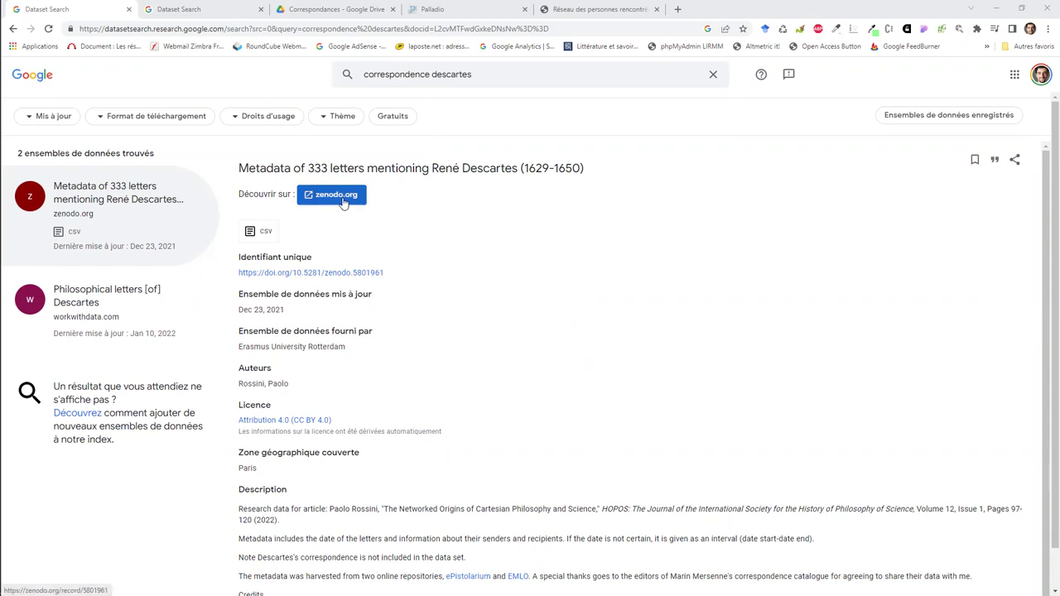
Open the Zenodo record of the 333 letters mentioning René Descartes and download Edge_list.csv
{"action": "left_click", "coordinate": [329, 276]}
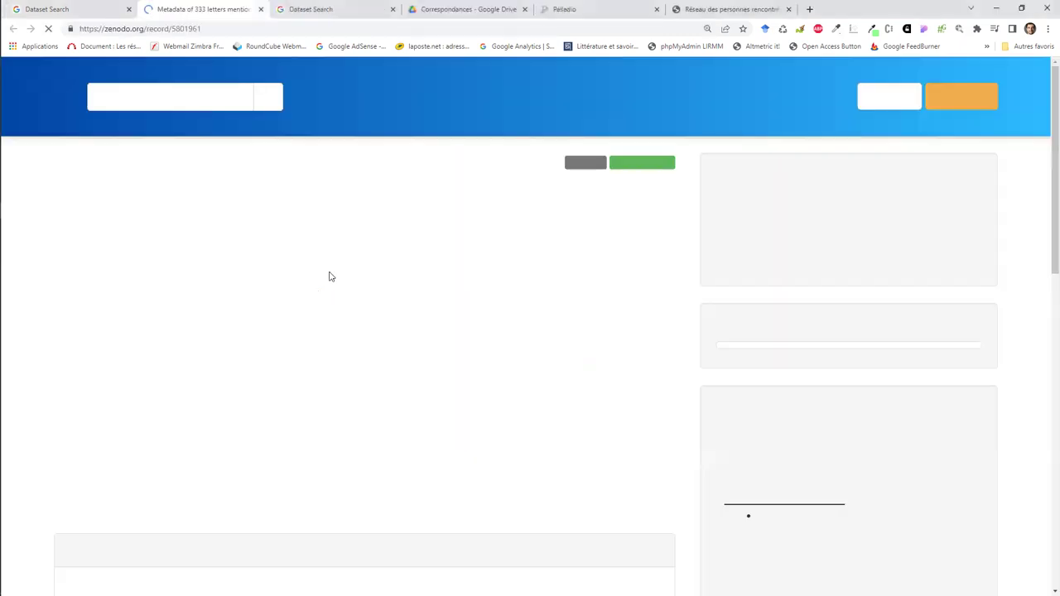
{"action": "scroll", "coordinate": [553, 330], "scroll_direction": "down", "scroll_amount": 3}
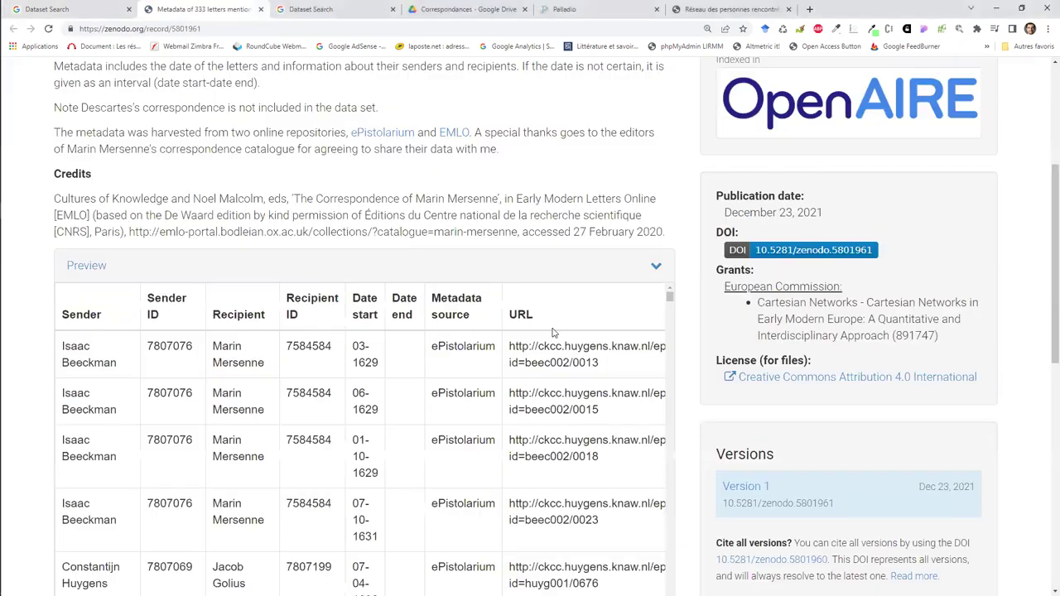
{"action": "scroll", "coordinate": [553, 329], "scroll_direction": "down", "scroll_amount": 7}
{"action": "scroll", "coordinate": [551, 323], "scroll_direction": "up", "scroll_amount": 2}
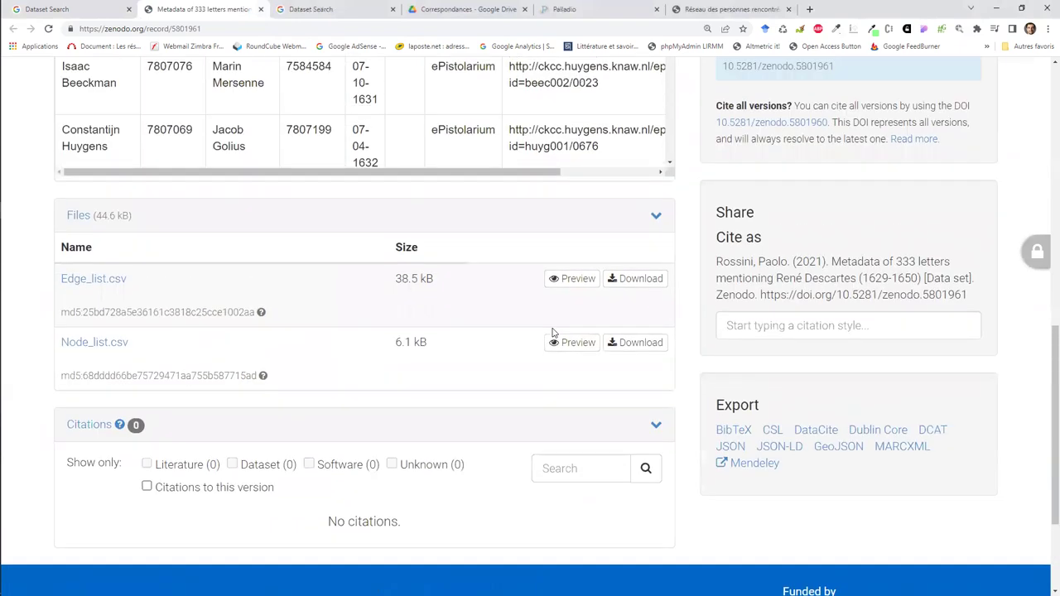
{"action": "left_click", "coordinate": [632, 289]}
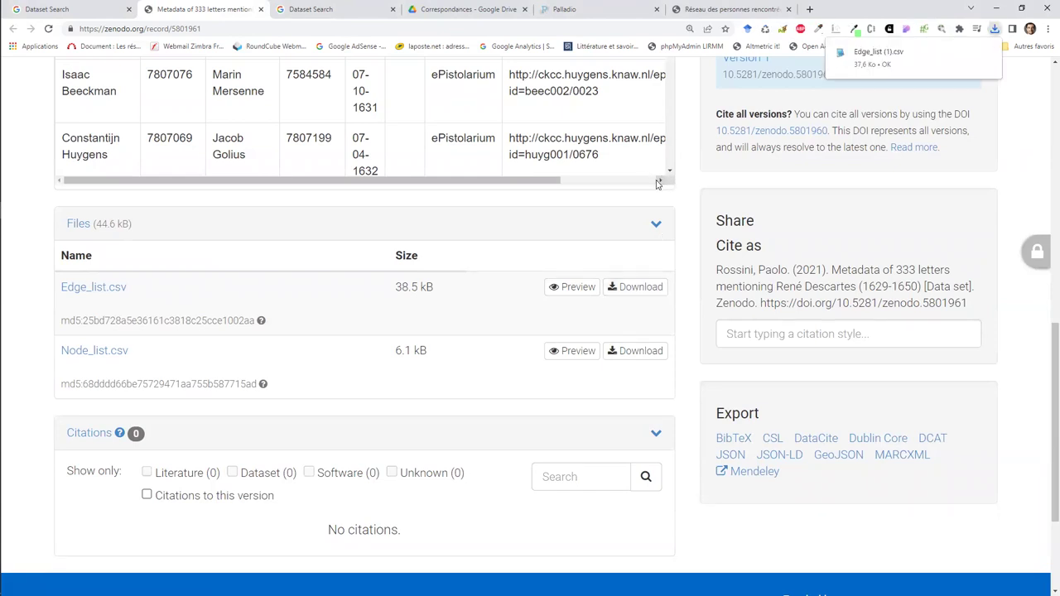
Create a new Google Sheets spreadsheet in the Correspondances Drive folder and name it "Correspondences"
{"action": "left_click", "coordinate": [431, 7]}
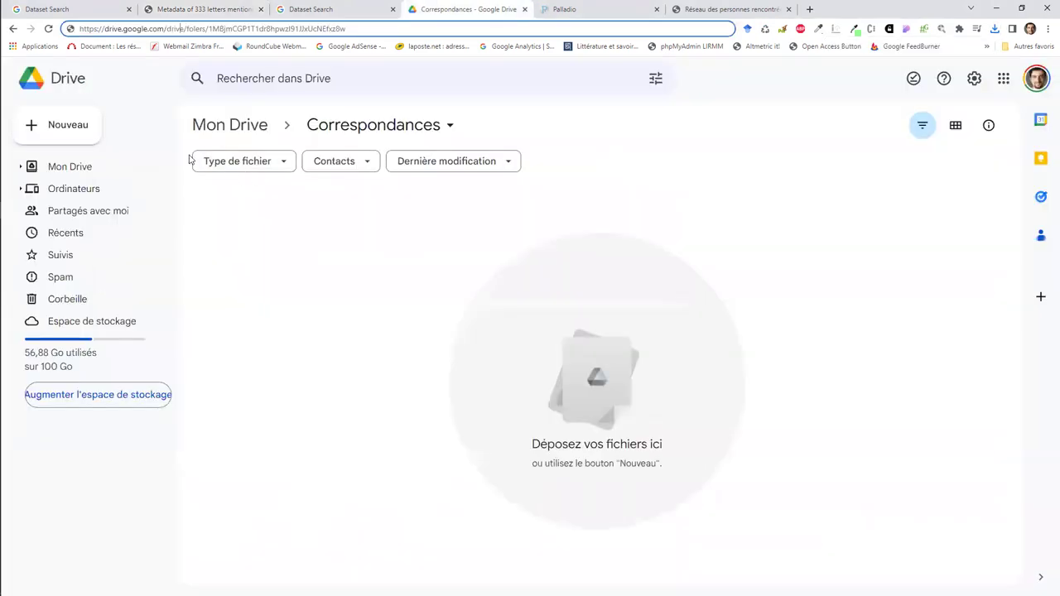
{"action": "left_click", "coordinate": [88, 129]}
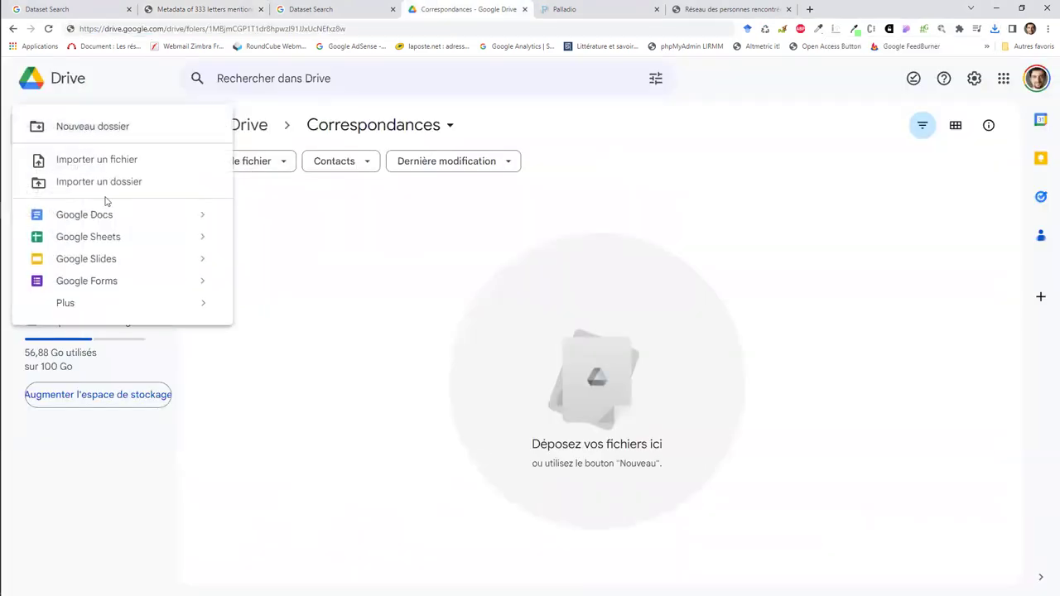
{"action": "left_click", "coordinate": [114, 237]}
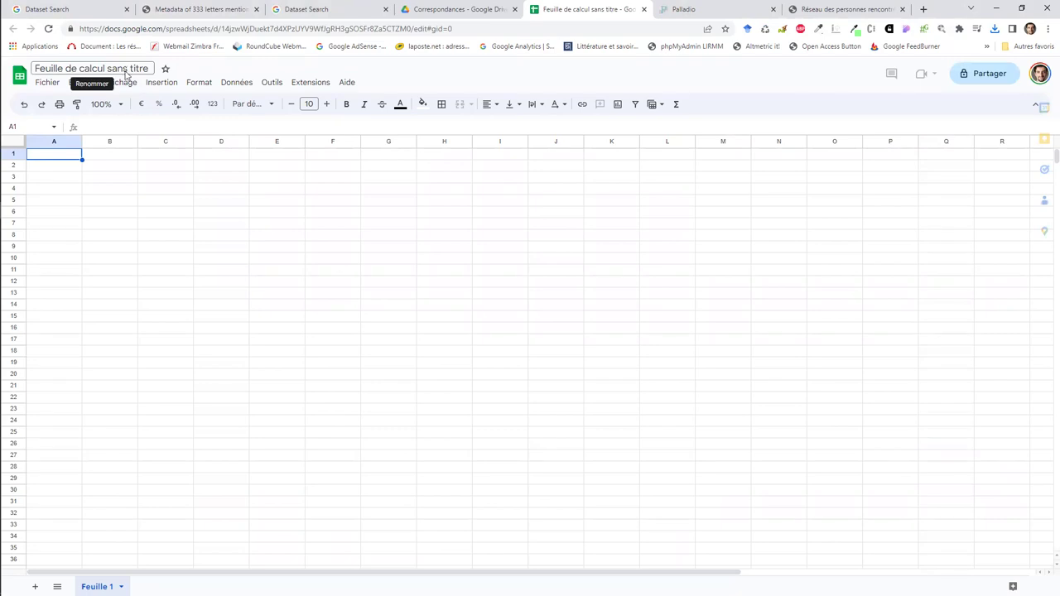
{"action": "left_click", "coordinate": [125, 70]}
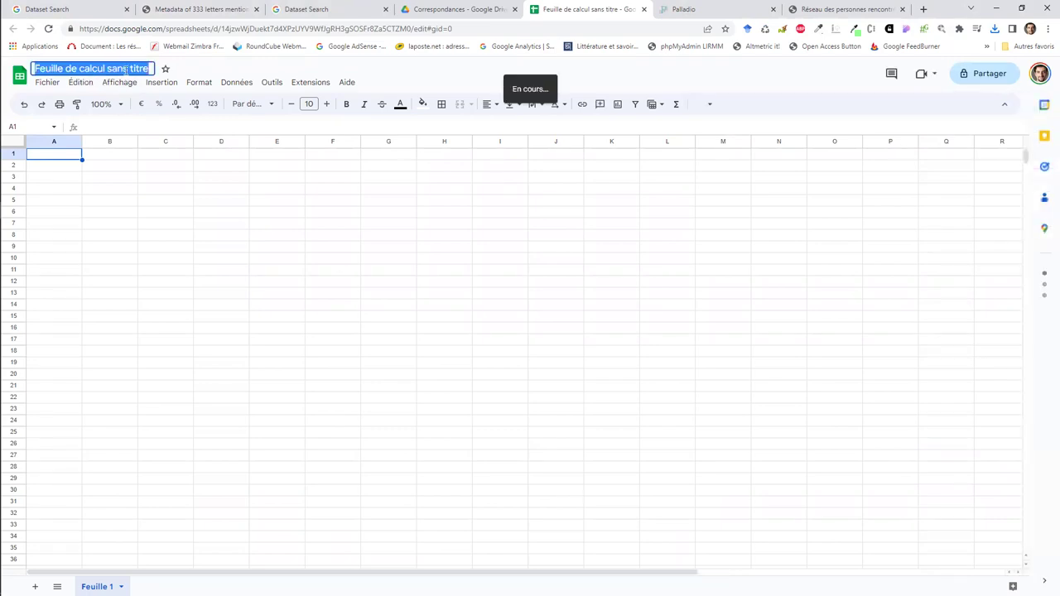
{"action": "type", "text": "C"}
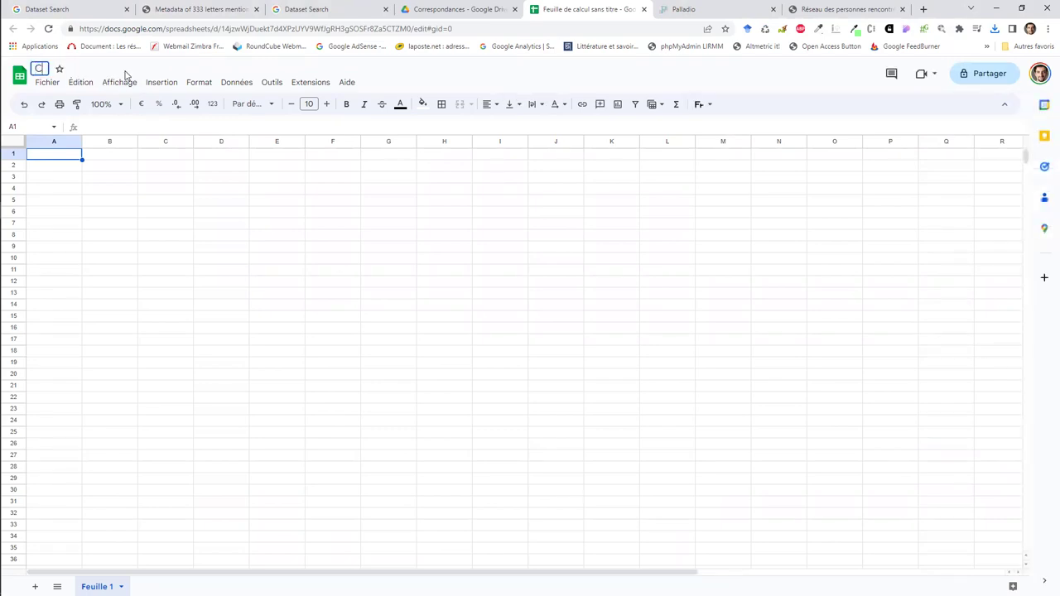
{"action": "type", "text": "orrespondences"}
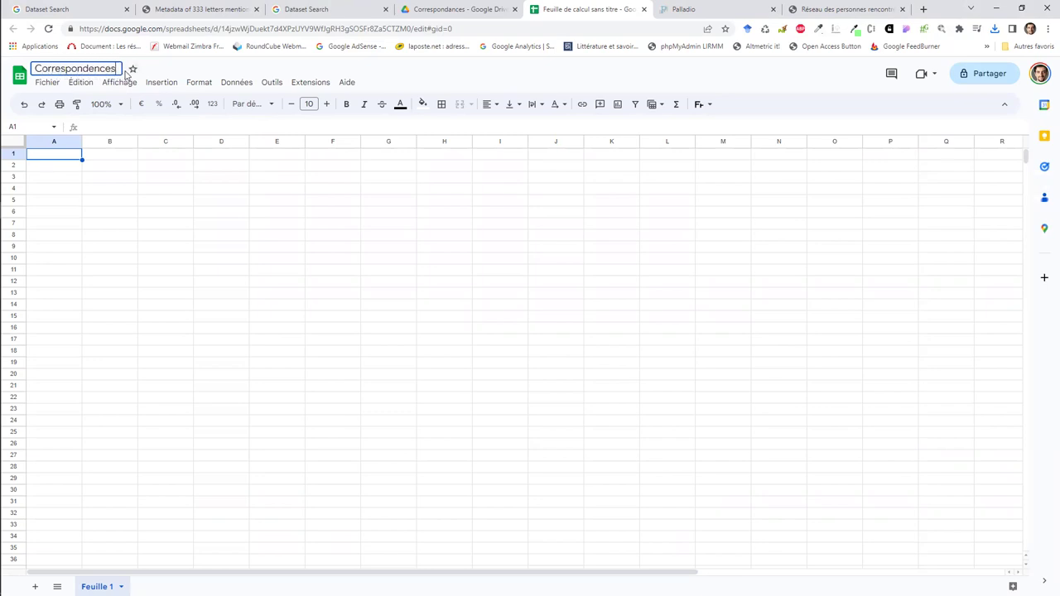
{"action": "key", "text": "Return"}
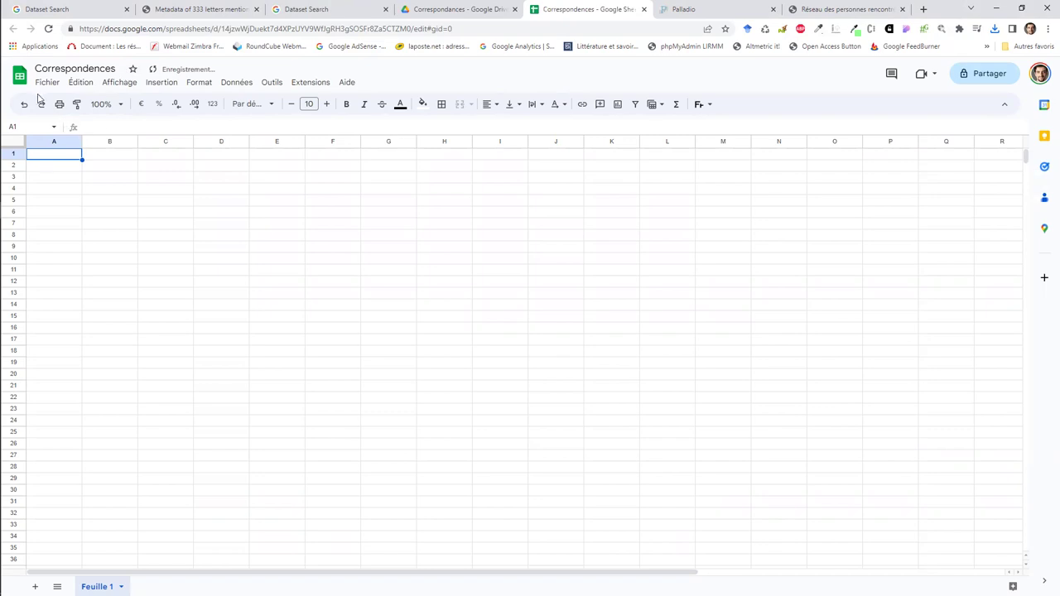
Import Edge_list (1).csv from the computer, replacing data from the selected cell, without converting text to numbers, dates and formulas
{"action": "left_click", "coordinate": [43, 85]}
{"action": "left_click", "coordinate": [60, 136]}
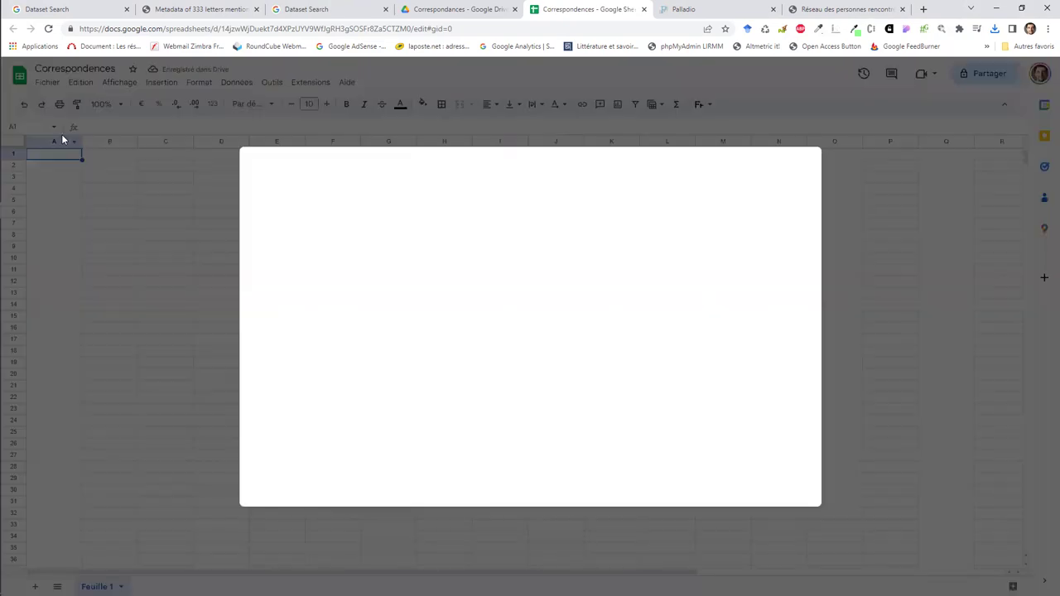
{"action": "left_click", "coordinate": [466, 205]}
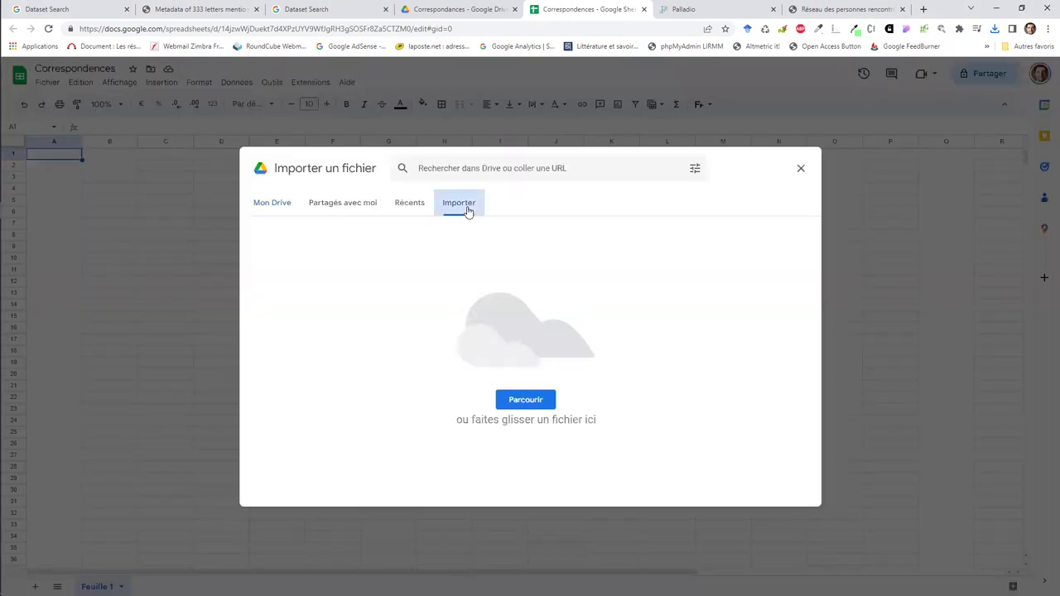
{"action": "left_click", "coordinate": [537, 403]}
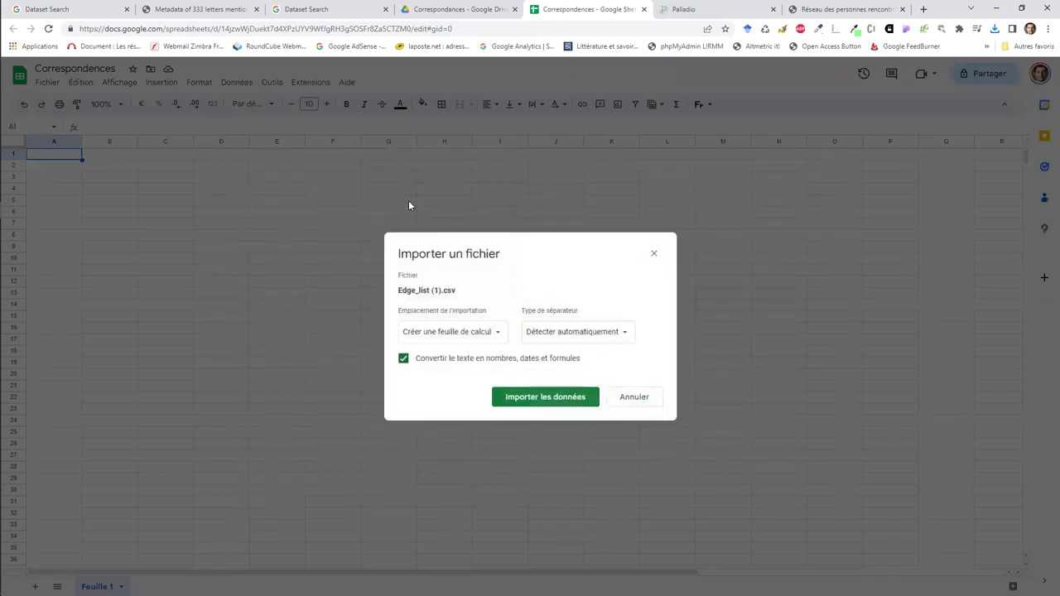
{"action": "left_click", "coordinate": [477, 337]}
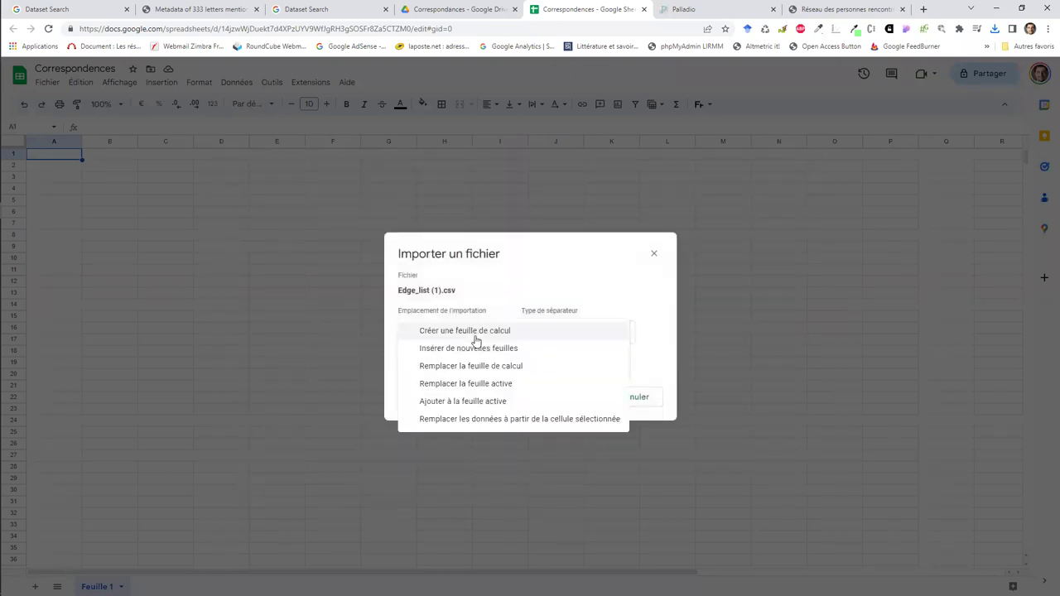
{"action": "left_click", "coordinate": [464, 420]}
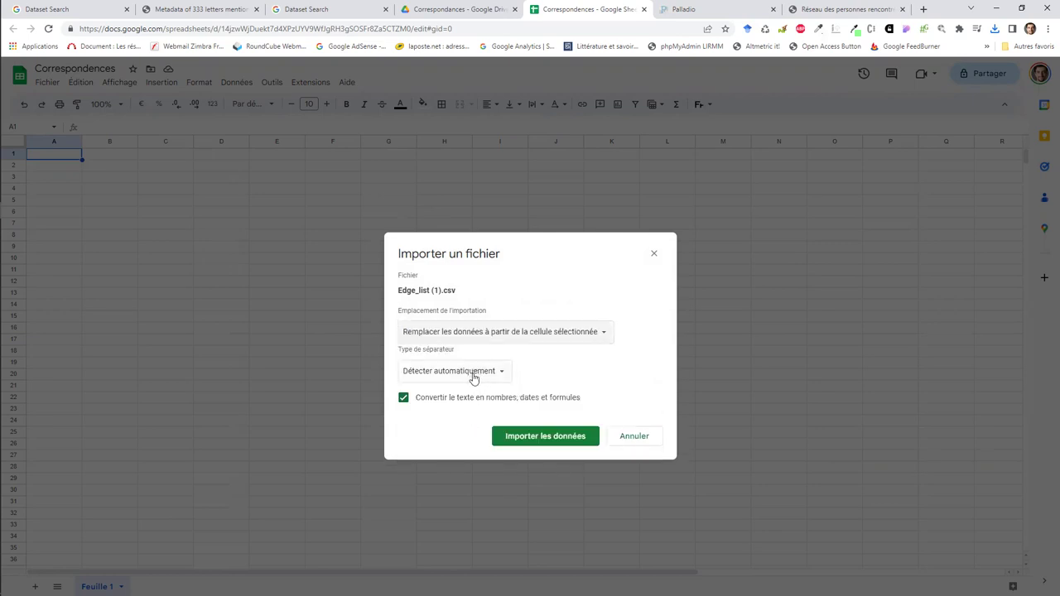
{"action": "left_click", "coordinate": [404, 398]}
{"action": "left_click", "coordinate": [546, 438]}
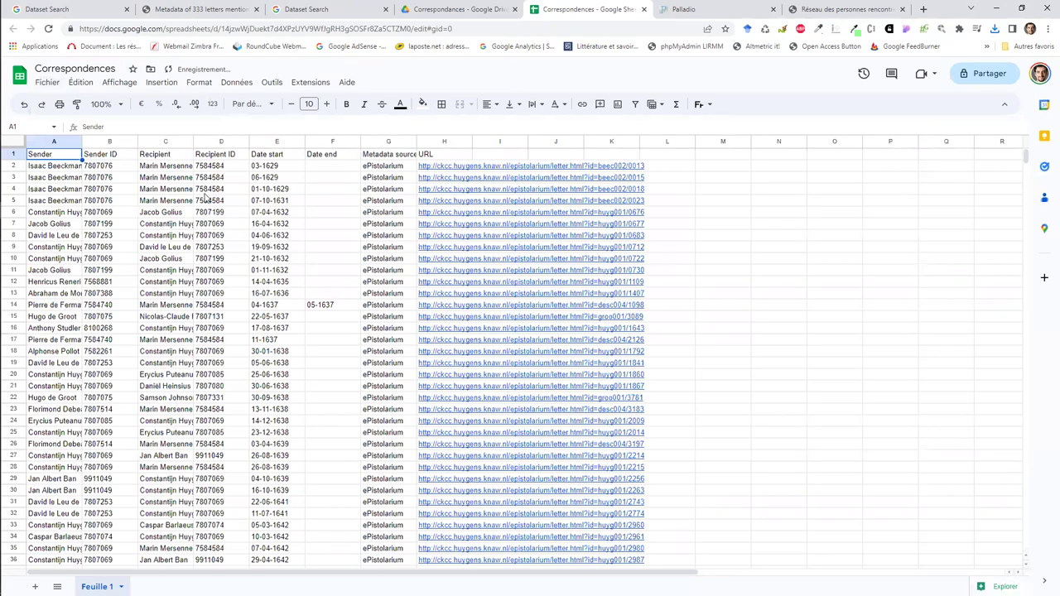
Freeze the header row and the Sender column of the imported sheet
{"action": "left_click_drag", "start_coordinate": [17, 146], "coordinate": [20, 161]}
{"action": "left_click", "coordinate": [24, 144]}
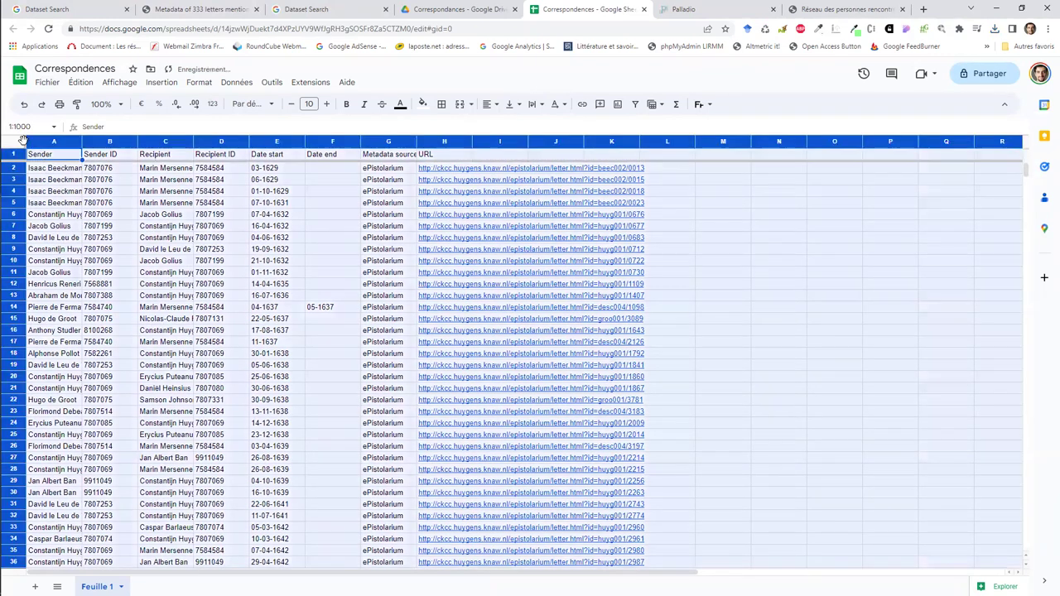
{"action": "left_click", "coordinate": [131, 184]}
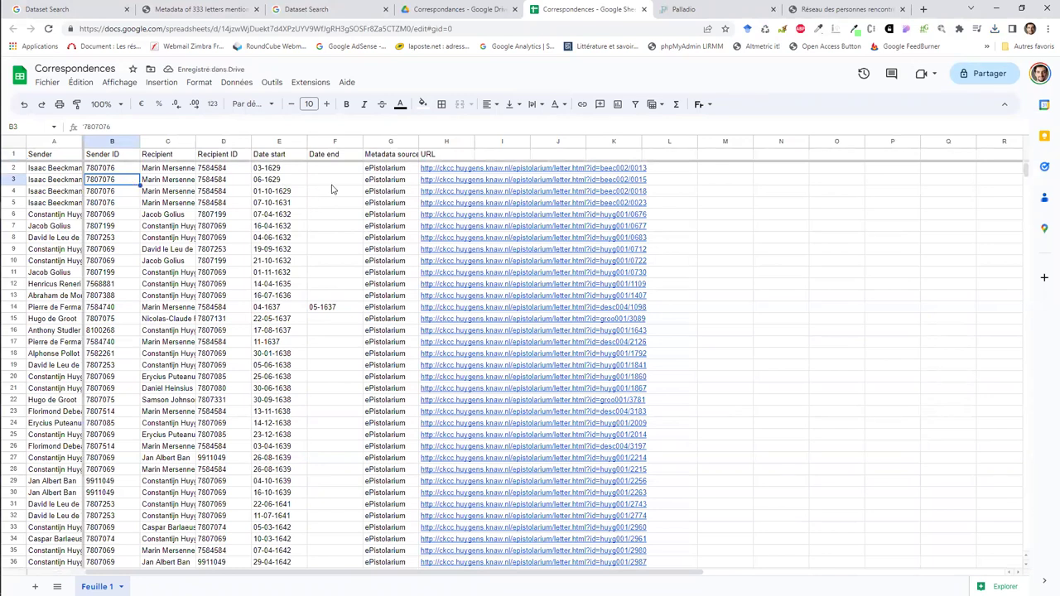
Widen the Recipient column so that the full recipient names fit
{"action": "left_click", "coordinate": [61, 170]}
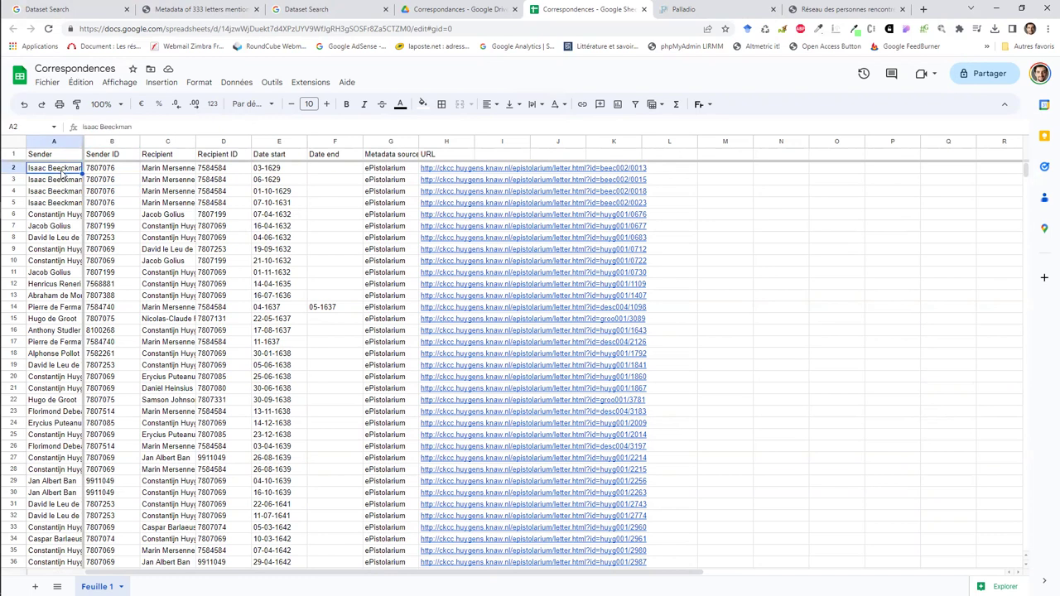
{"action": "left_click", "coordinate": [156, 171]}
{"action": "left_click_drag", "start_coordinate": [197, 141], "coordinate": [269, 142]}
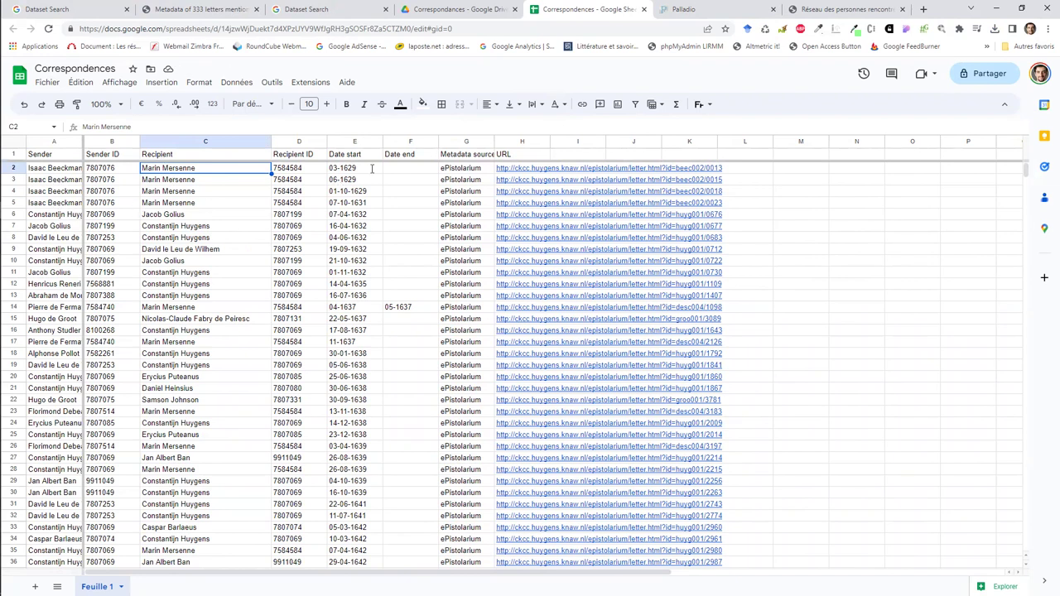
Start a new project in Palladio and paste in spreadsheet columns A to D, from Sender to Recipient ID
{"action": "left_click", "coordinate": [696, 10]}
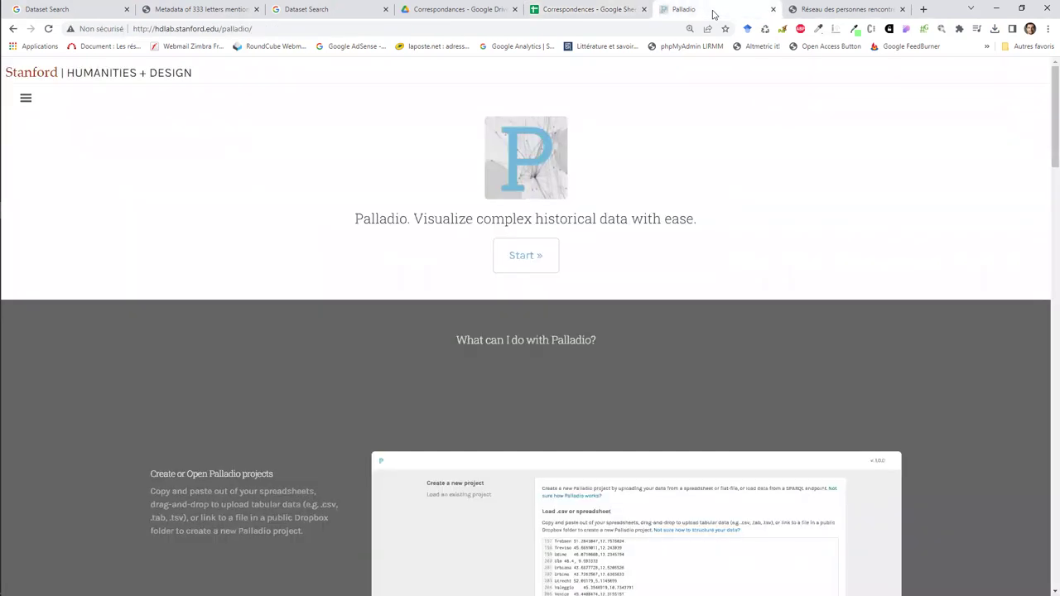
{"action": "left_click", "coordinate": [524, 255]}
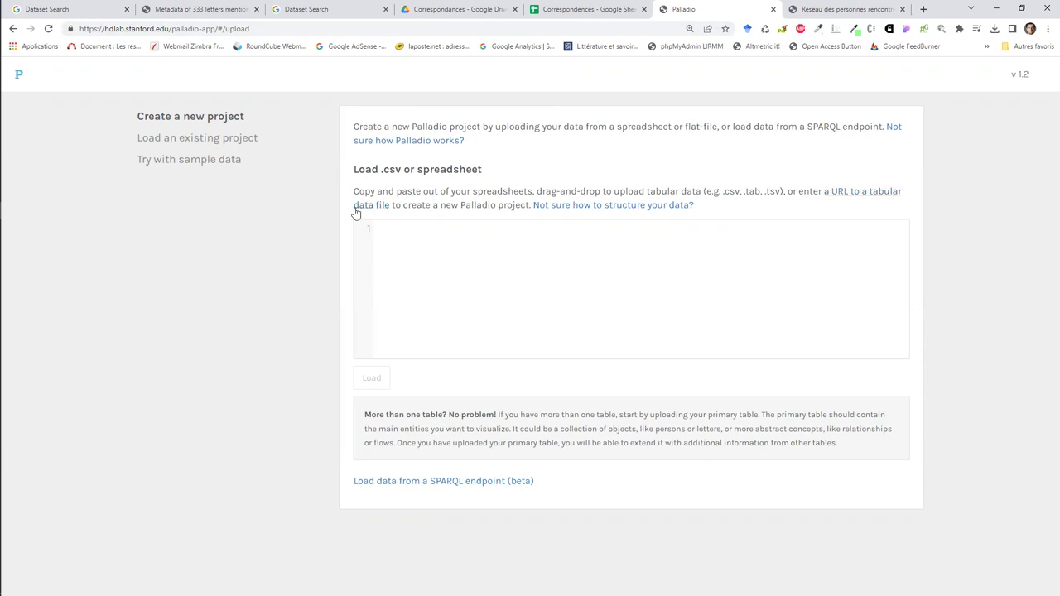
{"action": "left_click", "coordinate": [561, 7]}
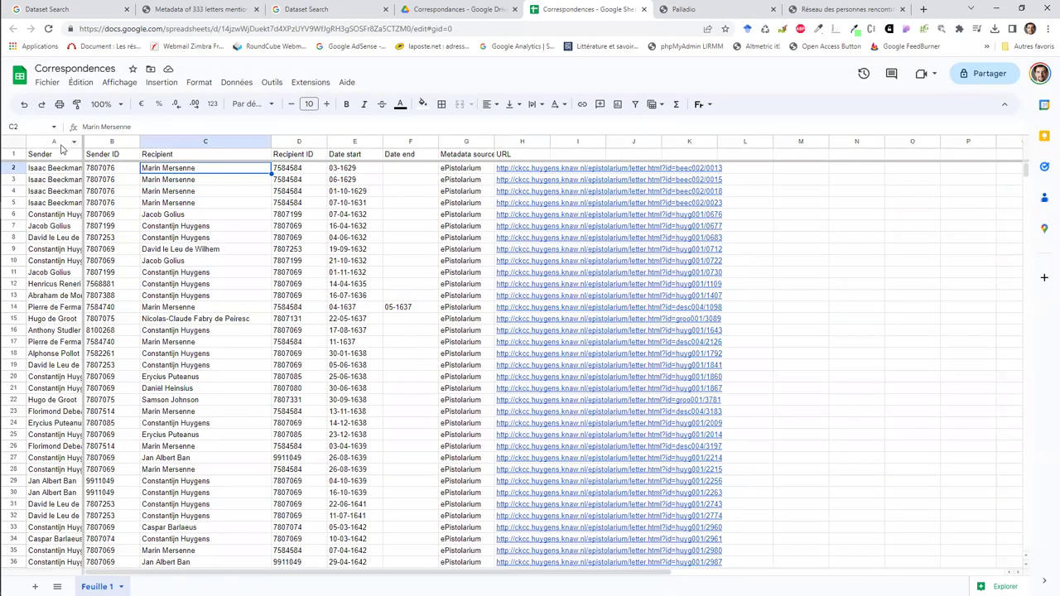
{"action": "left_click_drag", "start_coordinate": [60, 146], "coordinate": [279, 142]}
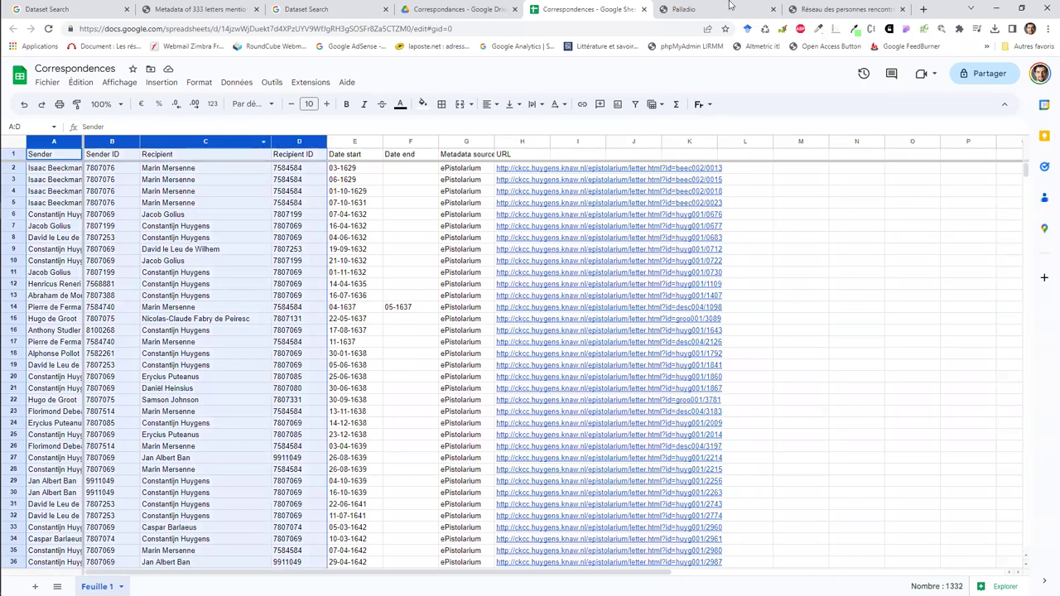
{"action": "key", "text": "ctrl+Tab"}
{"action": "type", "text": "t"}
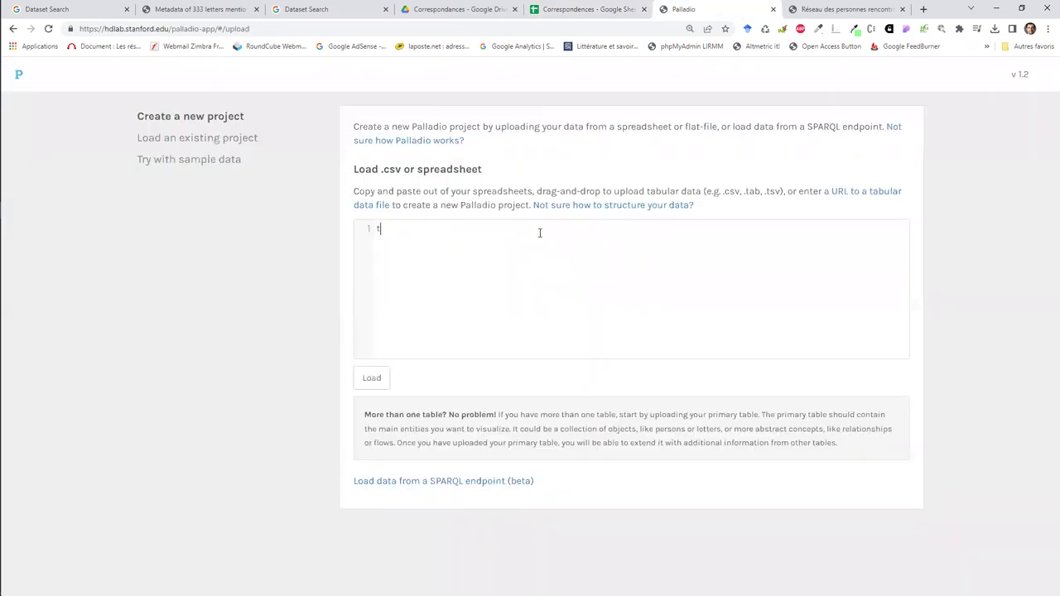
{"action": "key", "text": "BackSpace"}
{"action": "left_click", "coordinate": [535, 7]}
{"action": "key", "text": "ctrl+c"}
{"action": "left_click", "coordinate": [684, 9]}
{"action": "key", "text": "ctrl+v"}
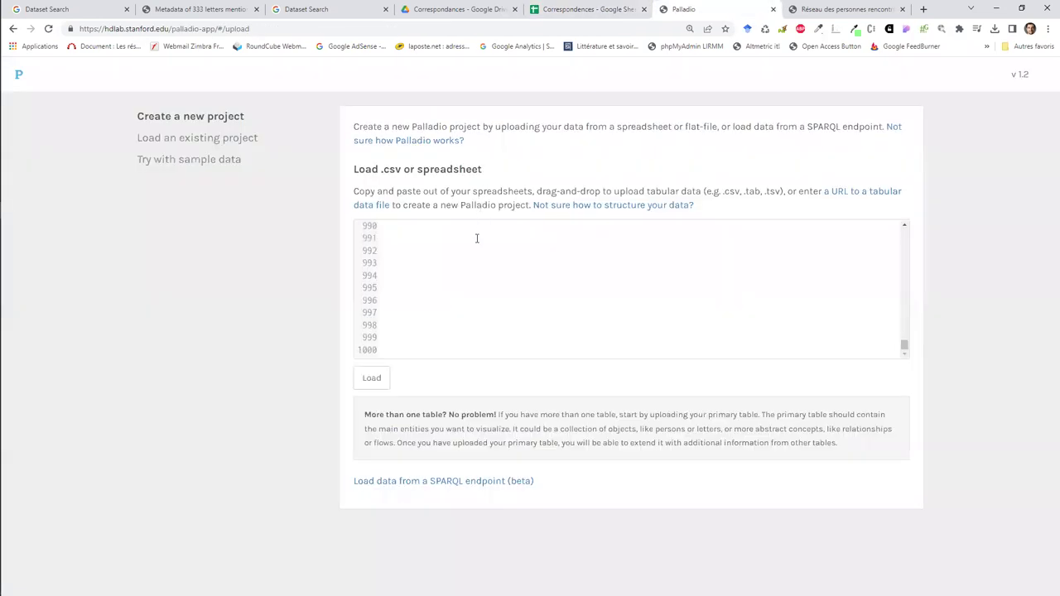
Delete the empty lines after line 334 of the pasted data and load it into the Palladio project
{"action": "left_click_drag", "start_coordinate": [904, 346], "coordinate": [906, 280]}
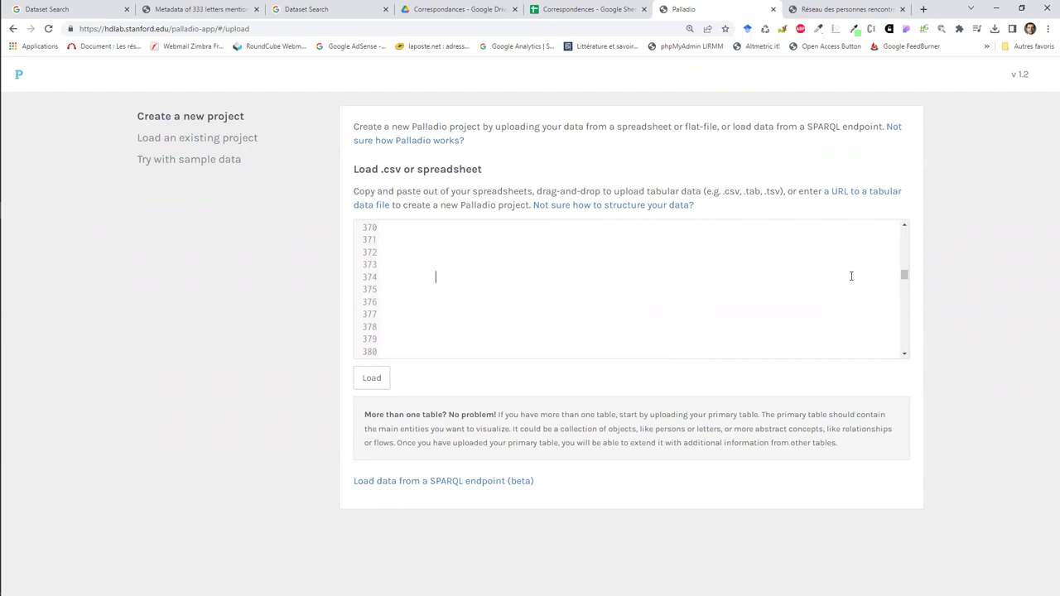
{"action": "scroll", "coordinate": [851, 276], "scroll_direction": "up", "scroll_amount": 2}
{"action": "left_click_drag", "start_coordinate": [847, 280], "coordinate": [936, 549]}
{"action": "key", "text": "Delete"}
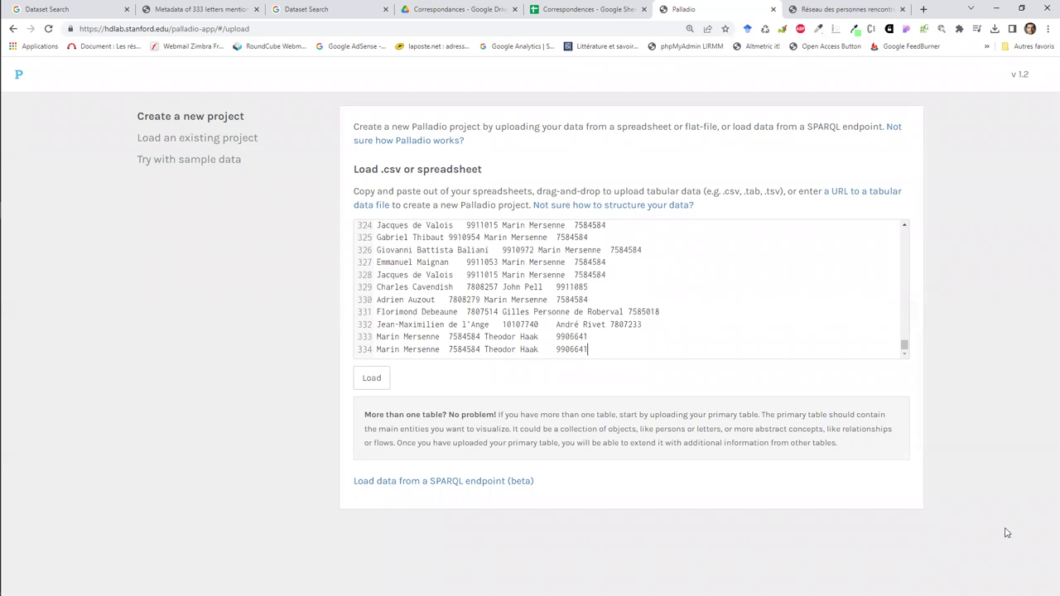
{"action": "left_click", "coordinate": [372, 380]}
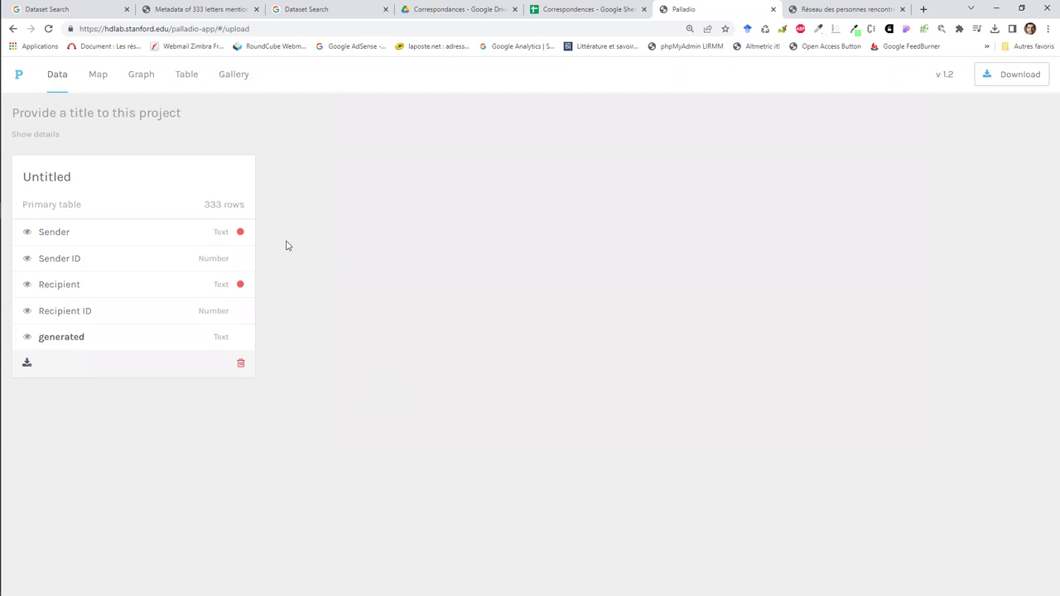
Title the project "333 letters mentioning René Descartes (1629-1650)", copying the wording from the dataset's Zenodo page
{"action": "left_click", "coordinate": [77, 112]}
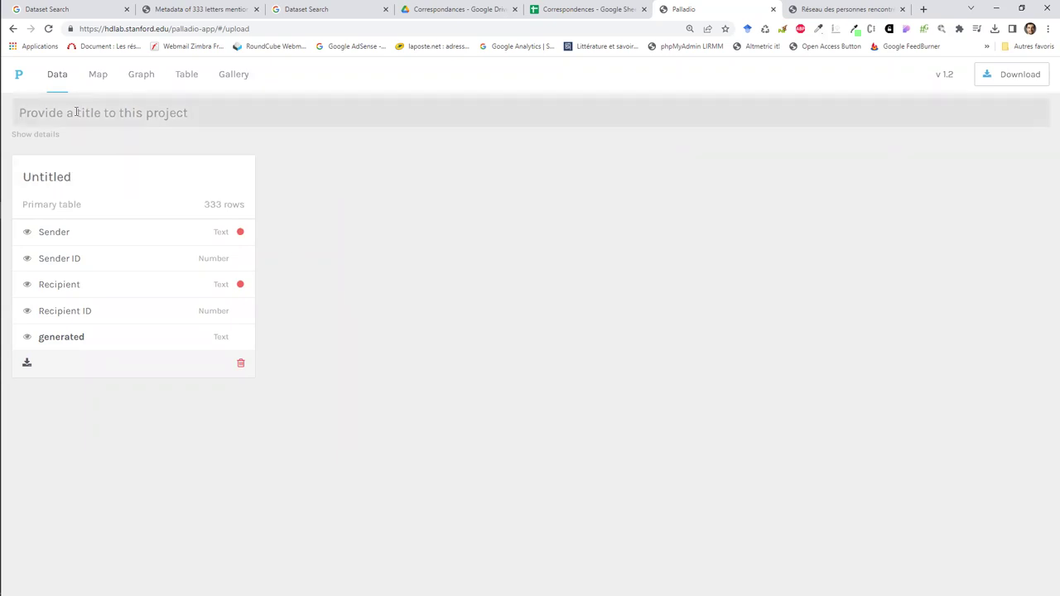
{"action": "left_click", "coordinate": [197, 9]}
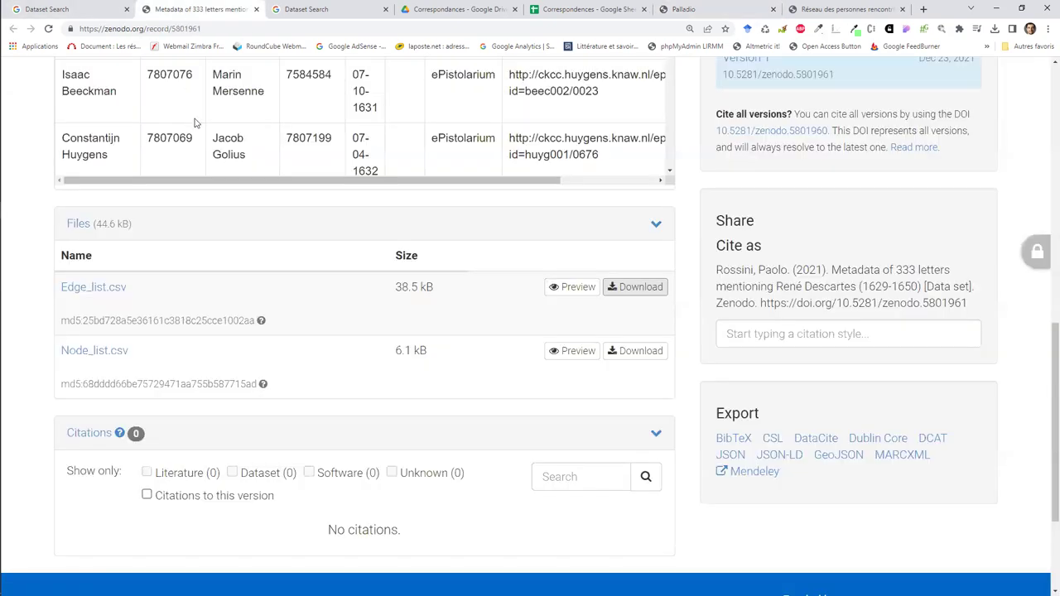
{"action": "scroll", "coordinate": [47, 169], "scroll_direction": "up", "scroll_amount": 5}
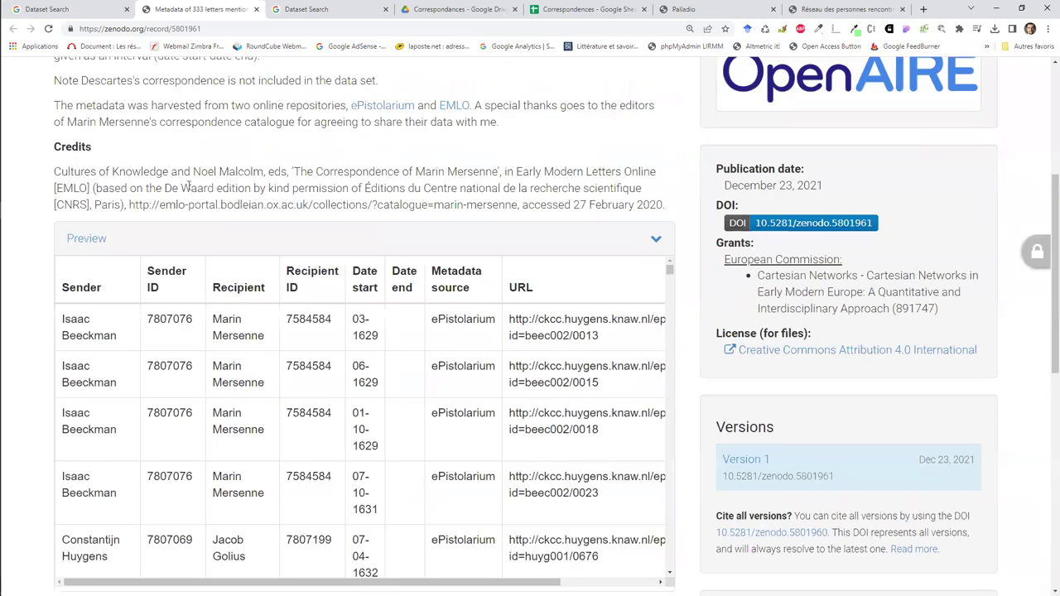
{"action": "scroll", "coordinate": [196, 188], "scroll_direction": "up", "scroll_amount": 4}
{"action": "left_click_drag", "start_coordinate": [217, 202], "coordinate": [386, 243]}
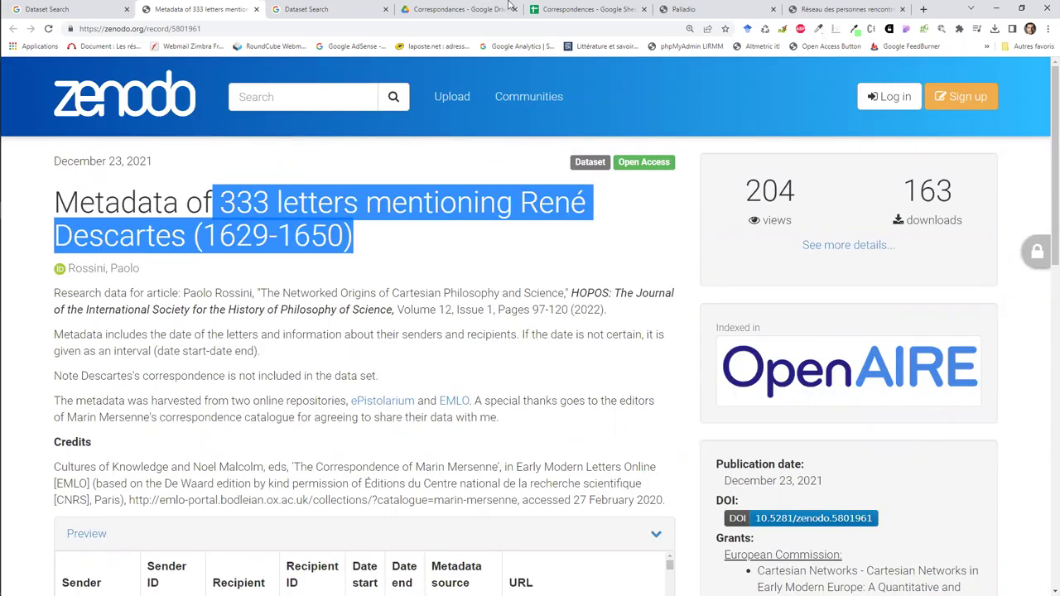
{"action": "left_click", "coordinate": [729, 9]}
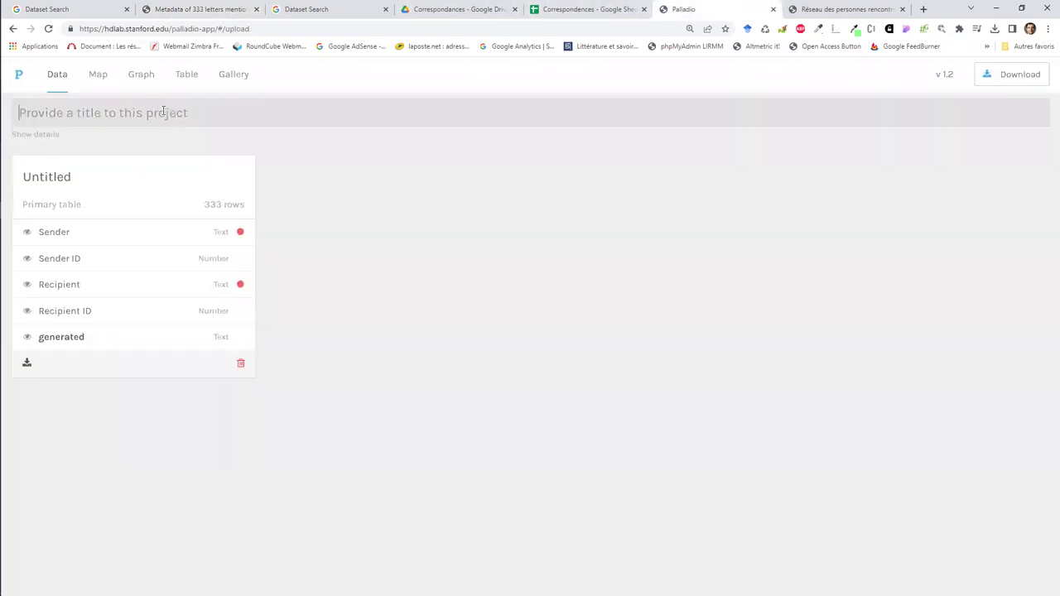
{"action": "key", "text": "ctrl+v"}
{"action": "key", "text": "Home"}
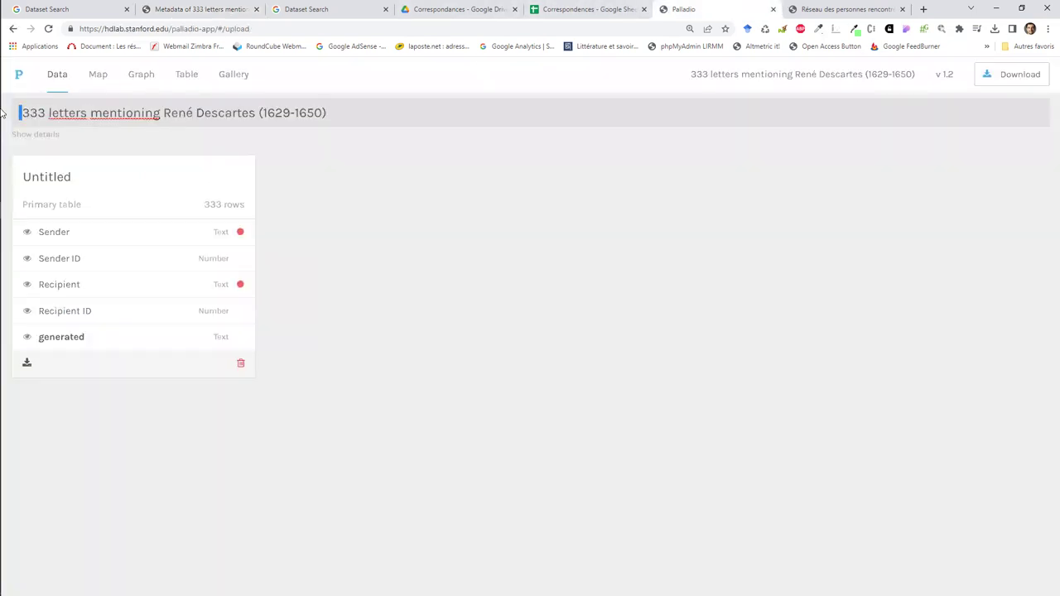
{"action": "left_click", "coordinate": [124, 176]}
Verify the hyphen as a special character in the Sender dimension and in the Recipient dimension
{"action": "left_click", "coordinate": [240, 235]}
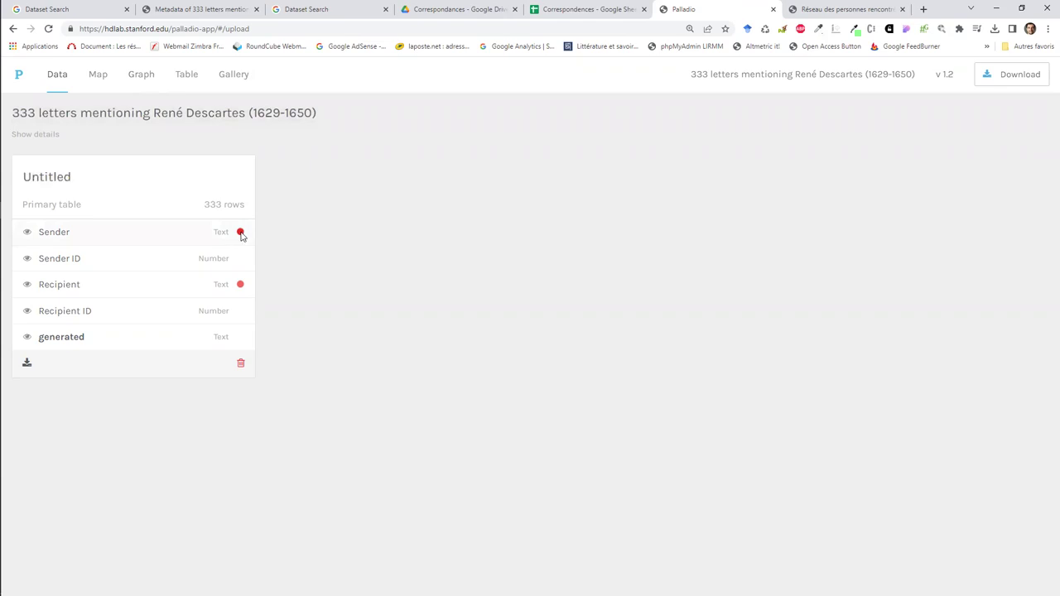
{"action": "mouse_move", "coordinate": [649, 250]}
{"action": "left_mouse_down"}
{"action": "mouse_move", "coordinate": [653, 359]}
{"action": "mouse_move", "coordinate": [654, 241]}
{"action": "left_mouse_up"}
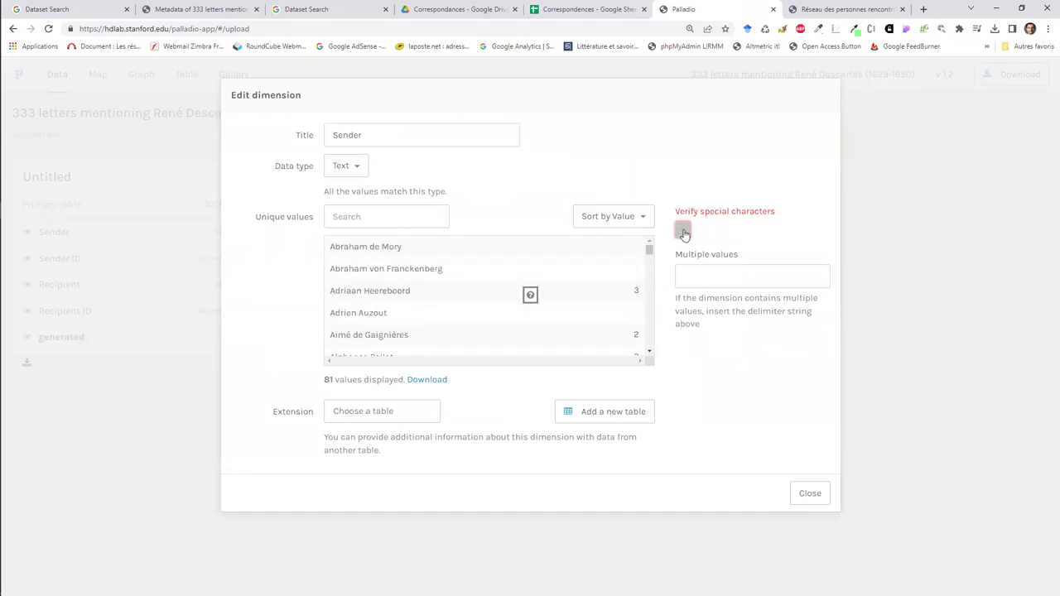
{"action": "left_click", "coordinate": [684, 231]}
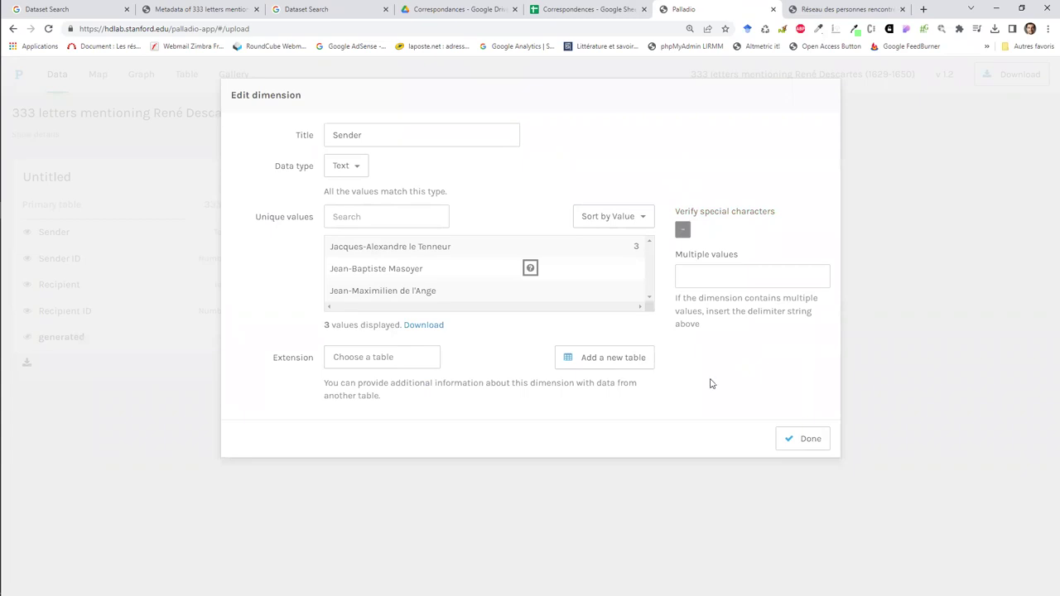
{"action": "left_click", "coordinate": [811, 440]}
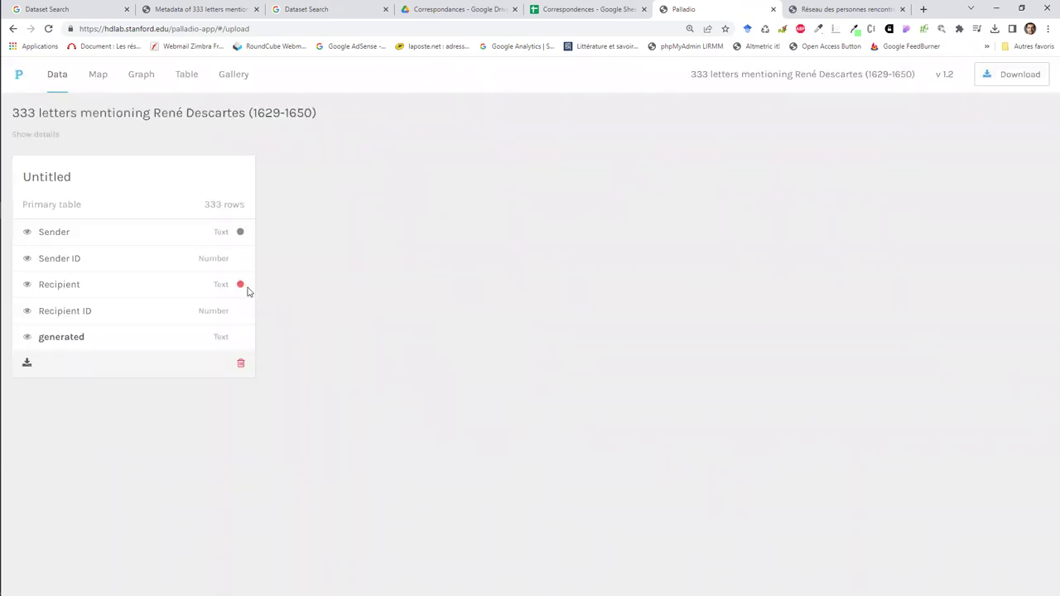
{"action": "left_click", "coordinate": [240, 284]}
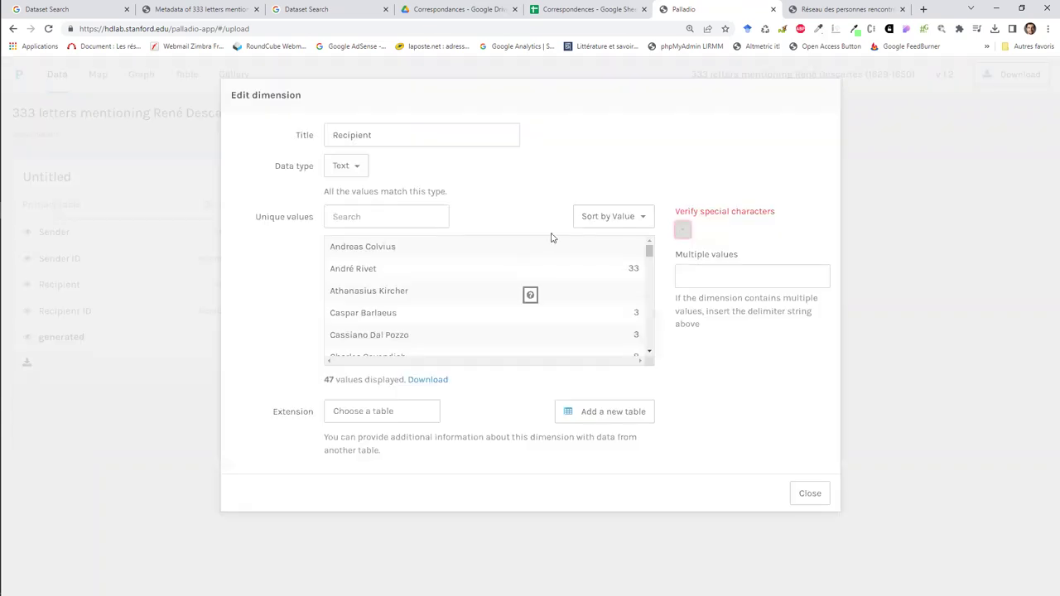
{"action": "left_click", "coordinate": [683, 229]}
{"action": "left_click", "coordinate": [800, 440]}
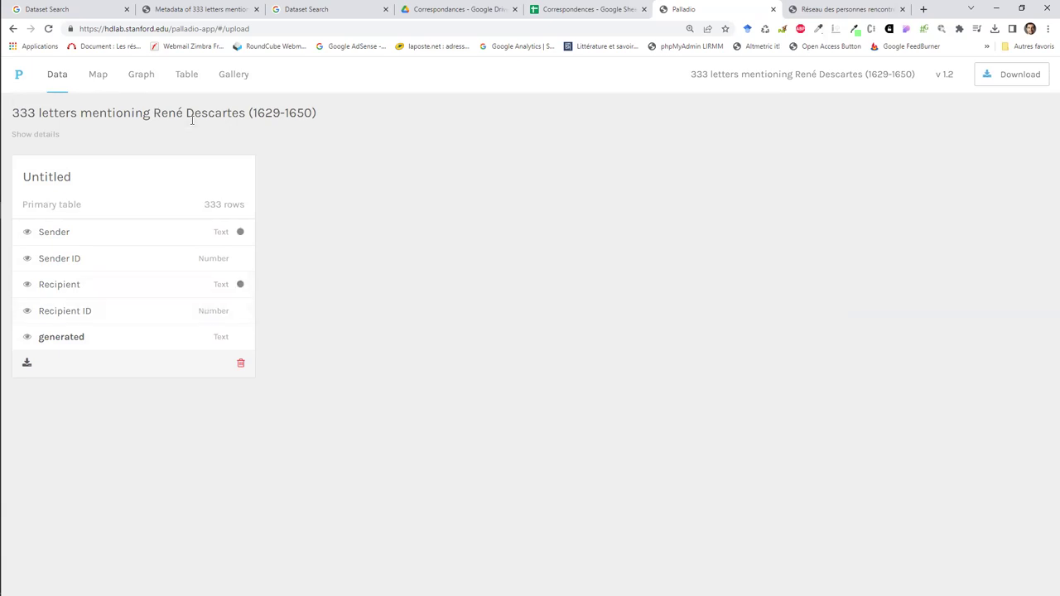
Build a network graph with Sender as the source dimension and Recipient as the target dimension
{"action": "left_click", "coordinate": [141, 74]}
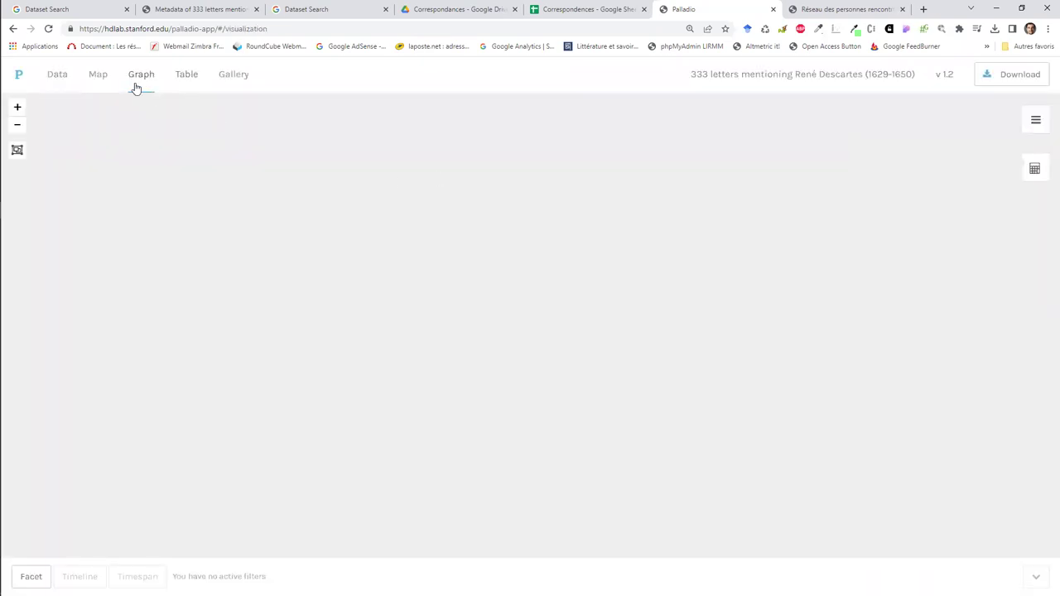
{"action": "left_click", "coordinate": [1035, 122]}
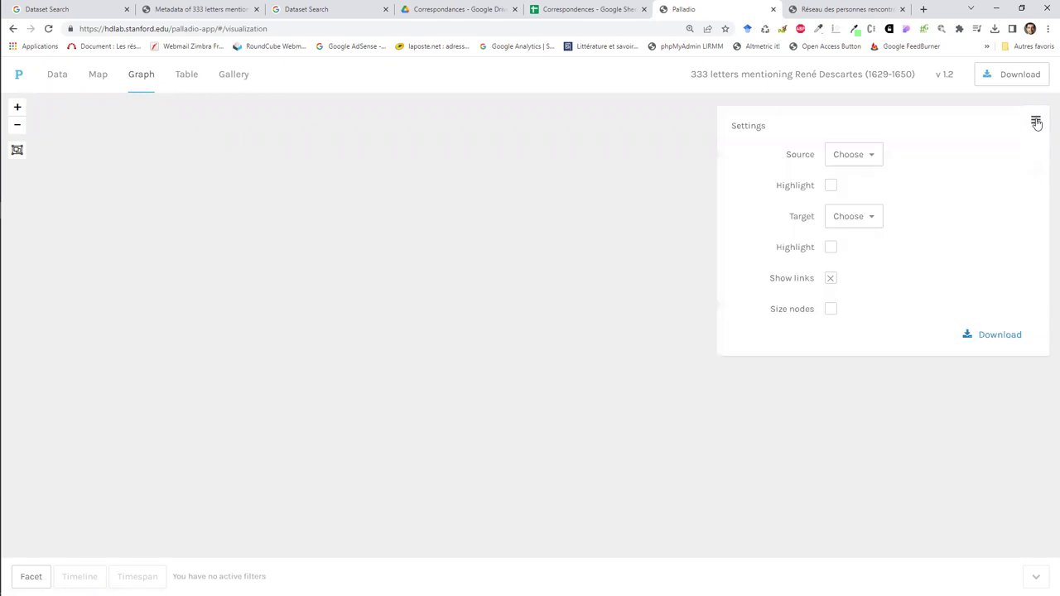
{"action": "left_click", "coordinate": [865, 160]}
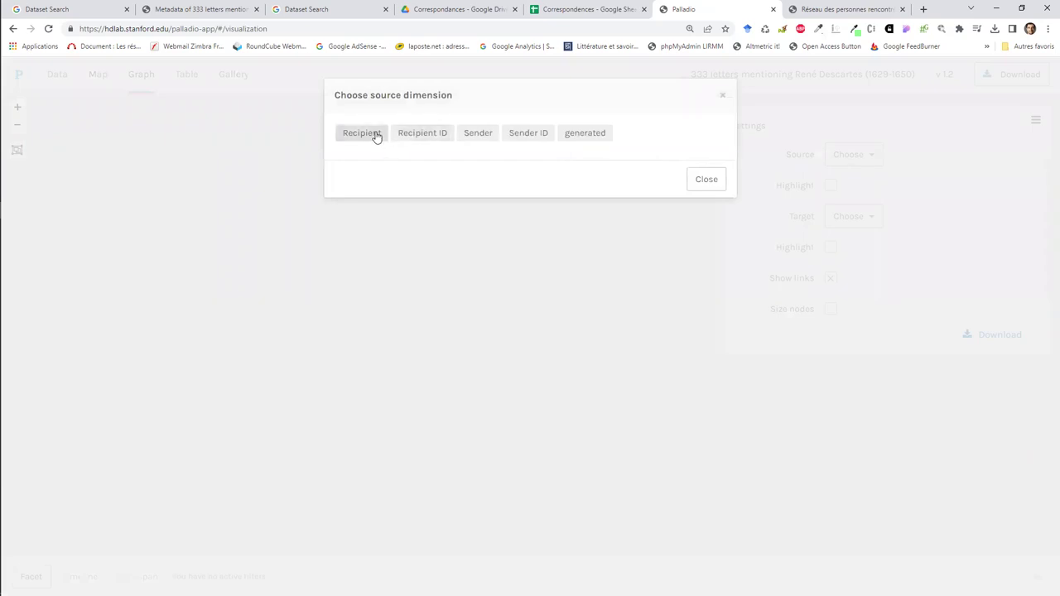
{"action": "left_click", "coordinate": [375, 137]}
{"action": "left_click", "coordinate": [488, 133]}
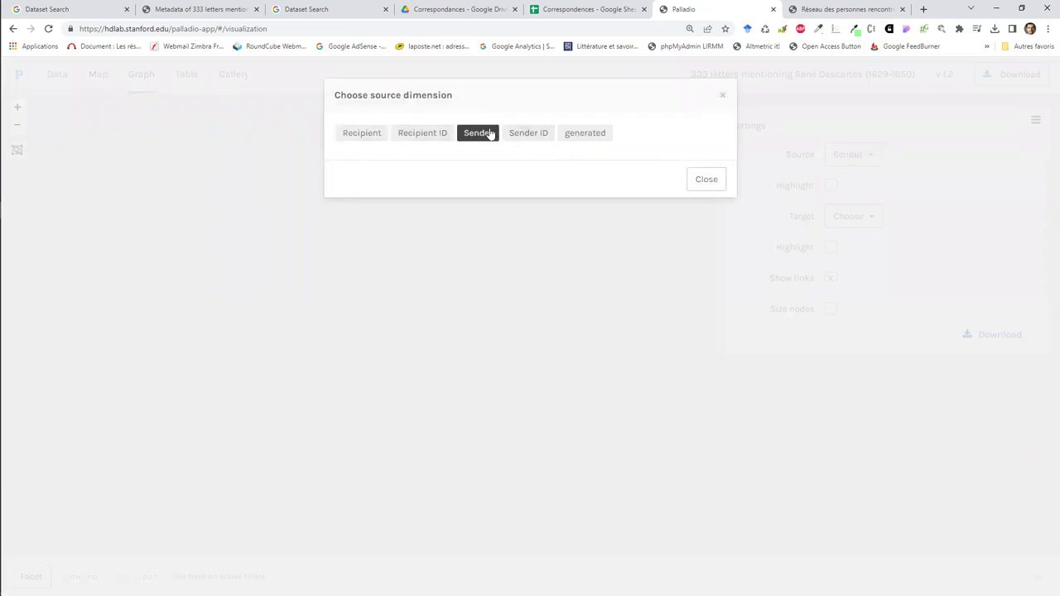
{"action": "left_click", "coordinate": [698, 182]}
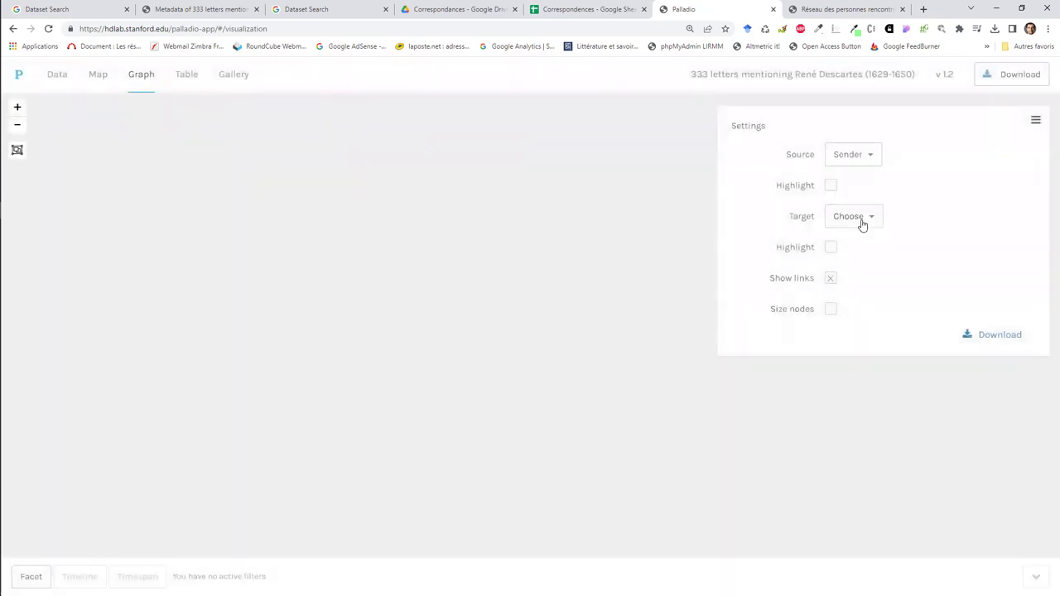
{"action": "left_click", "coordinate": [861, 218]}
{"action": "left_click", "coordinate": [367, 135]}
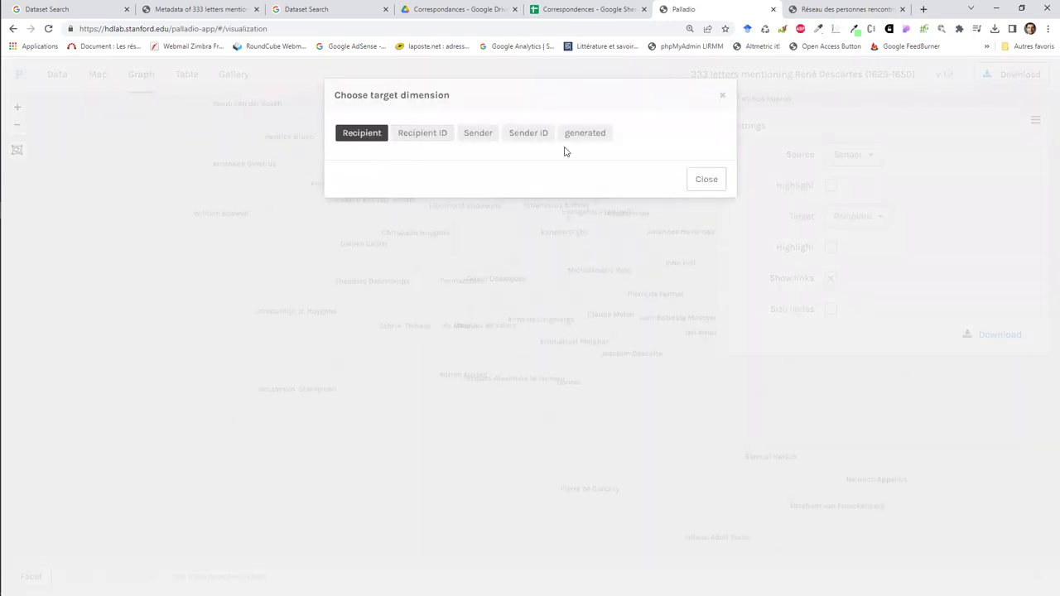
{"action": "left_click", "coordinate": [706, 181]}
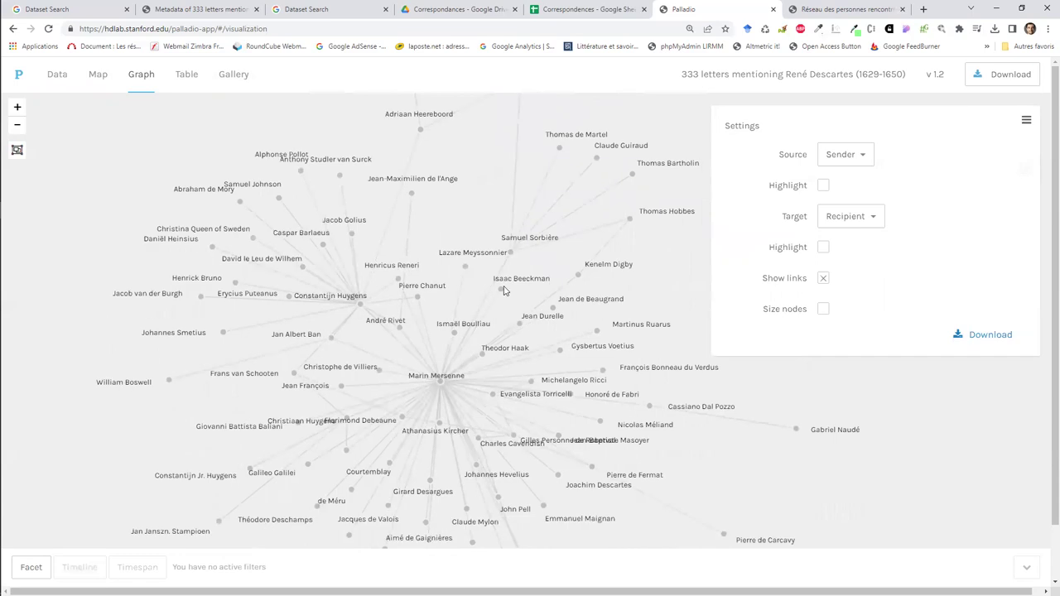
Highlight the target (Recipient) nodes in the graph and collapse the graph settings
{"action": "left_click", "coordinate": [822, 248]}
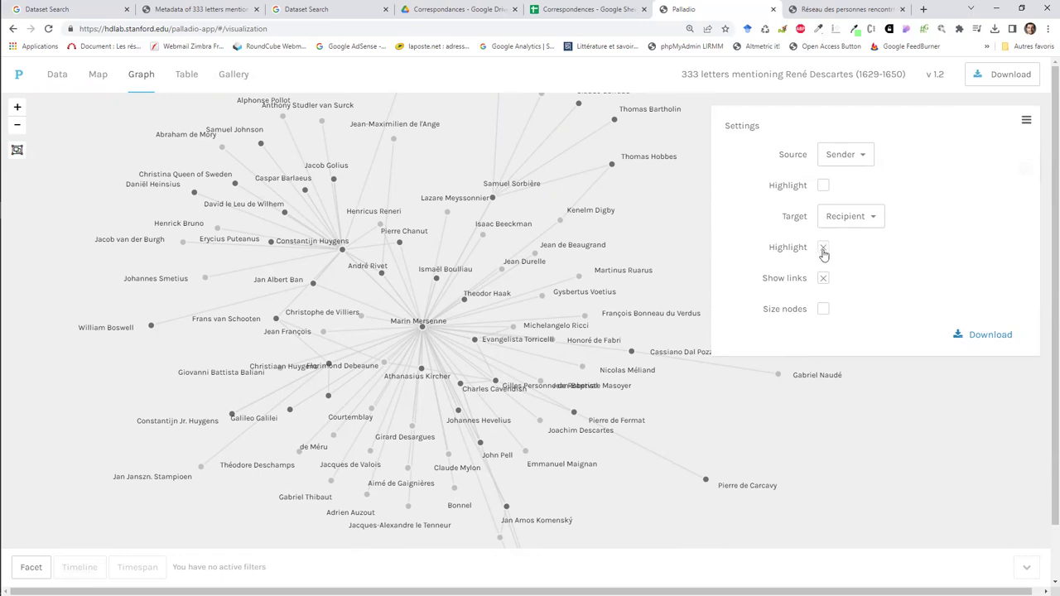
{"action": "left_click_drag", "start_coordinate": [675, 256], "coordinate": [707, 426]}
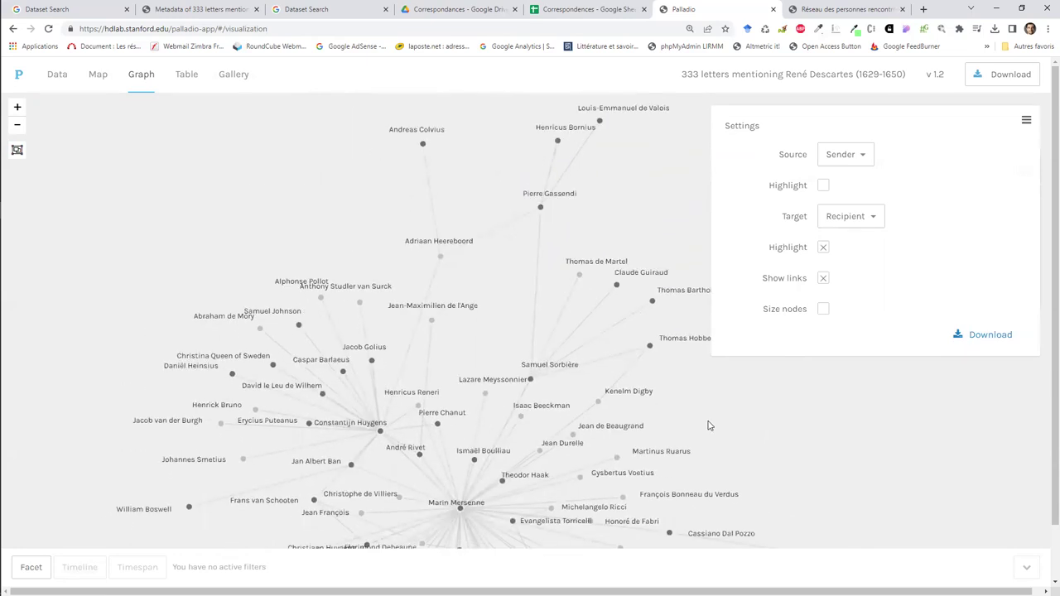
{"action": "left_click", "coordinate": [1025, 123]}
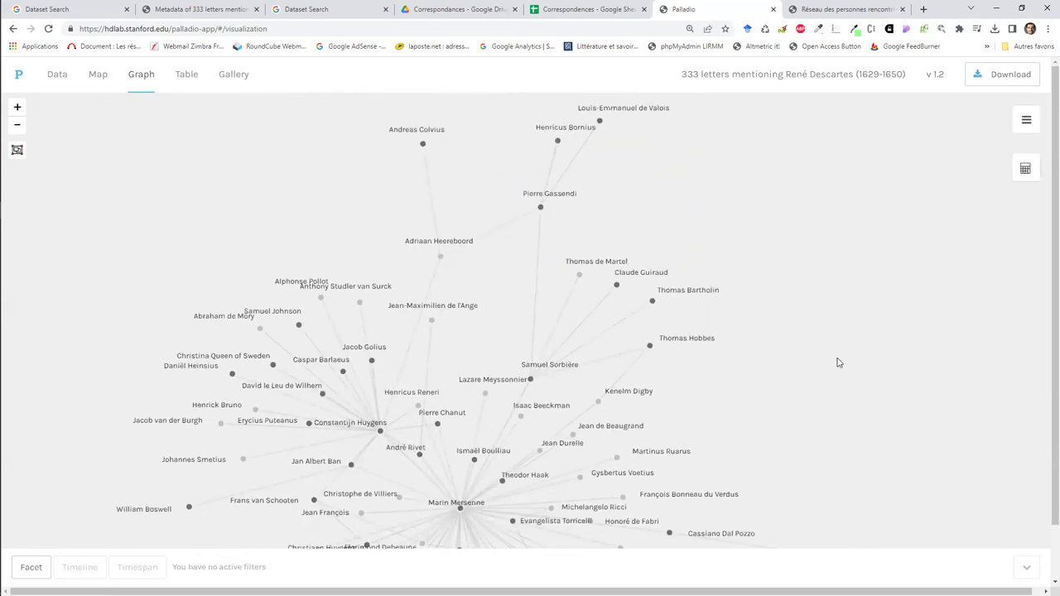
Pull the Joachim Hübner node out to the network's far right and the Marin Mersenne node to the far left
{"action": "left_click_drag", "start_coordinate": [840, 363], "coordinate": [858, 229]}
{"action": "left_click_drag", "start_coordinate": [825, 272], "coordinate": [835, 218]}
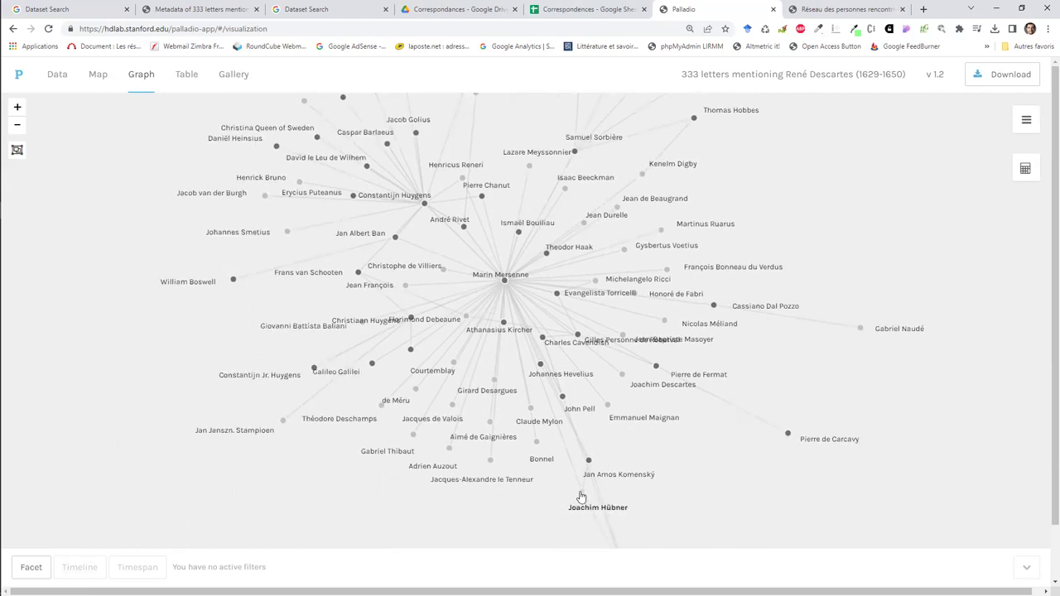
{"action": "left_click_drag", "start_coordinate": [582, 497], "coordinate": [737, 403]}
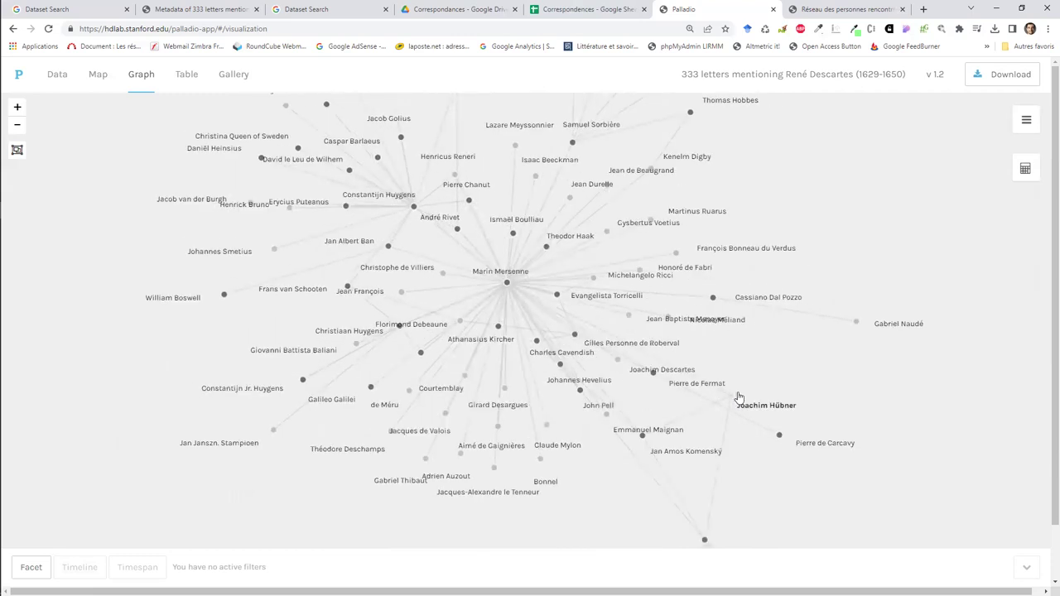
{"action": "left_click_drag", "start_coordinate": [855, 332], "coordinate": [896, 285]}
{"action": "left_click_drag", "start_coordinate": [502, 327], "coordinate": [131, 315]}
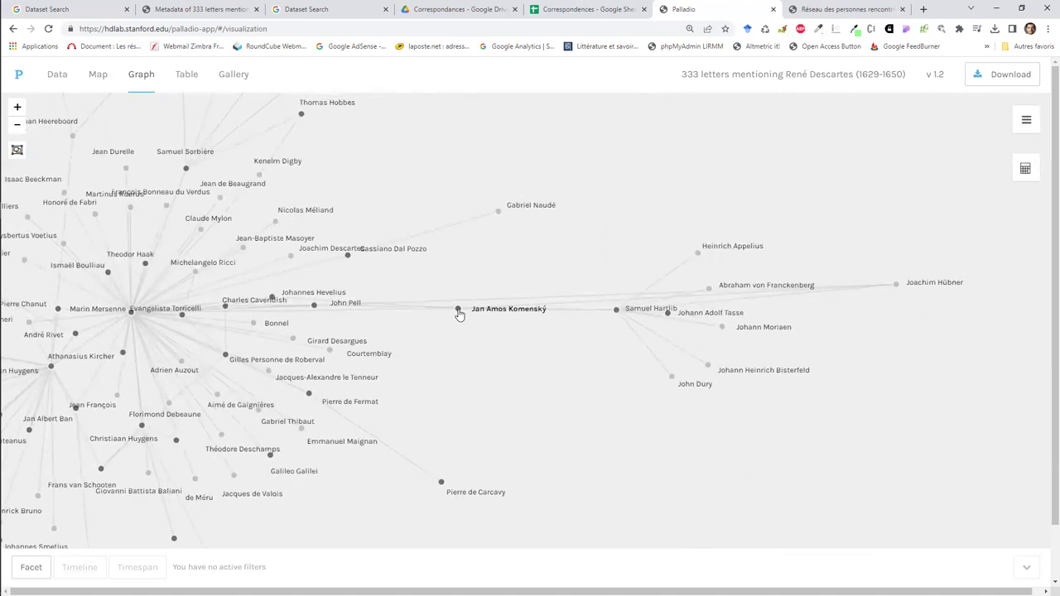
Spread out the connecting nodes: Jan Amos Komenský below Samuel Hartlib, Hartlib slightly left, and Pierre Gassendi toward Mersenne's cluster
{"action": "left_click_drag", "start_coordinate": [459, 314], "coordinate": [558, 487]}
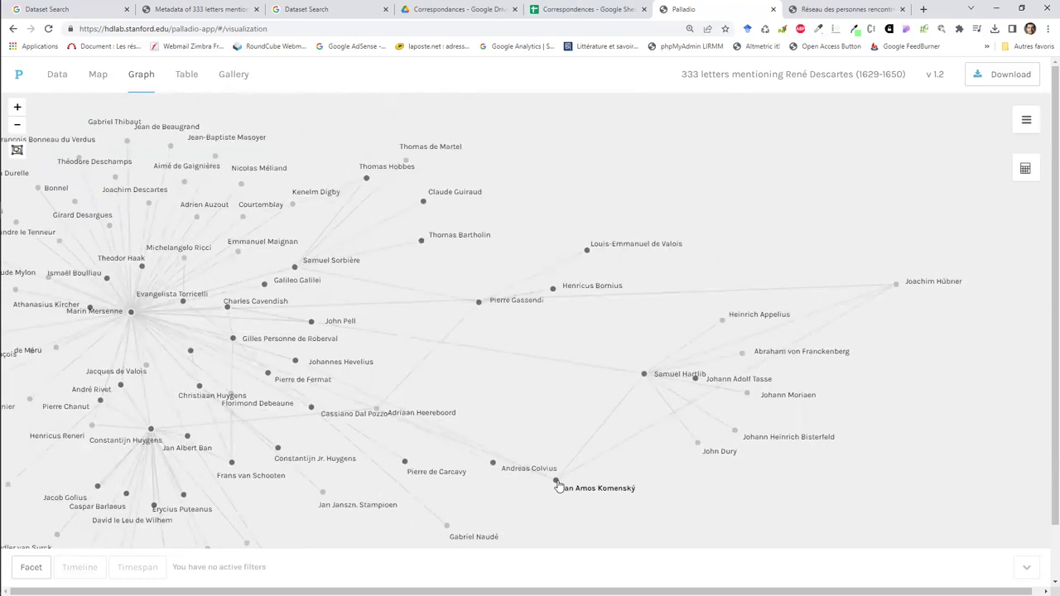
{"action": "left_click_drag", "start_coordinate": [559, 486], "coordinate": [598, 492]}
{"action": "left_click_drag", "start_coordinate": [656, 365], "coordinate": [599, 377]}
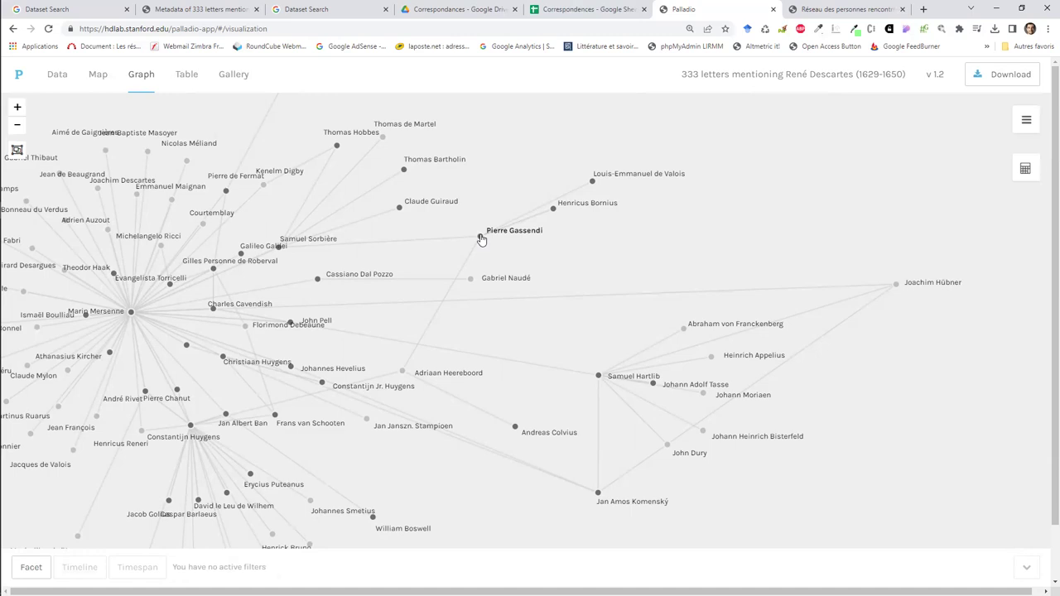
{"action": "left_click_drag", "start_coordinate": [481, 239], "coordinate": [457, 246]}
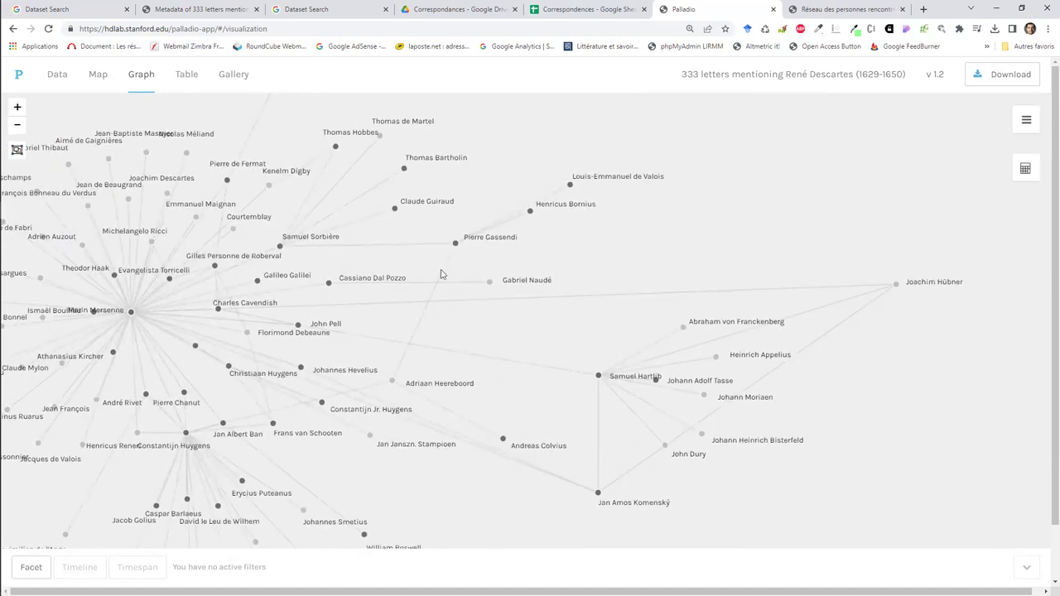
Shift the Marin Mersenne node further left from the Hartlib group and move the Pierre Gassendi node higher
{"action": "left_click", "coordinate": [17, 151]}
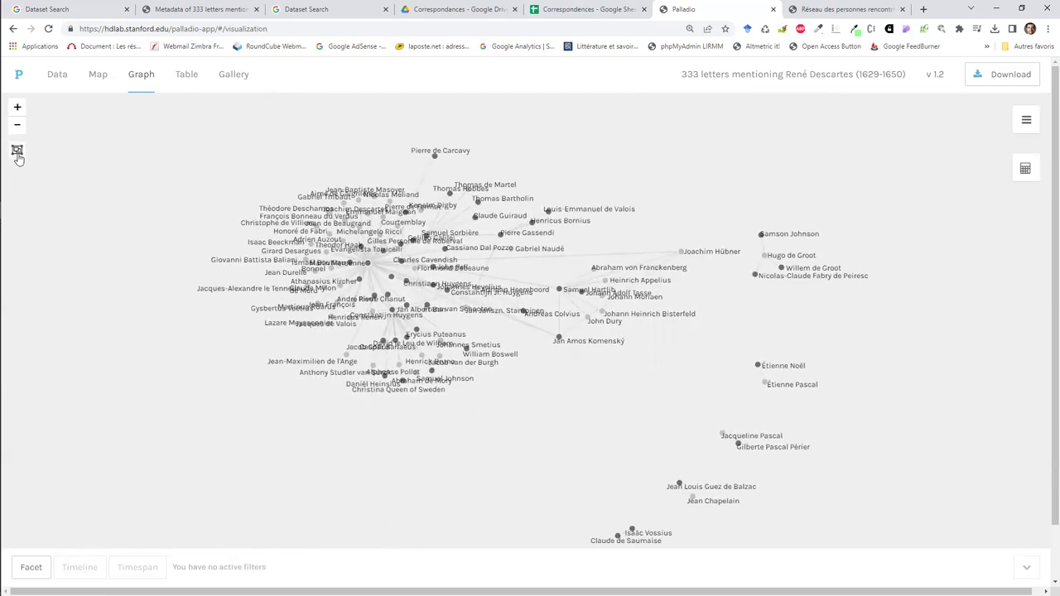
{"action": "left_click", "coordinate": [18, 125]}
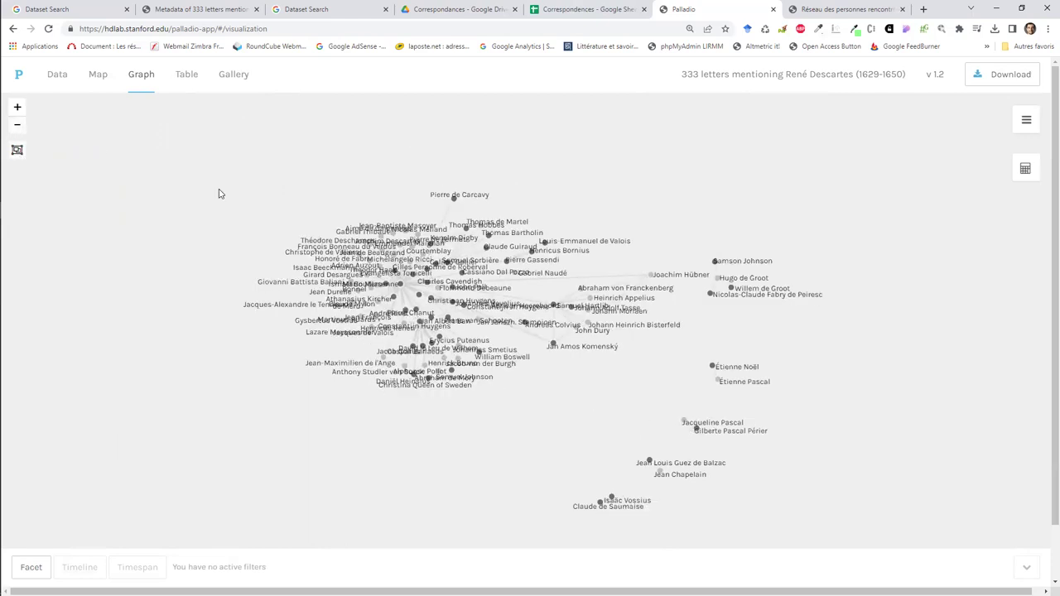
{"action": "left_click", "coordinate": [19, 107]}
{"action": "left_click", "coordinate": [20, 108]}
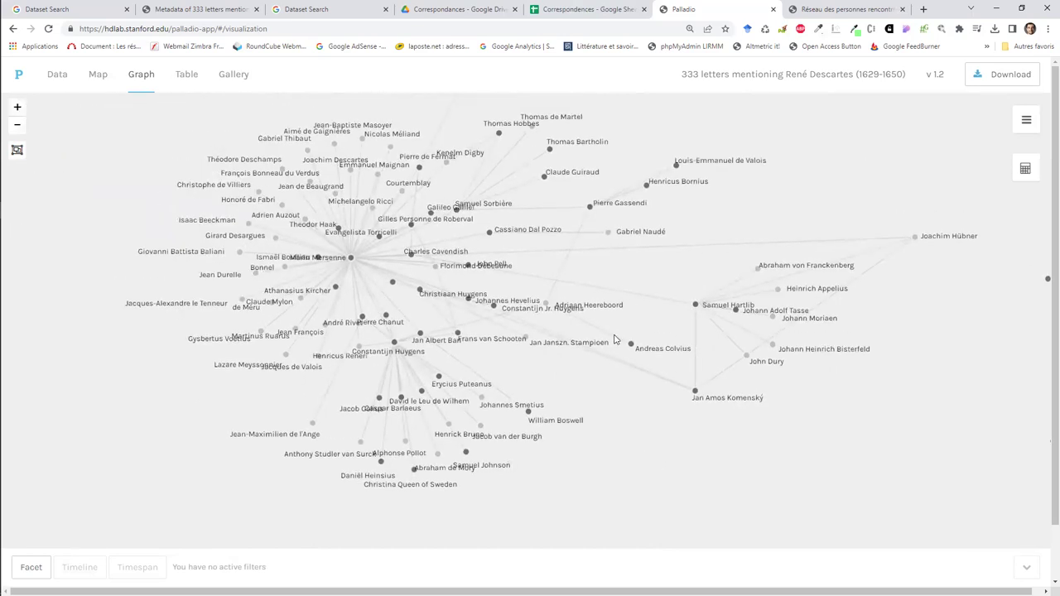
{"action": "left_click_drag", "start_coordinate": [357, 263], "coordinate": [329, 263]}
{"action": "left_click_drag", "start_coordinate": [136, 271], "coordinate": [153, 268]}
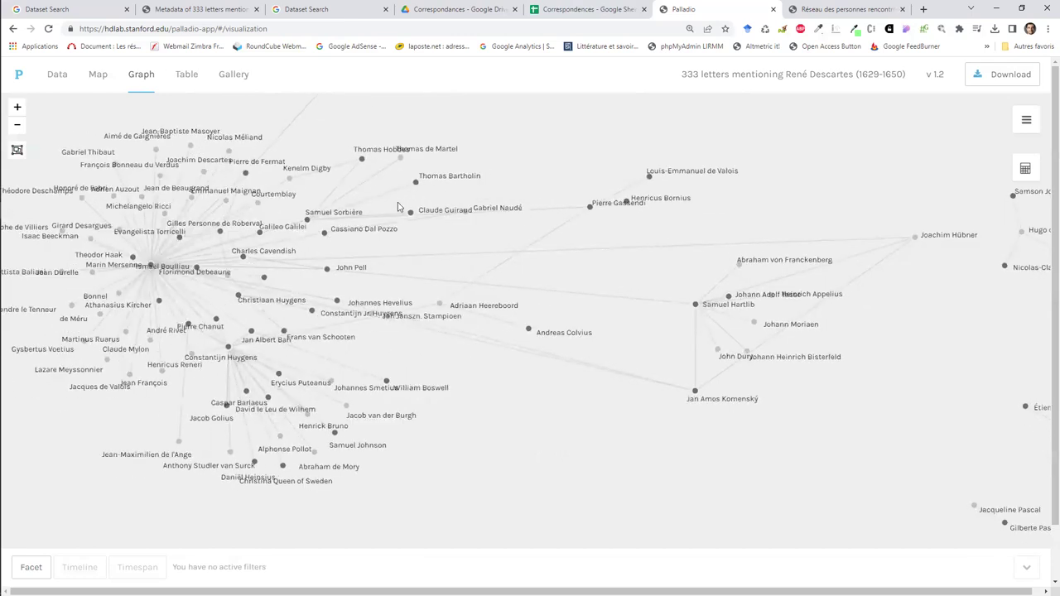
{"action": "left_click_drag", "start_coordinate": [589, 214], "coordinate": [591, 165]}
Group the Samuel Hartlib, Jan Amos Komenský and Joachim Hübner nodes close together, to the right of Mersenne's cluster
{"action": "left_click_drag", "start_coordinate": [697, 307], "coordinate": [579, 334]}
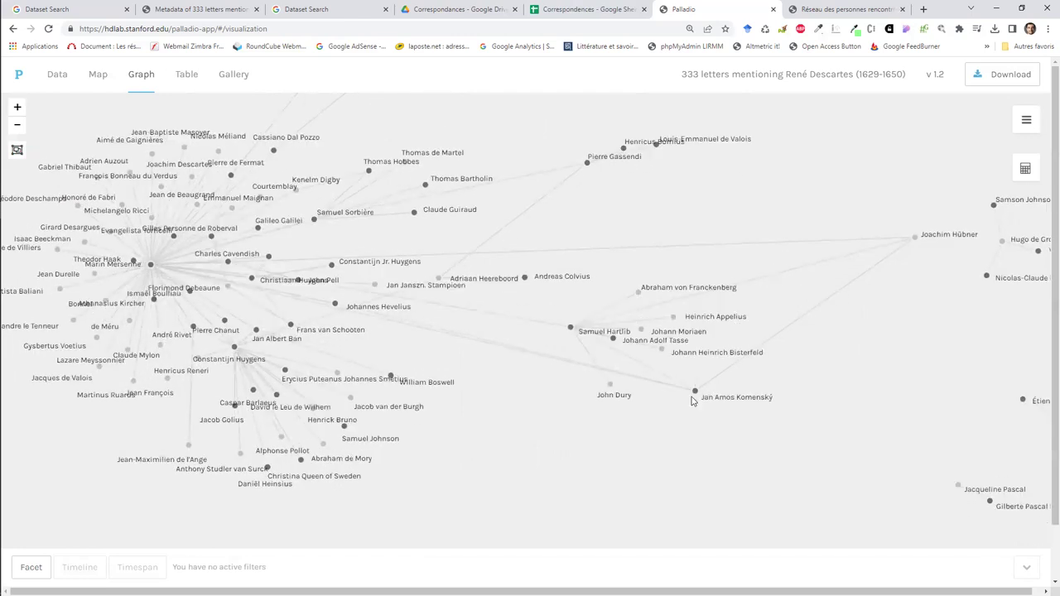
{"action": "left_click_drag", "start_coordinate": [571, 404], "coordinate": [562, 391]}
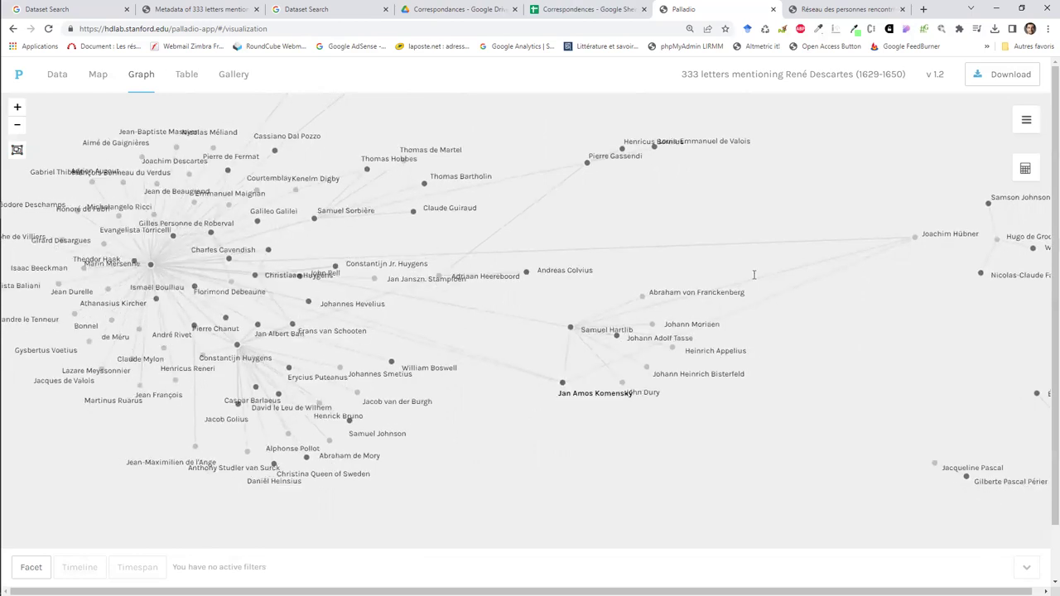
{"action": "left_click_drag", "start_coordinate": [917, 242], "coordinate": [557, 351]}
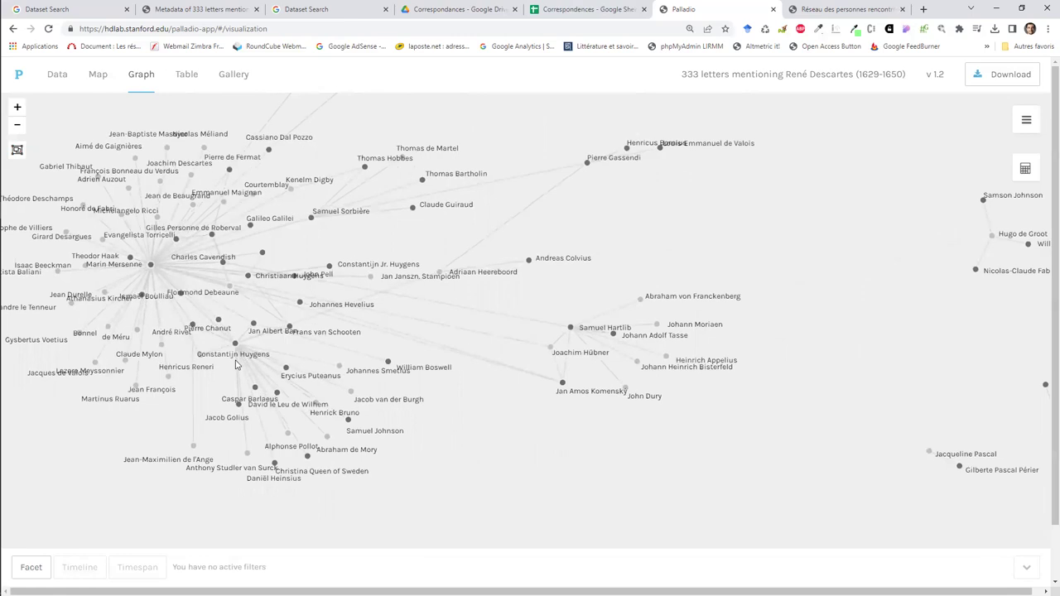
Pull the Constantijn Huygens node and its cluster down, well away from Marin Mersenne's cluster
{"action": "left_click_drag", "start_coordinate": [234, 435], "coordinate": [222, 465]}
{"action": "left_click_drag", "start_coordinate": [321, 477], "coordinate": [293, 497]}
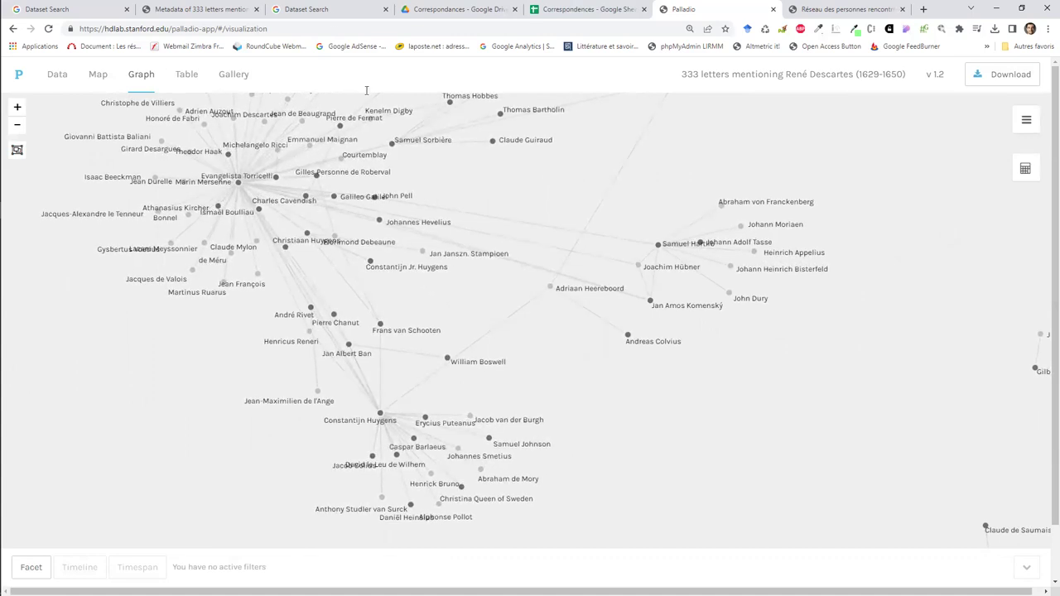
Open the Zenodo record of the "S'écrire au XIXe siècle. Une correspondance familiale" dataset from Dataset Search and download its lettres.csv file
{"action": "left_click", "coordinate": [331, 12]}
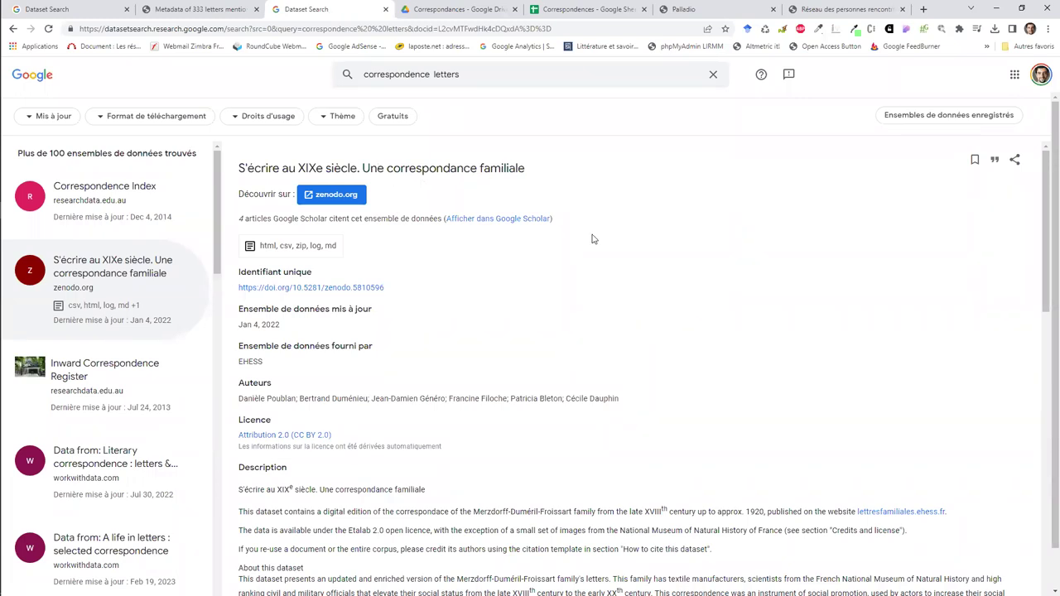
{"action": "left_click", "coordinate": [337, 289]}
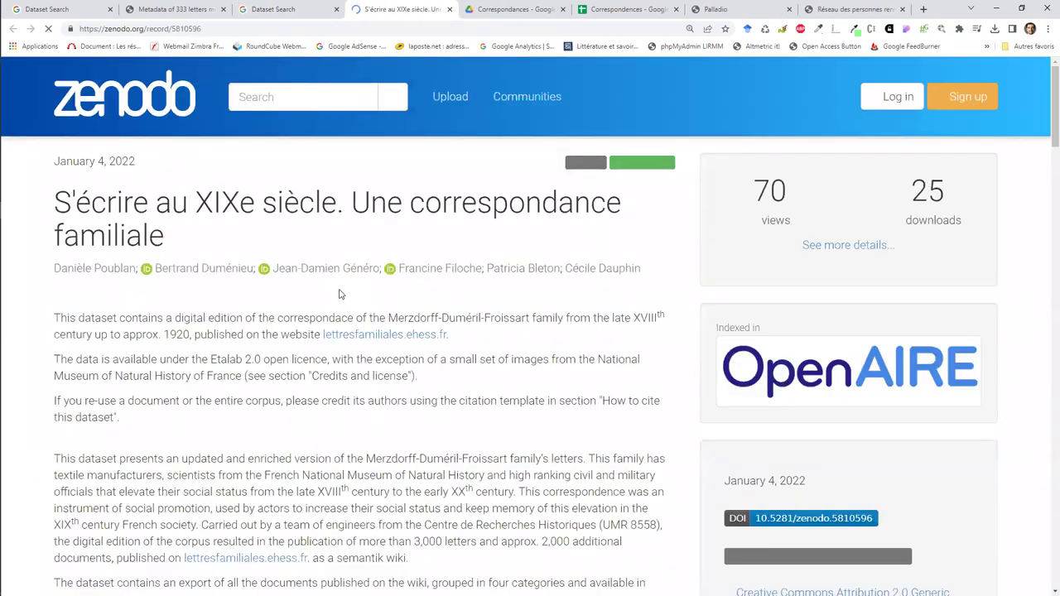
{"action": "scroll", "coordinate": [383, 314], "scroll_direction": "down", "scroll_amount": 3}
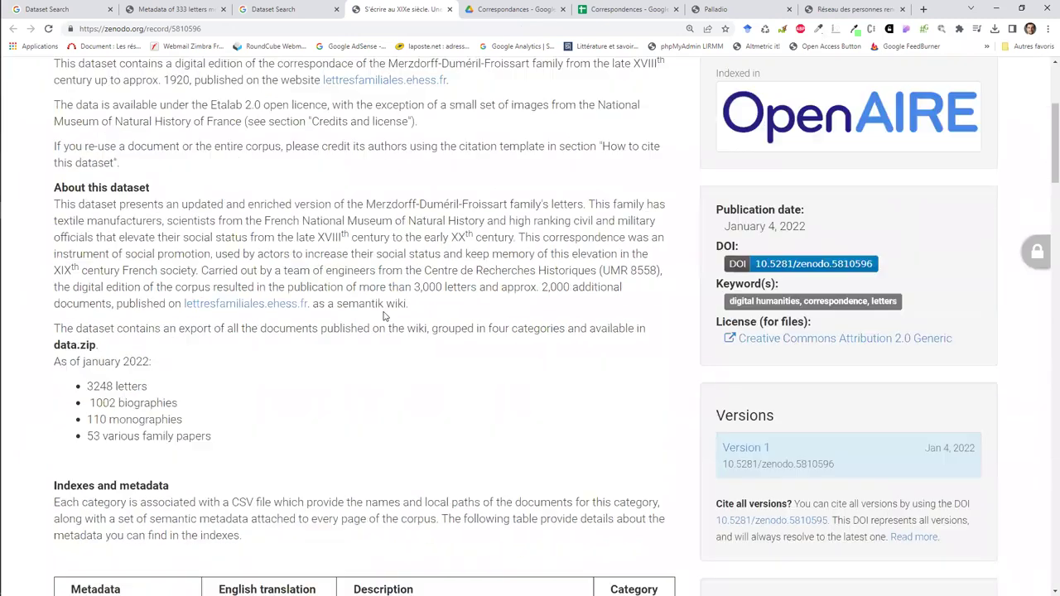
{"action": "scroll", "coordinate": [384, 313], "scroll_direction": "down", "scroll_amount": 10}
{"action": "scroll", "coordinate": [383, 315], "scroll_direction": "down", "scroll_amount": 6}
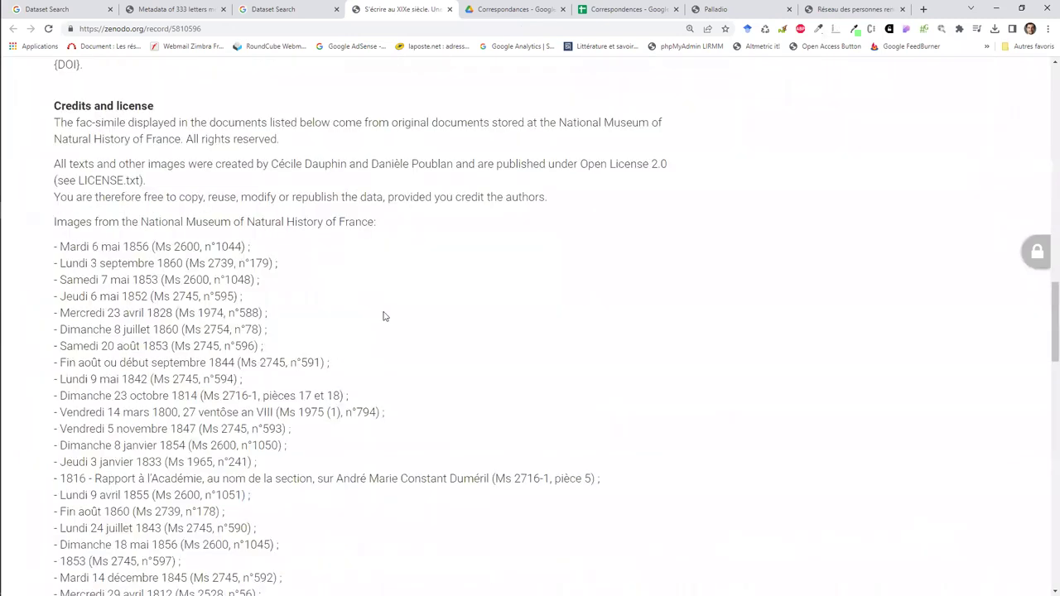
{"action": "scroll", "coordinate": [383, 316], "scroll_direction": "down", "scroll_amount": 15}
{"action": "scroll", "coordinate": [383, 316], "scroll_direction": "up", "scroll_amount": 3}
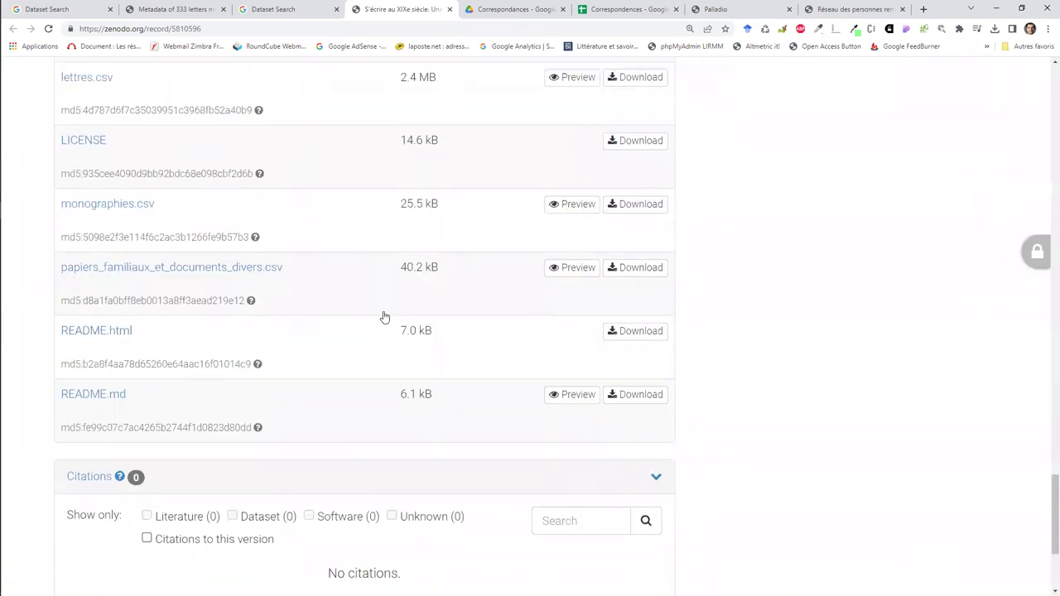
{"action": "scroll", "coordinate": [384, 315], "scroll_direction": "up", "scroll_amount": 1}
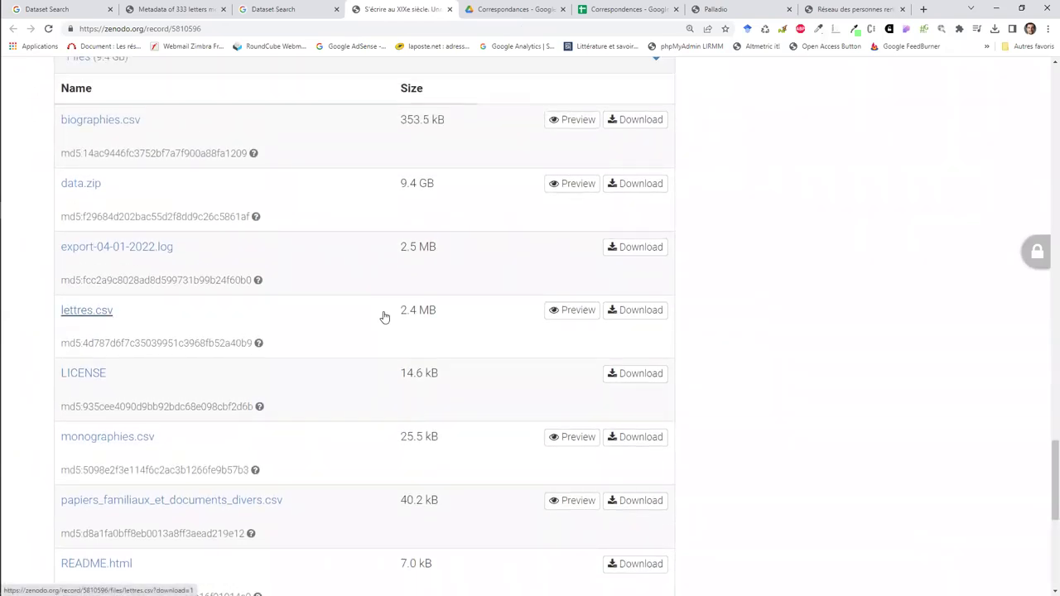
{"action": "left_click", "coordinate": [624, 316]}
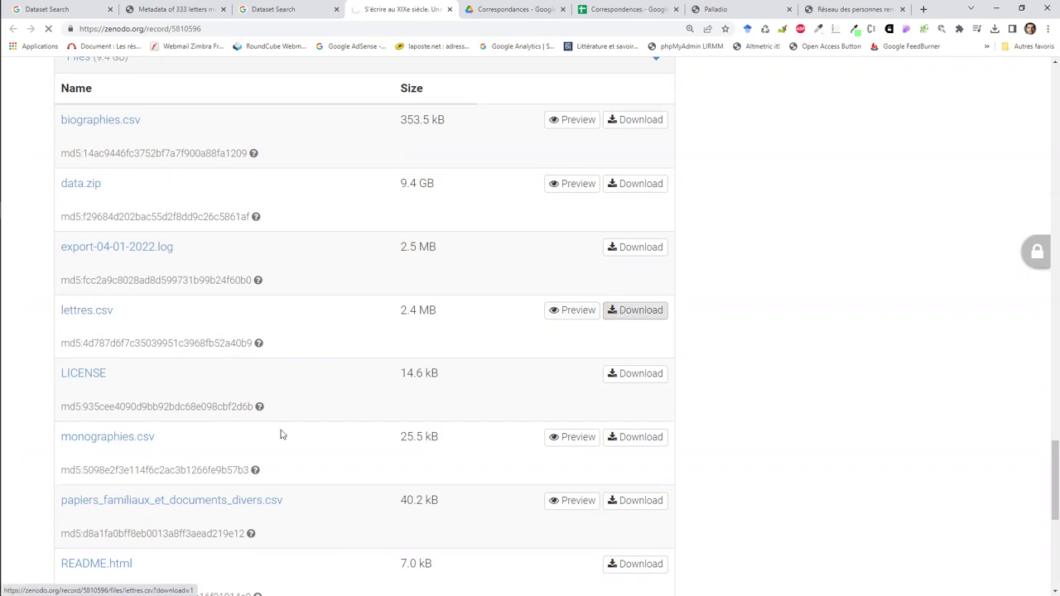
Switch to the Correspondences spreadsheet in Google Sheets and rename its existing sheet Descartes
{"action": "key", "text": "ctrl+Tab"}
{"action": "key", "text": "ctrl+Tab"}
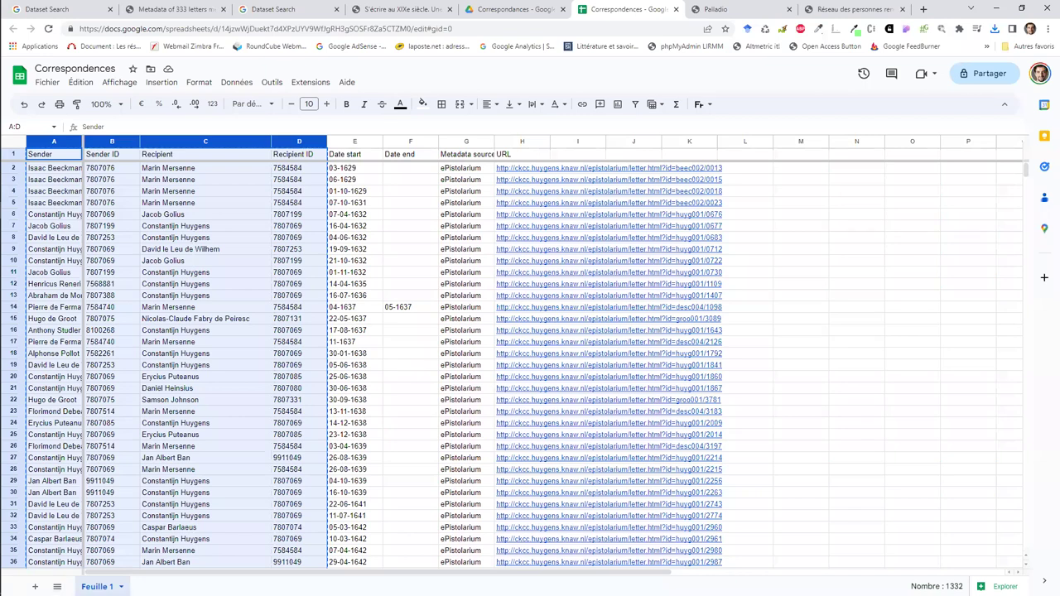
{"action": "double_click", "coordinate": [96, 587]}
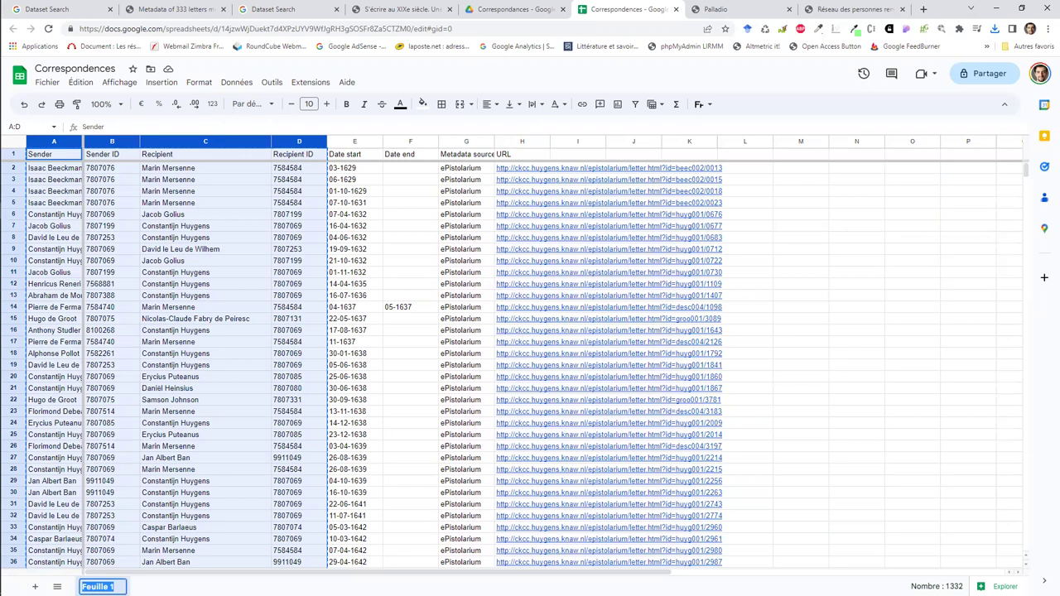
{"action": "type", "text": "Descartes"}
Add a second sheet to the spreadsheet and name it CorrespondanceFamiliale
{"action": "left_click", "coordinate": [35, 586]}
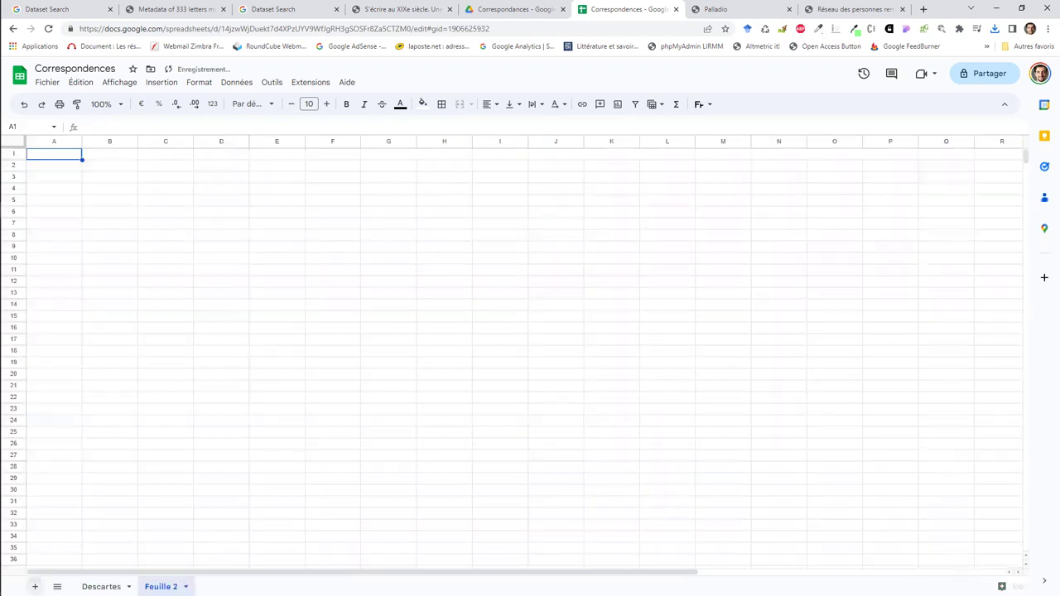
{"action": "double_click", "coordinate": [162, 586]}
{"action": "type", "text": "C"}
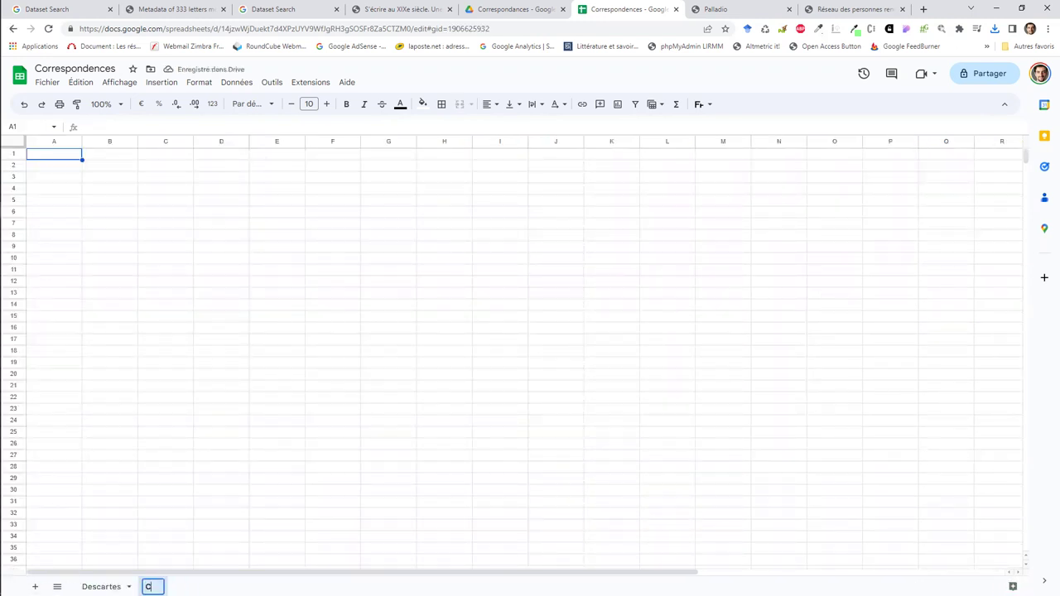
{"action": "type", "text": "orrespondanceFamiliale"}
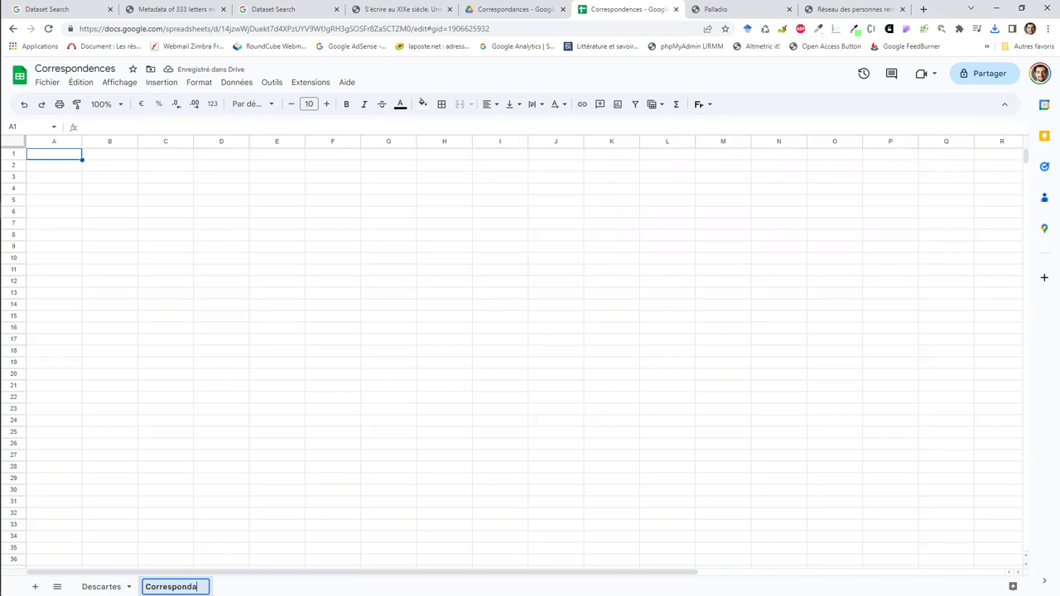
{"action": "key", "text": "Return"}
Upload the downloaded file lettres (1).csv from the computer for import into the spreadsheet
{"action": "left_click", "coordinate": [47, 82]}
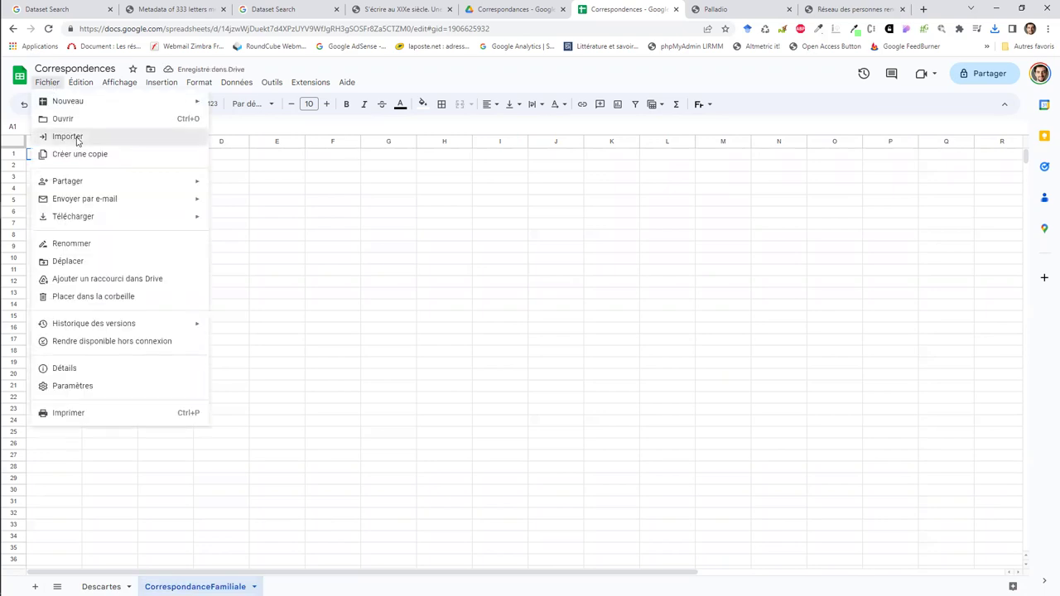
{"action": "left_click", "coordinate": [69, 136]}
{"action": "left_click", "coordinate": [455, 208]}
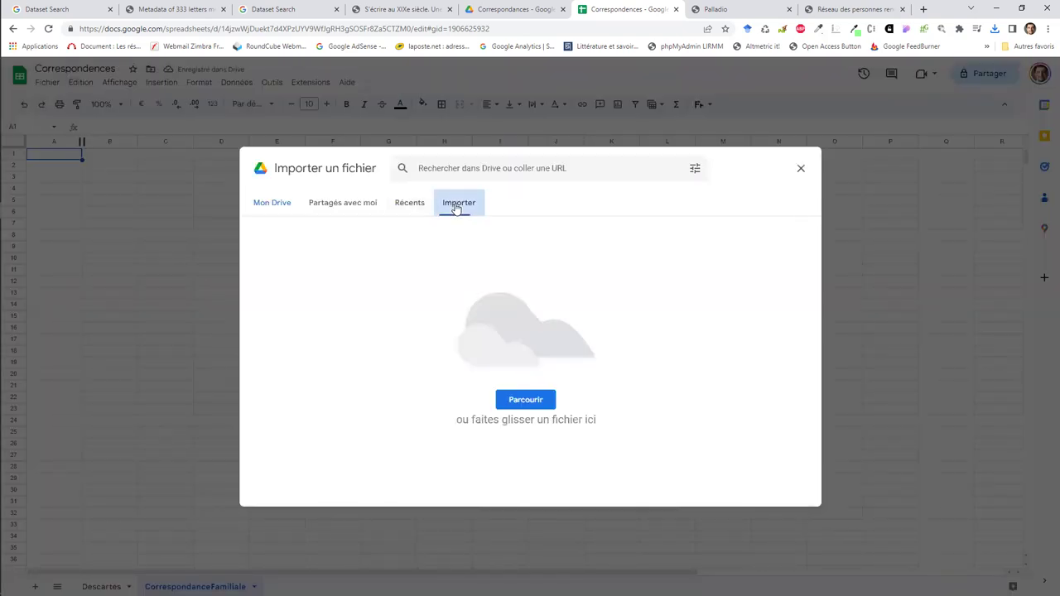
{"action": "left_click", "coordinate": [520, 395]}
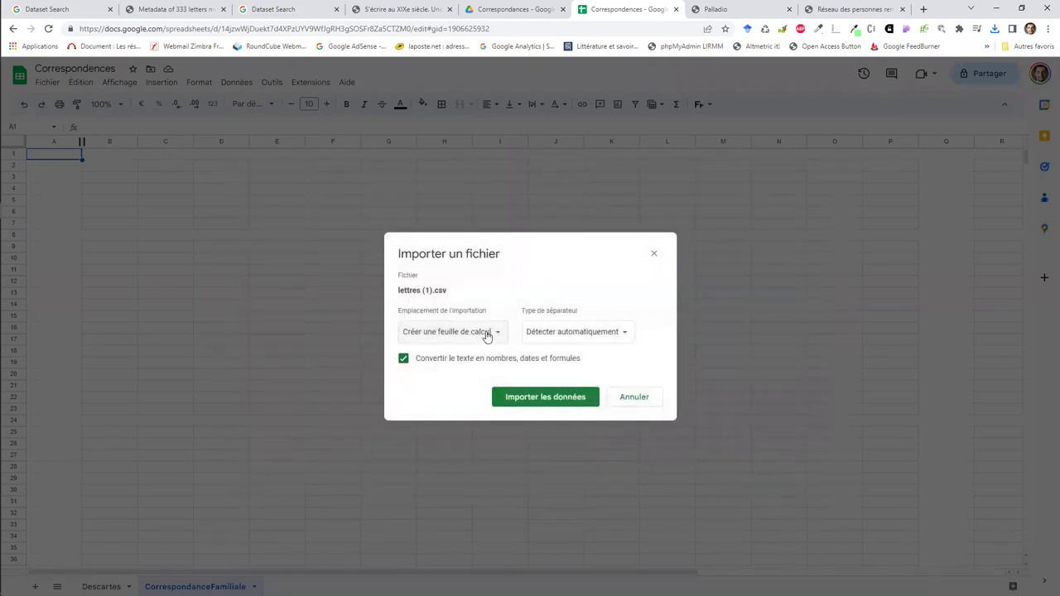
Import the file over the data starting at the selected cell, with automatic separator detection and without converting text to numbers, dates and formulas
{"action": "left_click", "coordinate": [488, 334]}
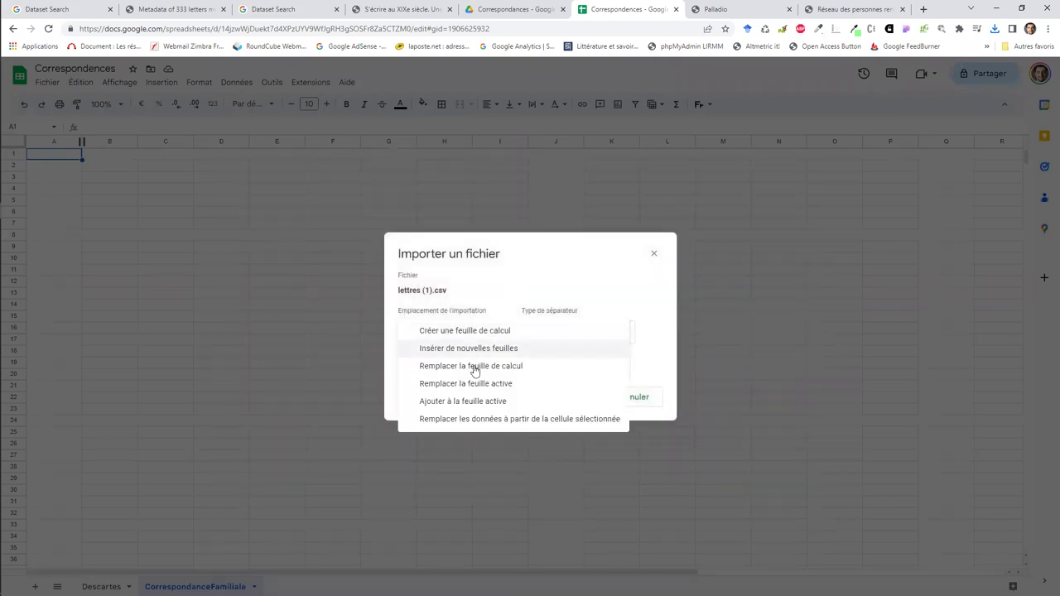
{"action": "left_click", "coordinate": [461, 420]}
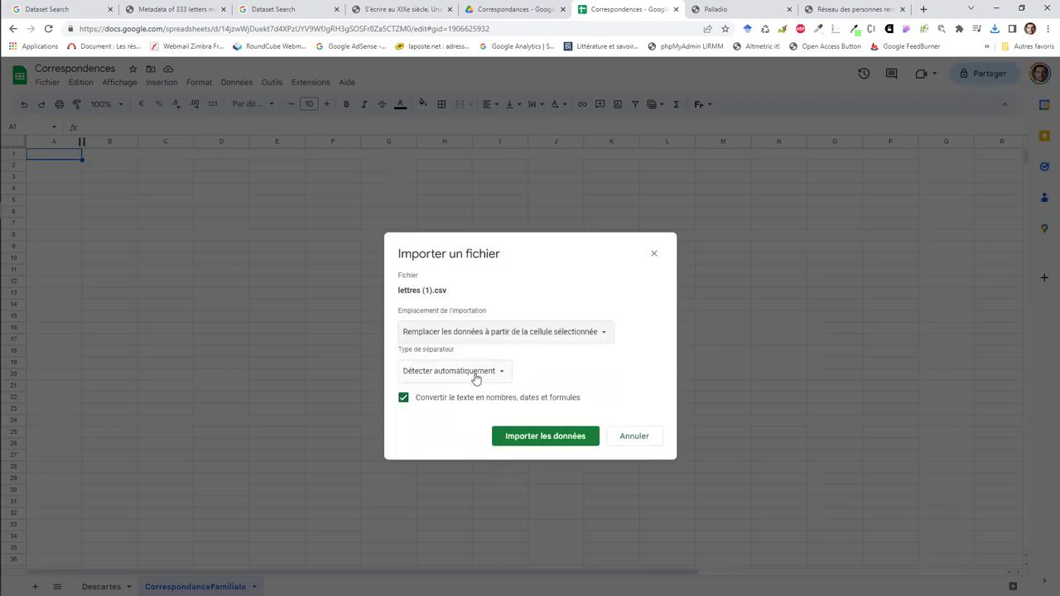
{"action": "left_click", "coordinate": [475, 378]}
{"action": "left_click", "coordinate": [471, 373]}
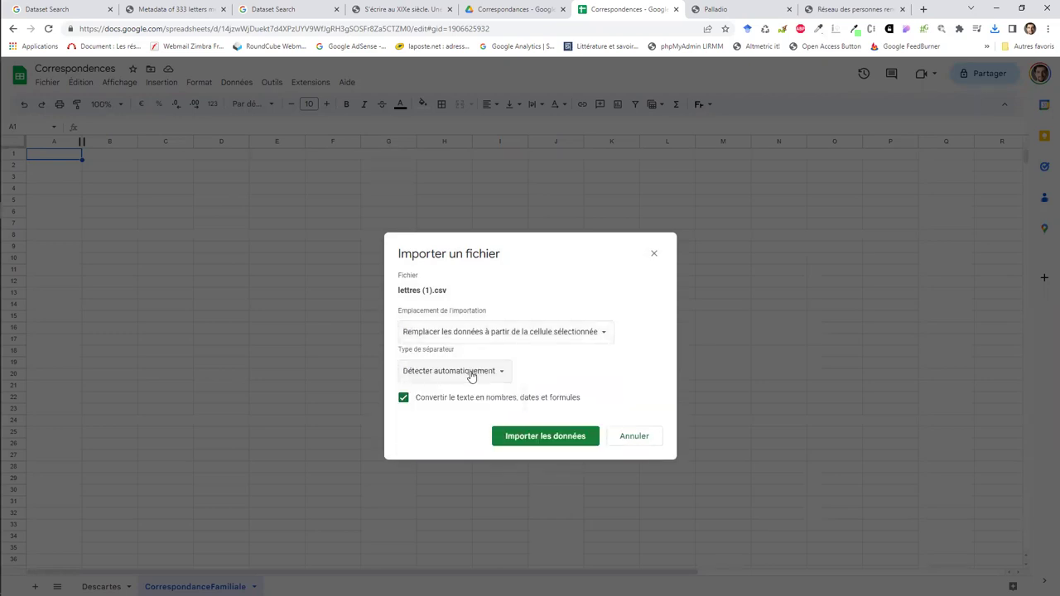
{"action": "left_click", "coordinate": [403, 398]}
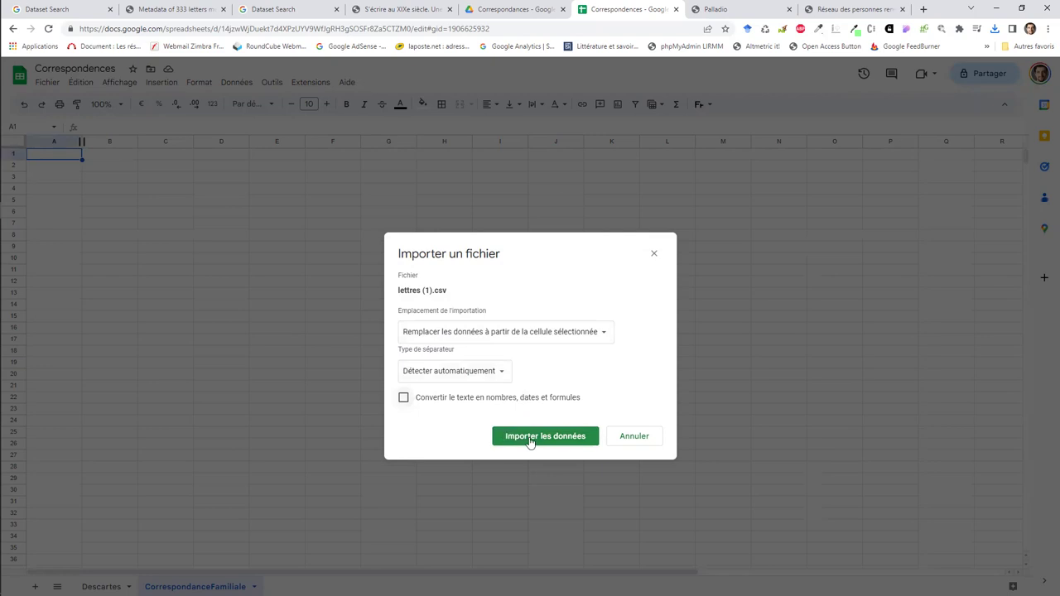
{"action": "left_click", "coordinate": [530, 439]}
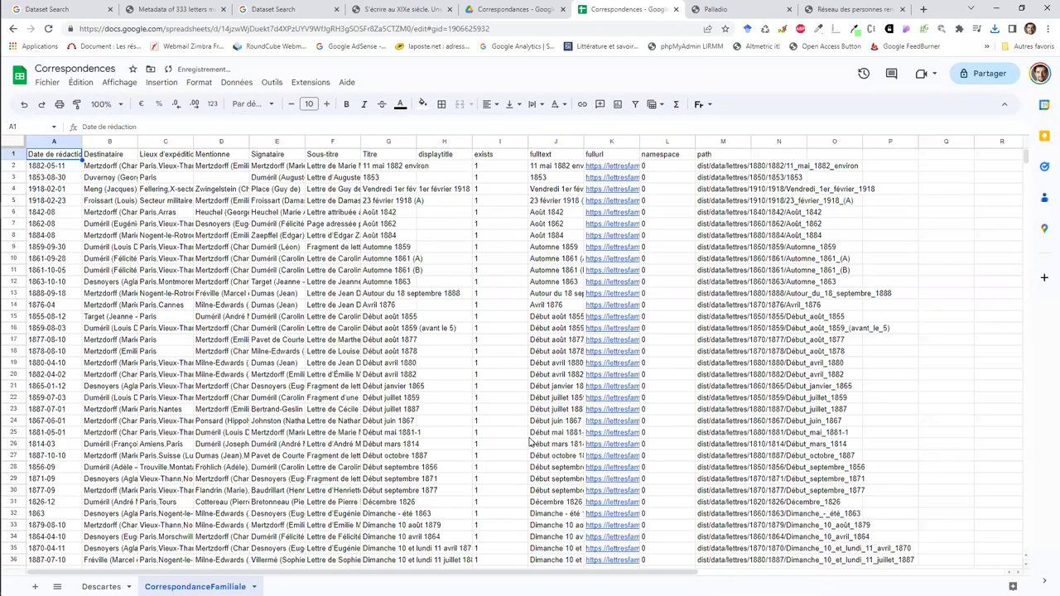
Look over the imported letters and widen the Destinataire and Signataire columns for reading the names
{"action": "left_click", "coordinate": [16, 146]}
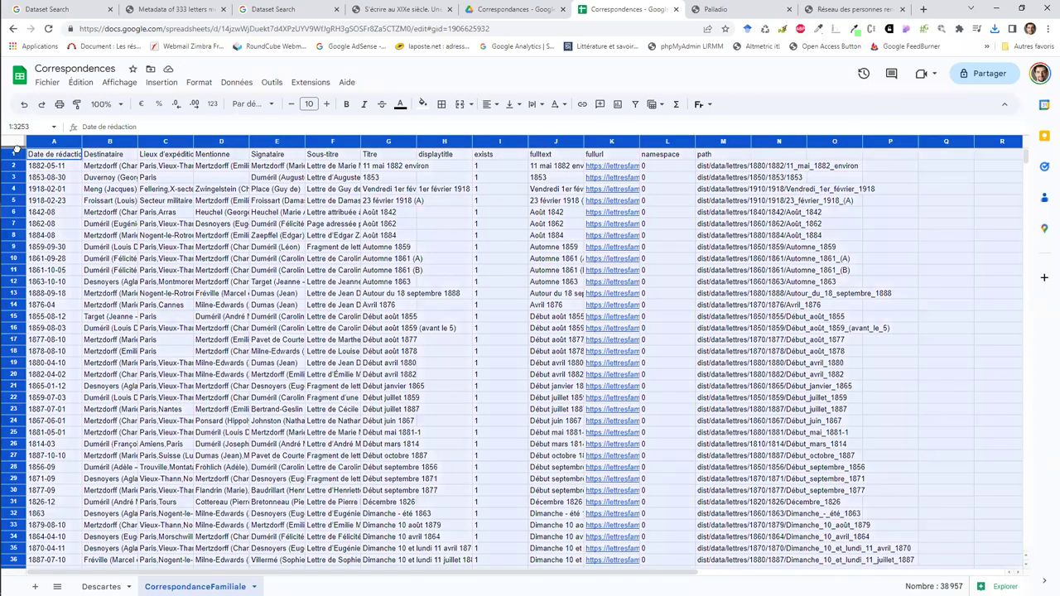
{"action": "scroll", "coordinate": [72, 203], "scroll_direction": "down", "scroll_amount": 5}
{"action": "left_click", "coordinate": [72, 203]}
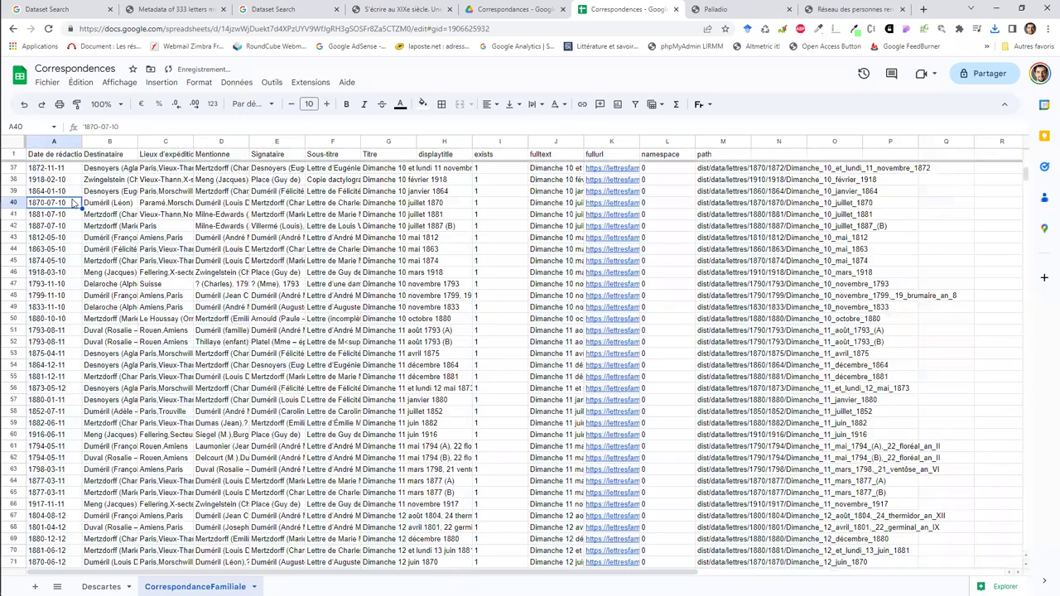
{"action": "key", "text": "Page_Up"}
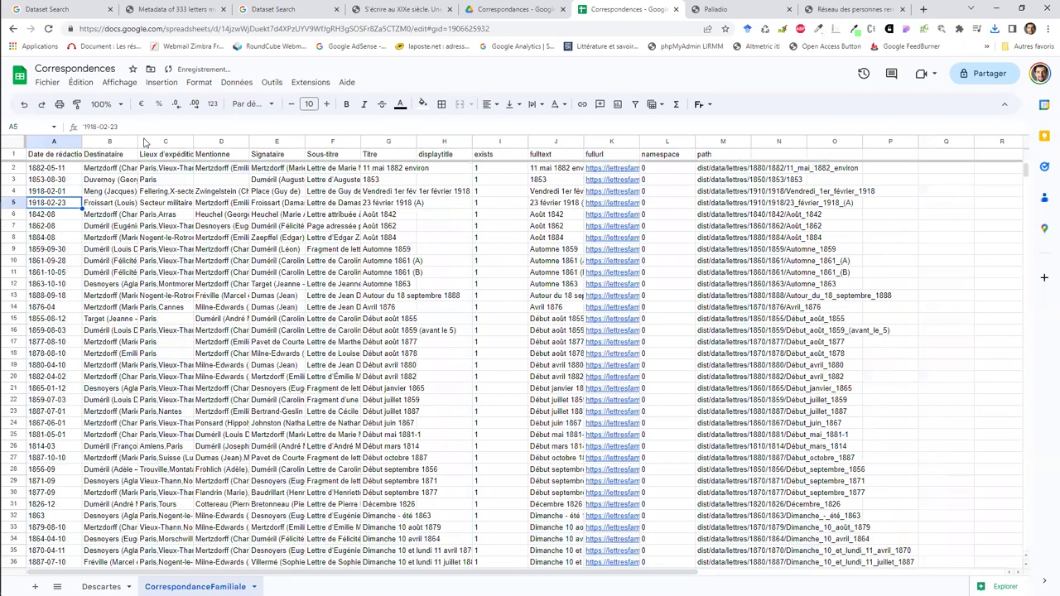
{"action": "left_click_drag", "start_coordinate": [138, 141], "coordinate": [187, 142]}
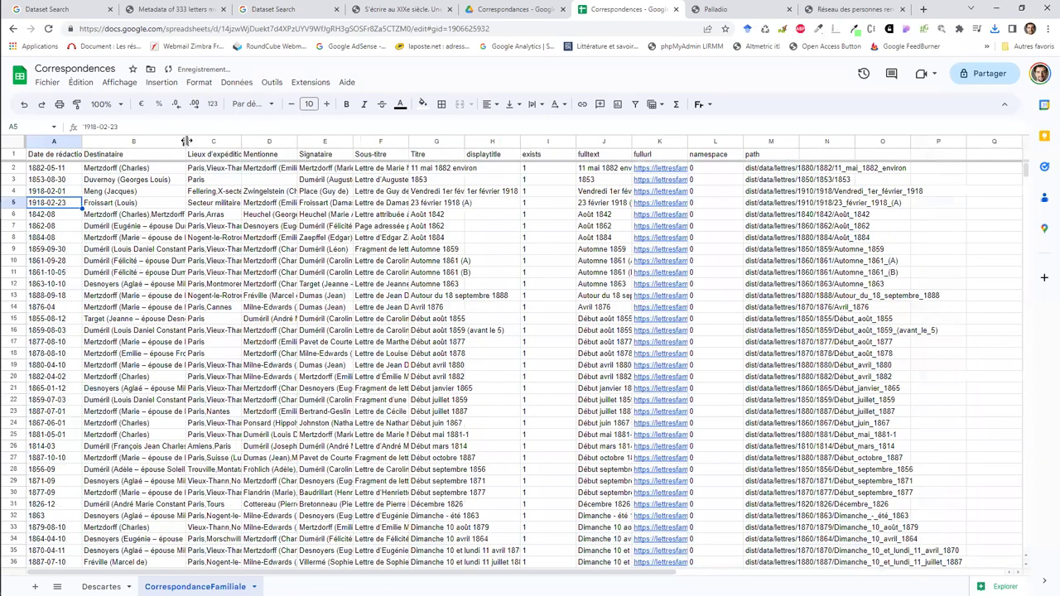
{"action": "left_click_drag", "start_coordinate": [354, 141], "coordinate": [450, 142]}
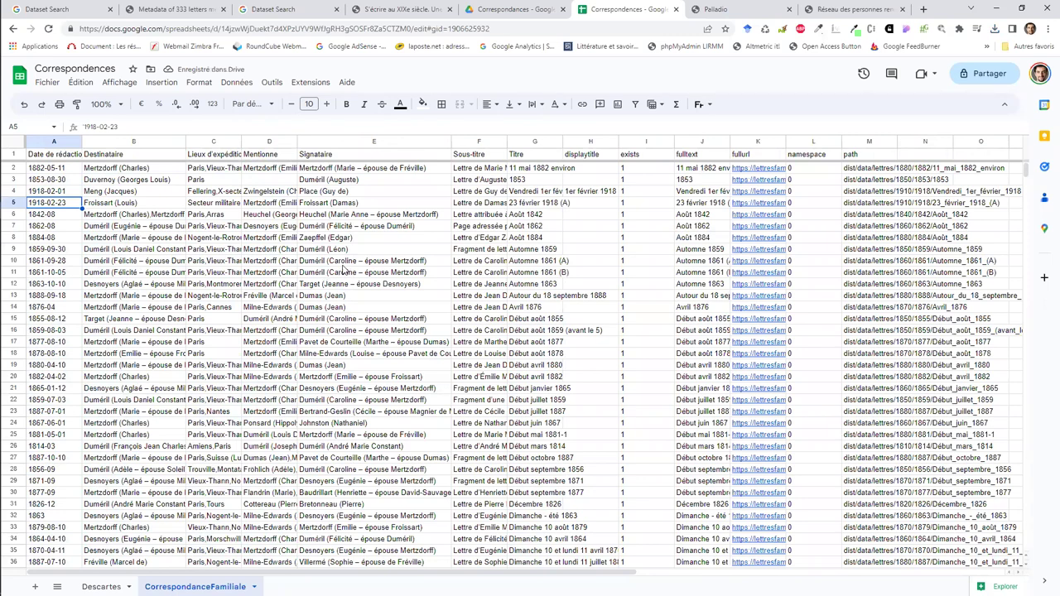
{"action": "left_click", "coordinate": [343, 263]}
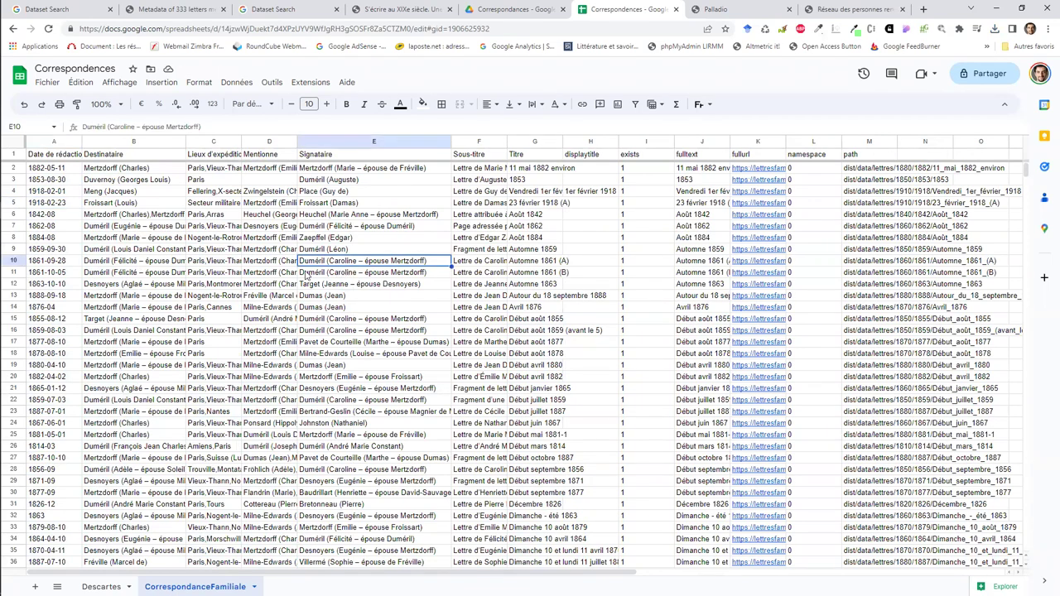
{"action": "left_click", "coordinate": [172, 262]}
{"action": "left_click_drag", "start_coordinate": [189, 141], "coordinate": [218, 143]}
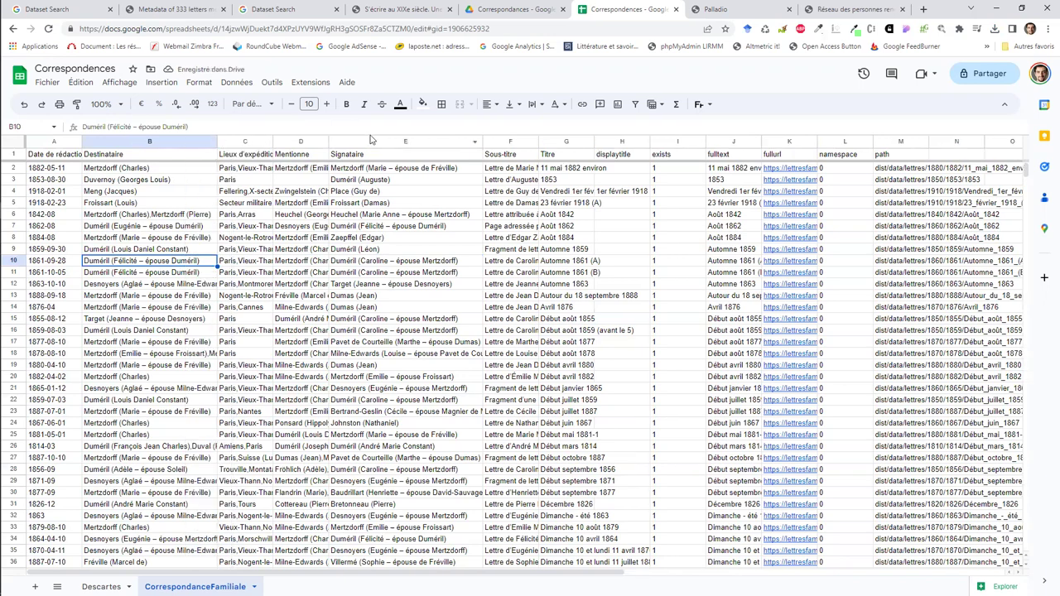
Select and copy the columns from Date de rédaction through Signataire
{"action": "left_click", "coordinate": [360, 141]}
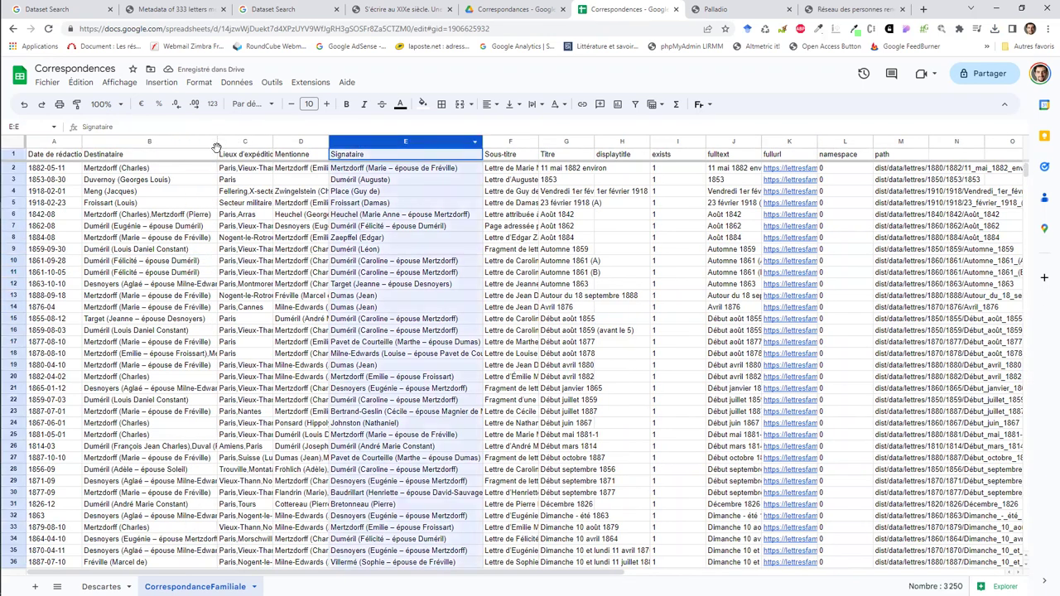
{"action": "left_click", "coordinate": [149, 141], "text": "shift"}
{"action": "left_click", "coordinate": [66, 142], "text": "shift"}
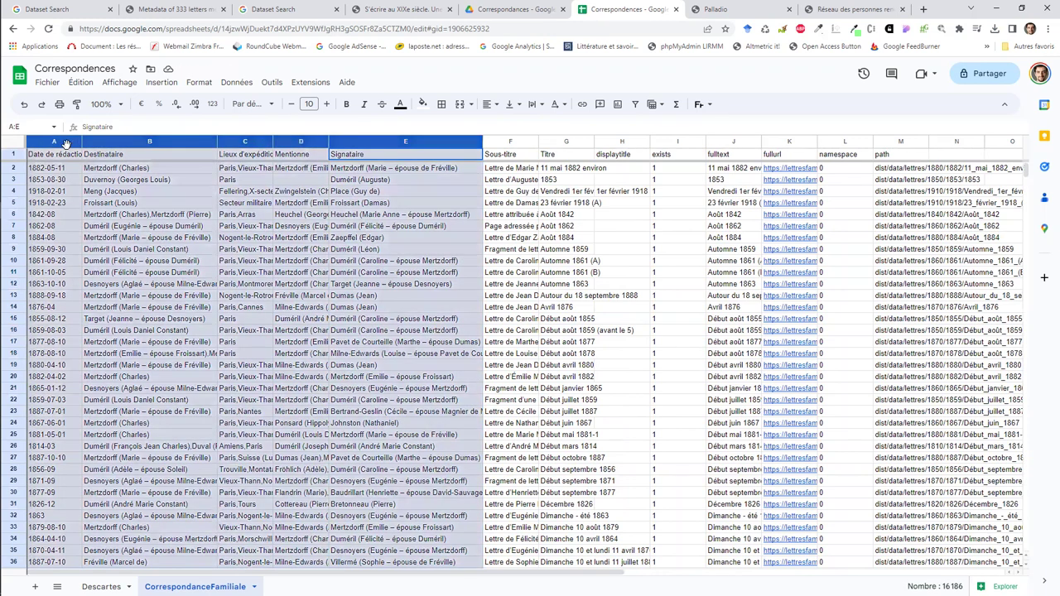
Switch to Palladio, start a new project in a separate tab and load the copied letter data into it
{"action": "left_click", "coordinate": [725, 8]}
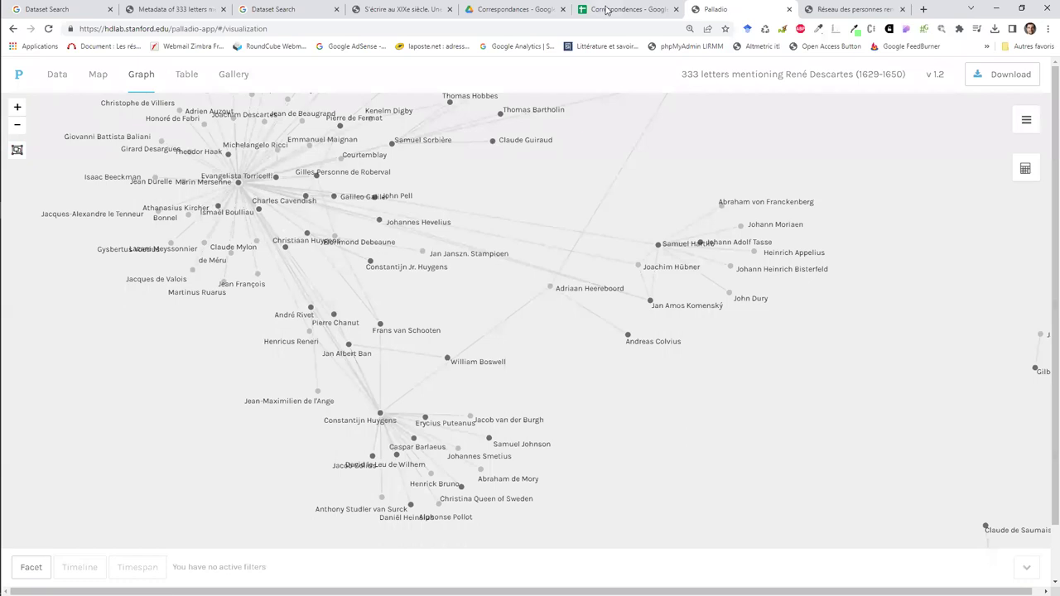
{"action": "right_click", "coordinate": [18, 74]}
{"action": "left_click", "coordinate": [50, 87]}
{"action": "left_click", "coordinate": [745, 9]}
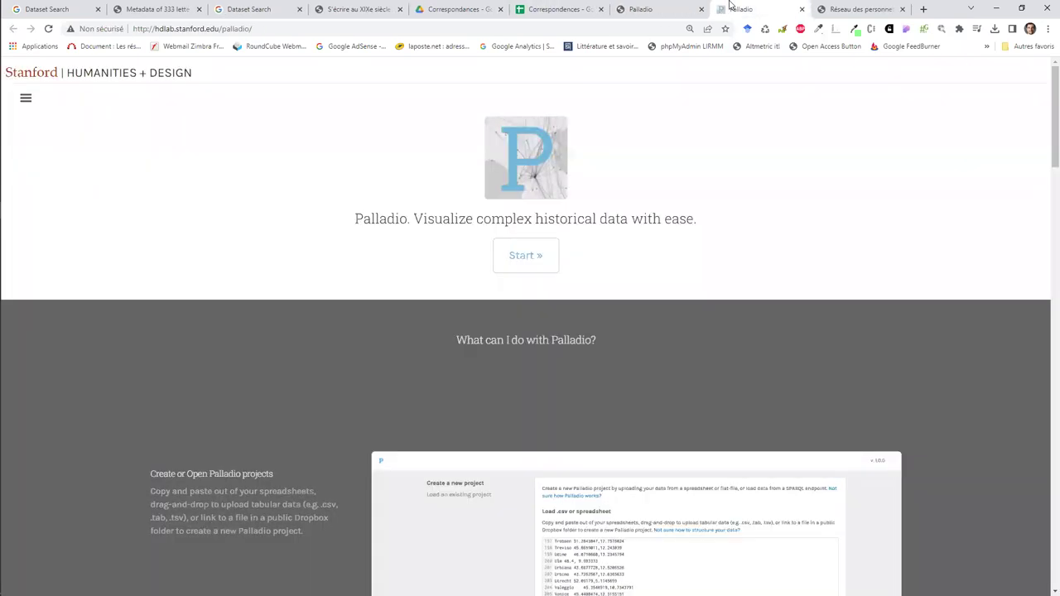
{"action": "left_click", "coordinate": [530, 266]}
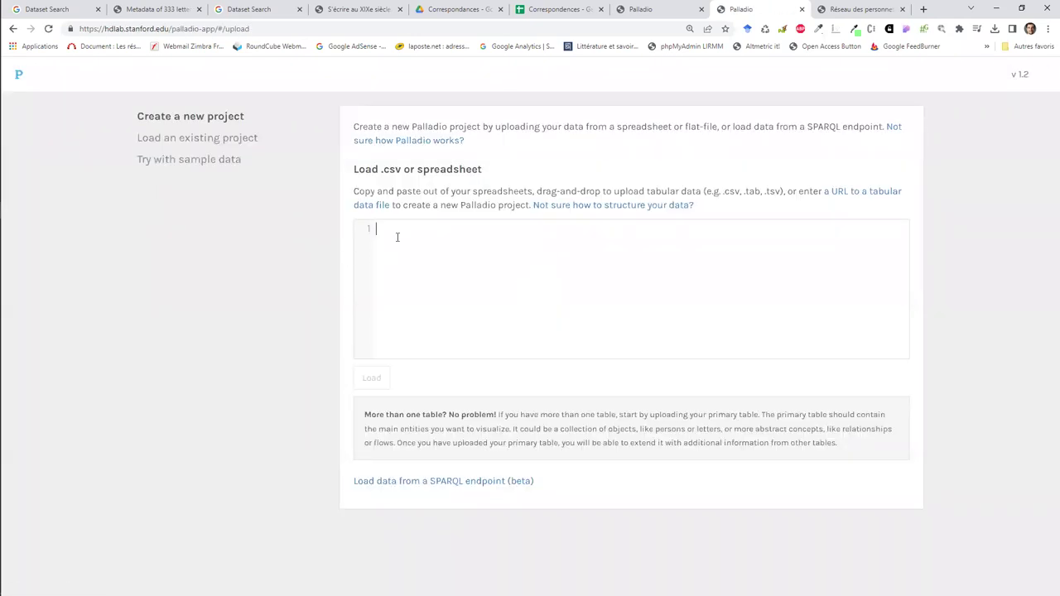
{"action": "key", "text": "ctrl+v"}
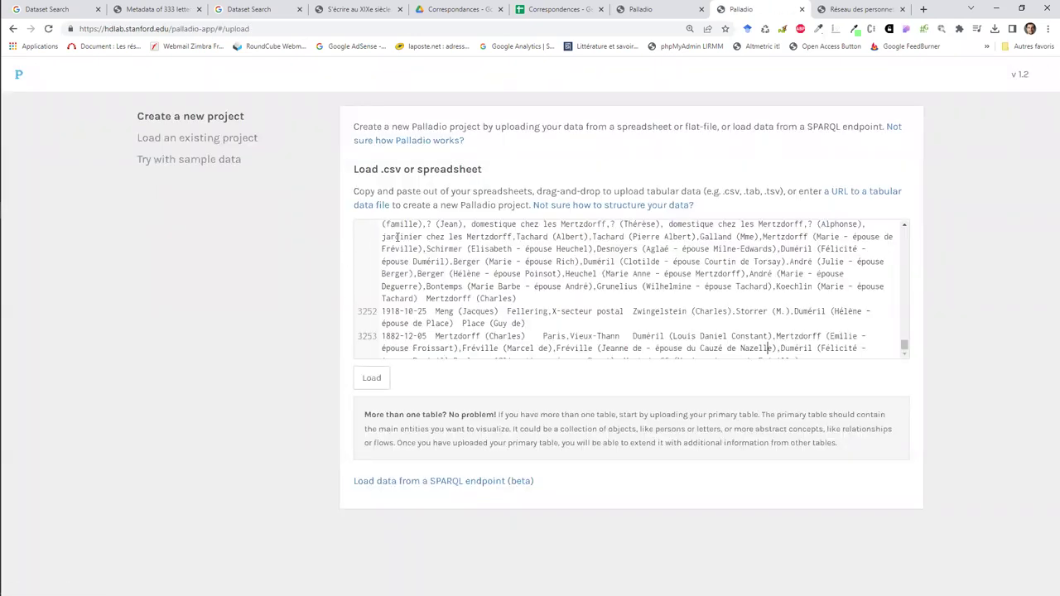
{"action": "left_click", "coordinate": [372, 384]}
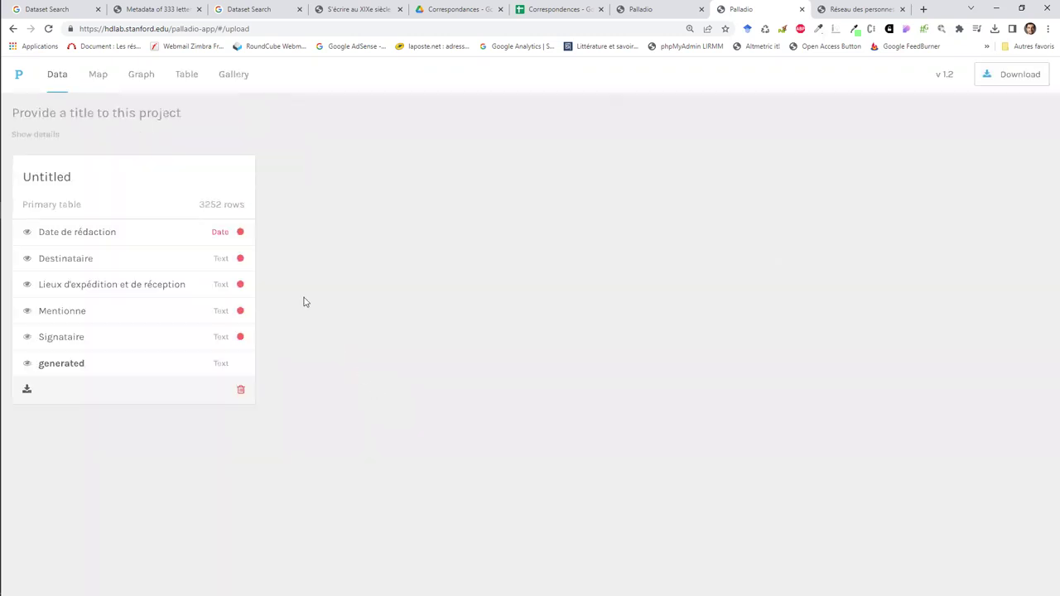
Verify all the flagged special characters of the Destinataire dimension and accept the result
{"action": "left_click", "coordinate": [242, 260]}
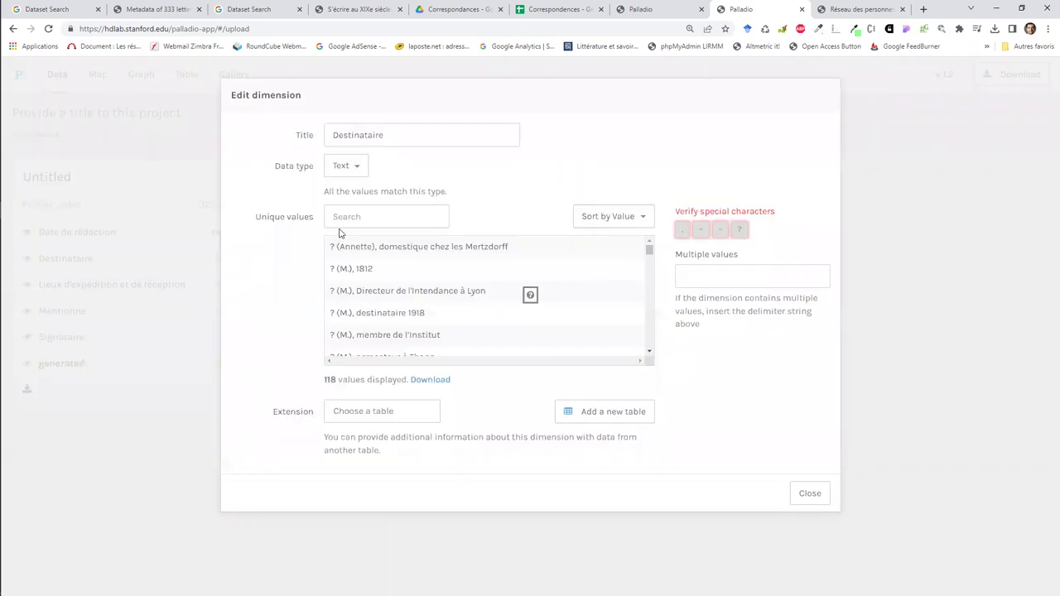
{"action": "left_click", "coordinate": [681, 230]}
{"action": "left_click", "coordinate": [701, 229]}
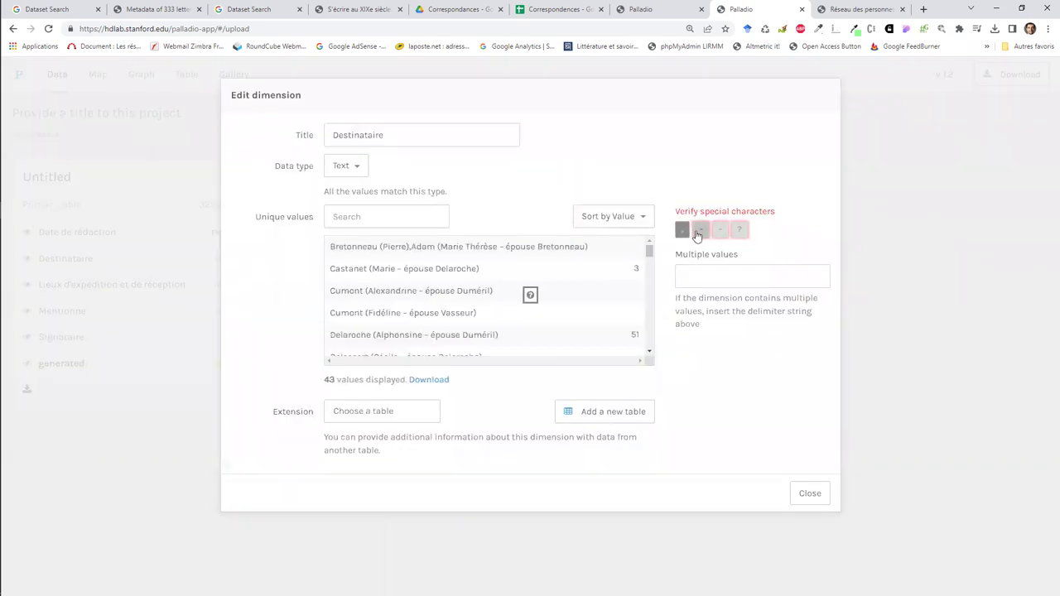
{"action": "left_click", "coordinate": [719, 229]}
{"action": "left_click", "coordinate": [740, 231]}
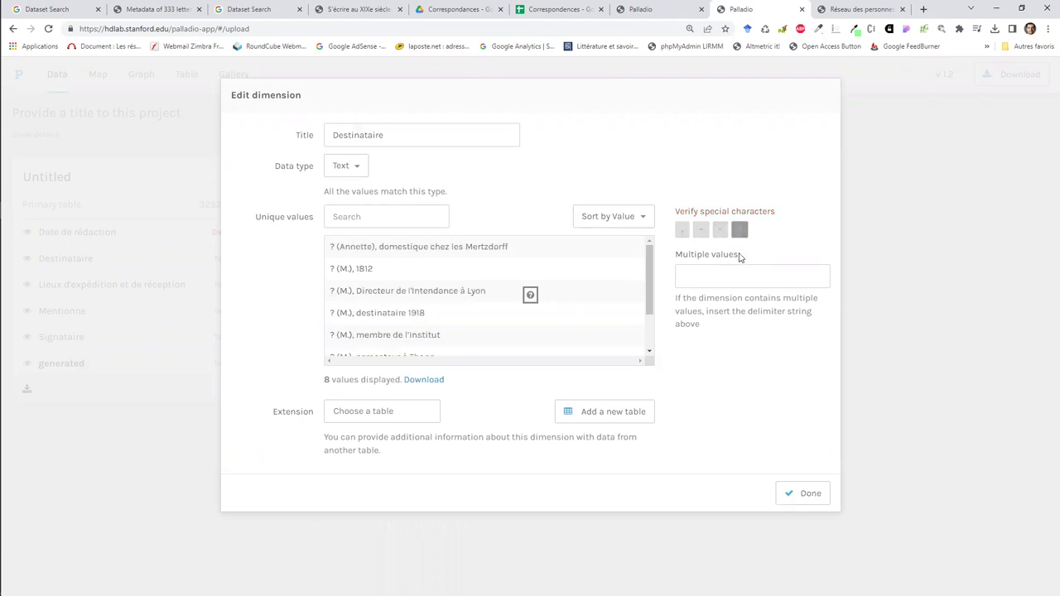
{"action": "left_click", "coordinate": [805, 495]}
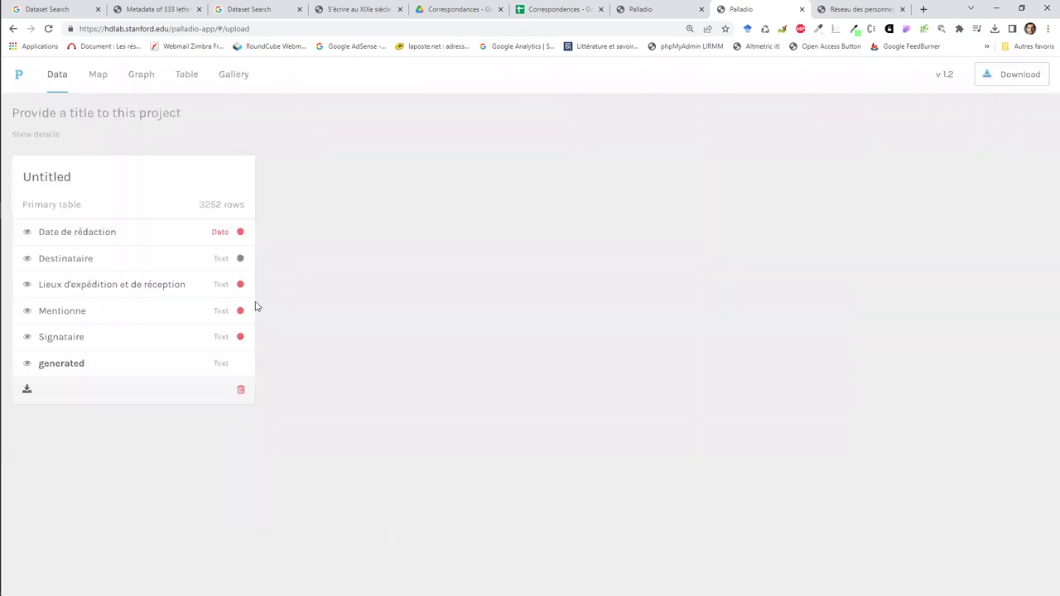
Verify all the flagged special characters of the Signataire dimension and accept the result
{"action": "left_click", "coordinate": [241, 337]}
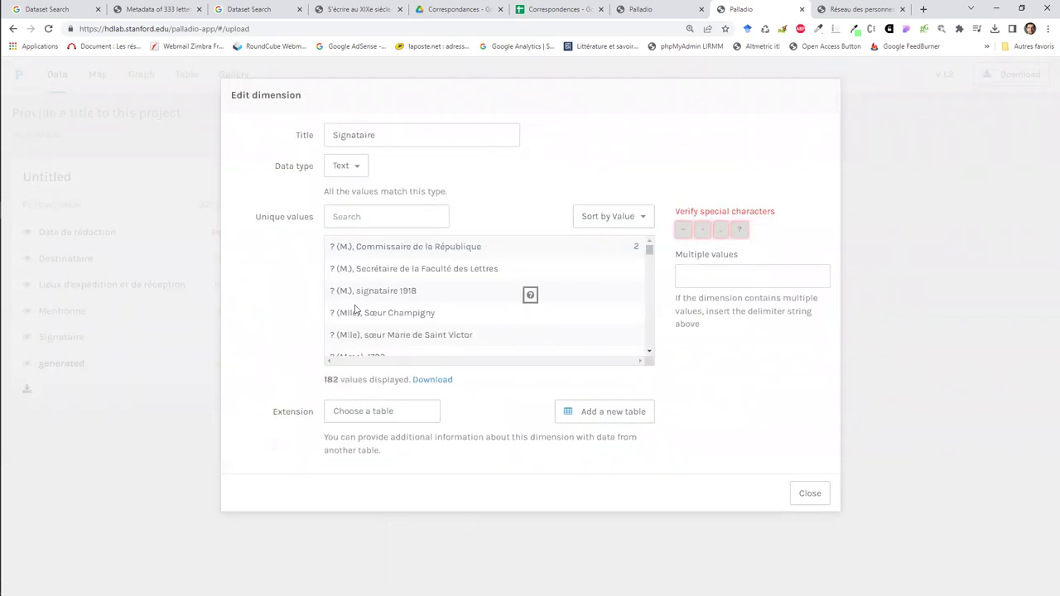
{"action": "left_click", "coordinate": [684, 232]}
{"action": "left_click", "coordinate": [702, 230]}
{"action": "left_click", "coordinate": [720, 230]}
{"action": "left_click", "coordinate": [741, 232]}
{"action": "left_click", "coordinate": [805, 495]}
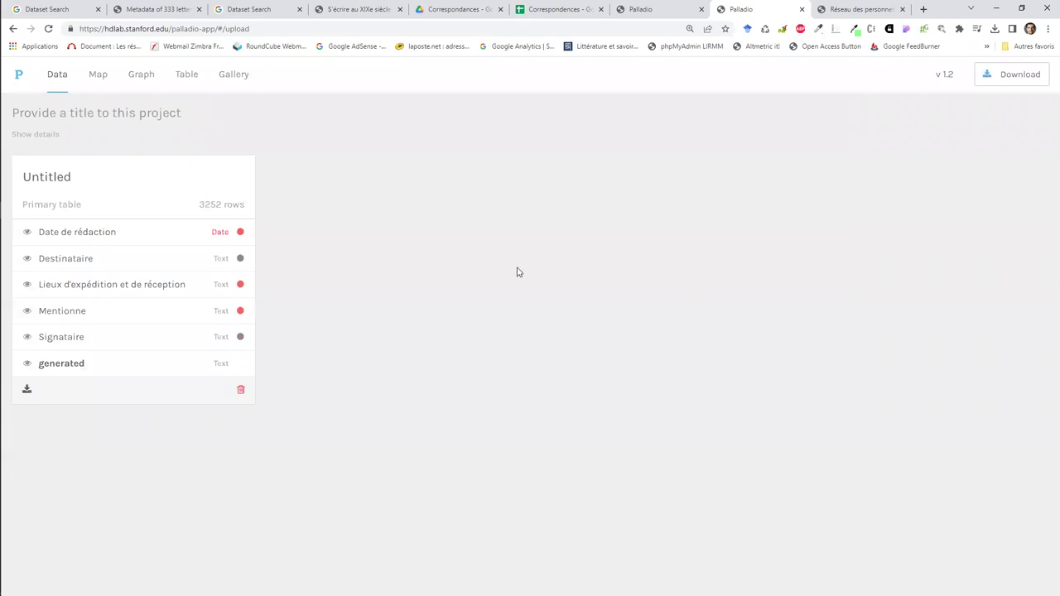
Build a network graph of the letters with Signataire as source and Destinataire as target
{"action": "left_click", "coordinate": [141, 74]}
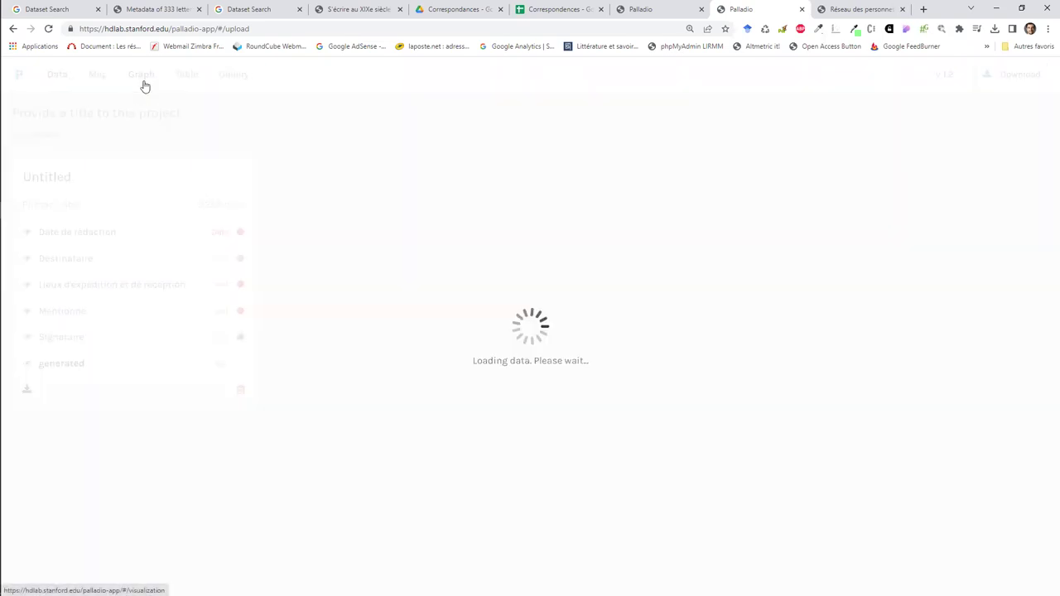
{"action": "left_click", "coordinate": [1037, 121]}
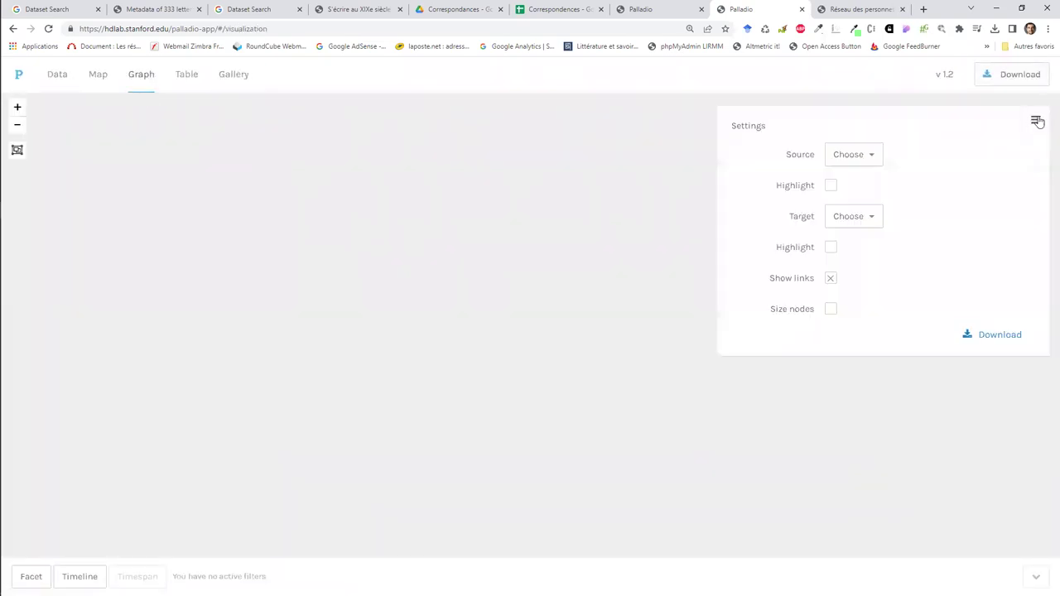
{"action": "left_click", "coordinate": [852, 155]}
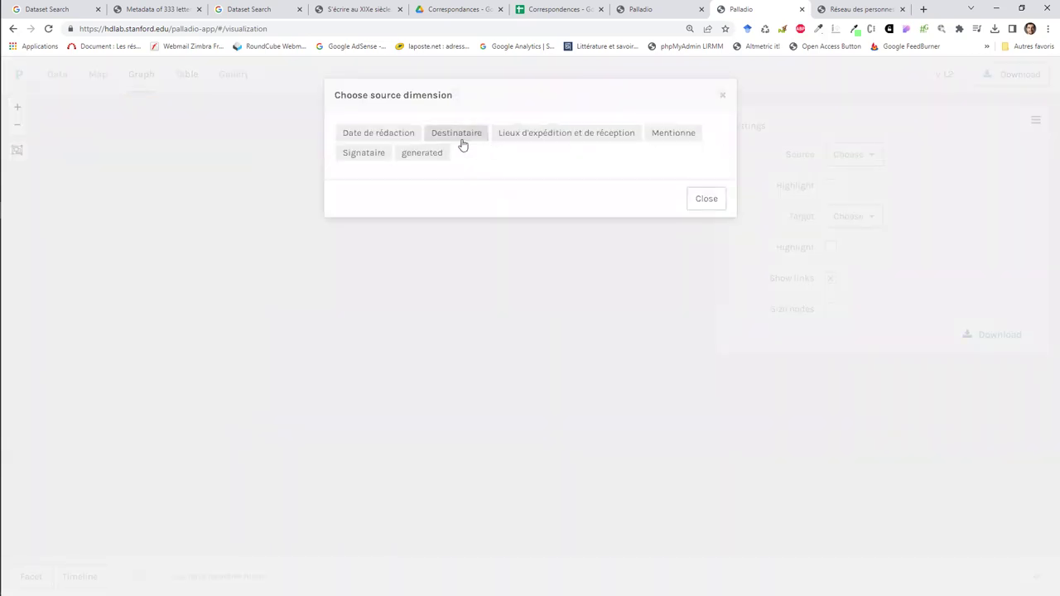
{"action": "left_click", "coordinate": [382, 155]}
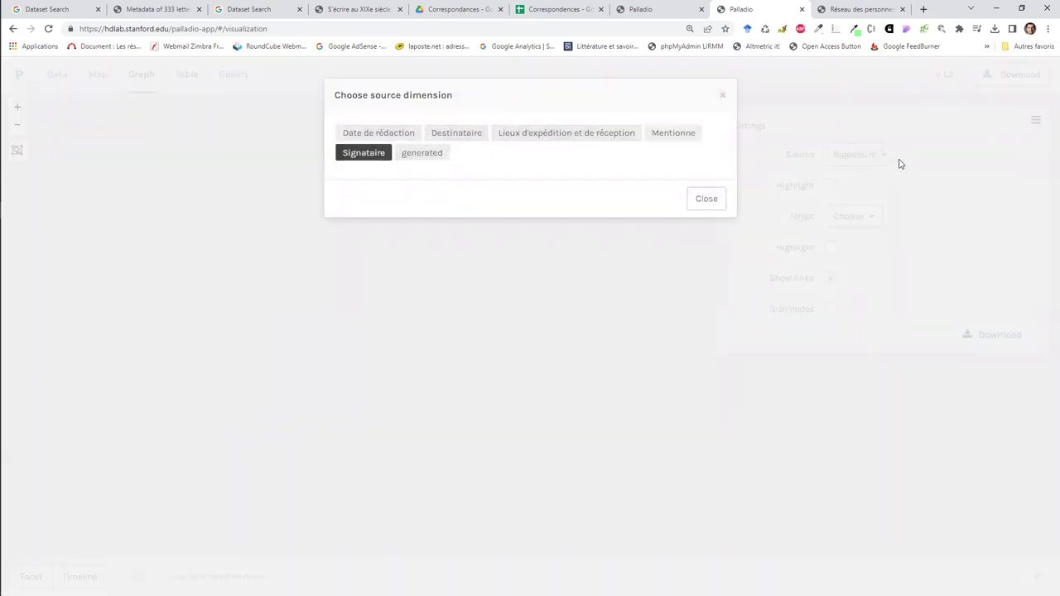
{"action": "left_click", "coordinate": [710, 198]}
{"action": "left_click", "coordinate": [855, 219]}
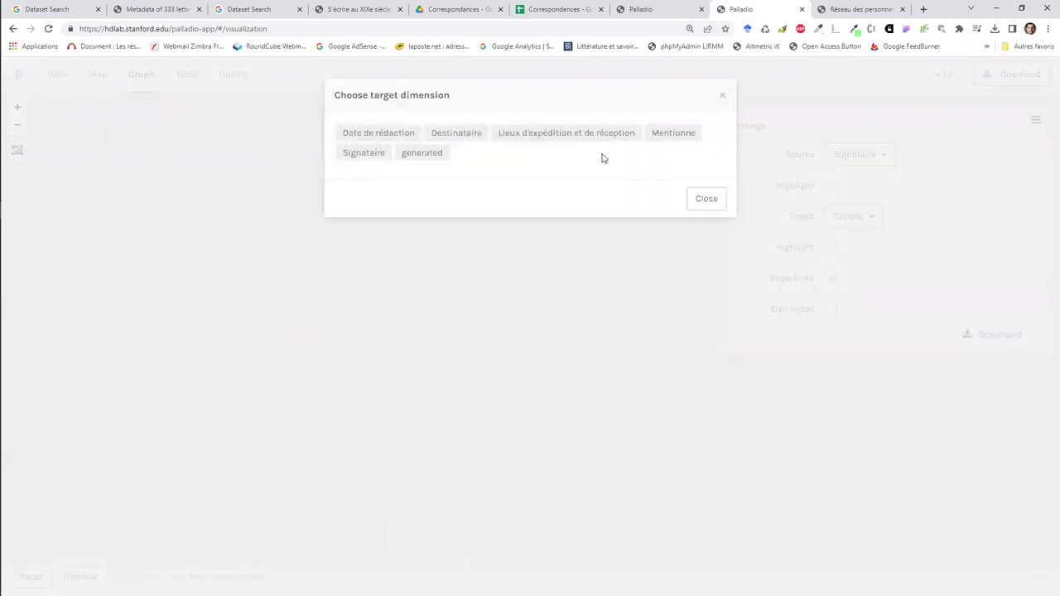
{"action": "left_click", "coordinate": [480, 138]}
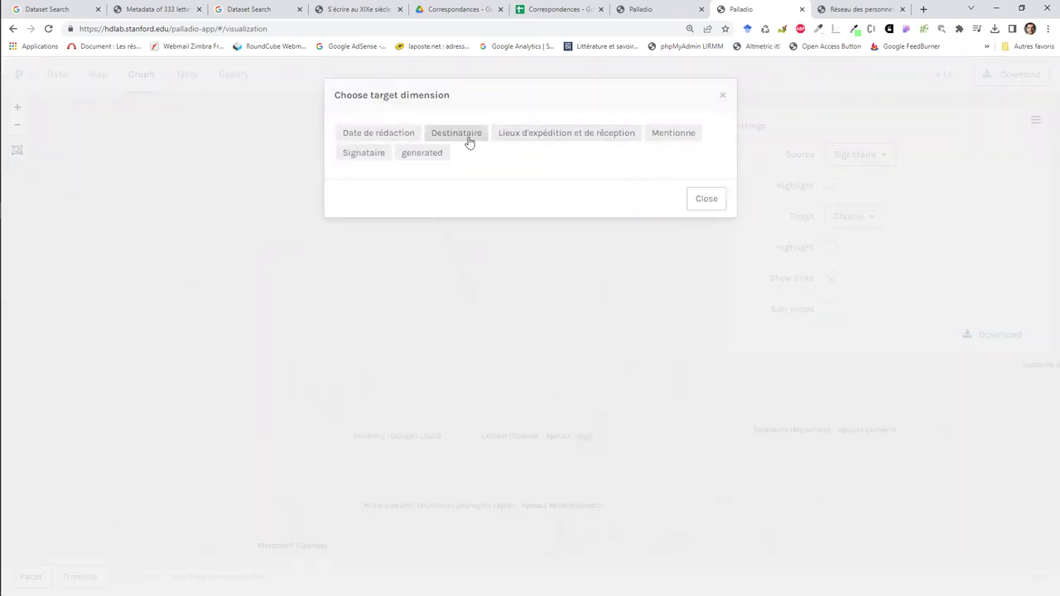
{"action": "left_click", "coordinate": [464, 135]}
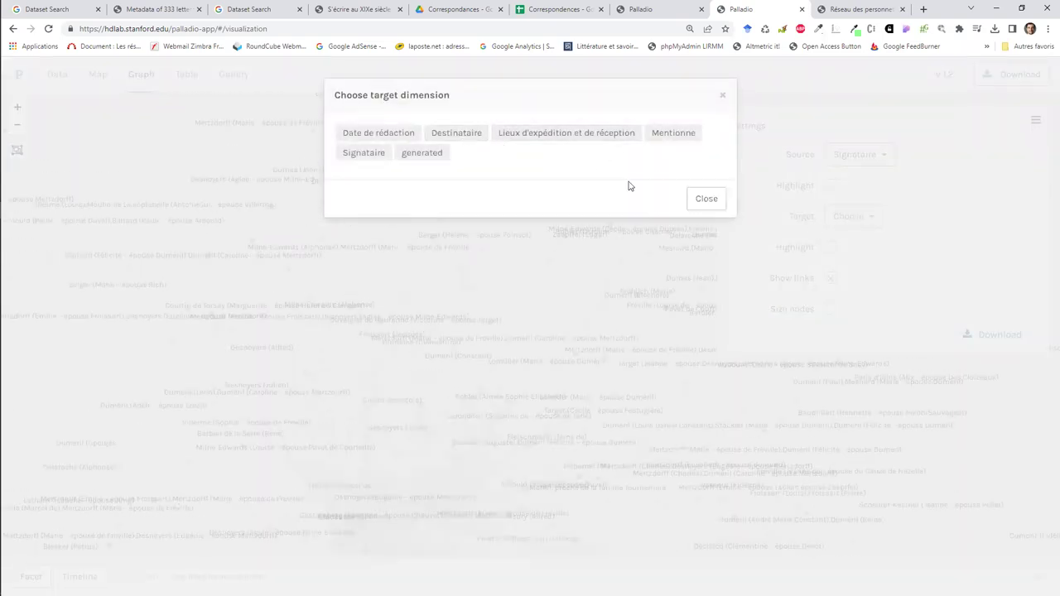
{"action": "left_click", "coordinate": [704, 200]}
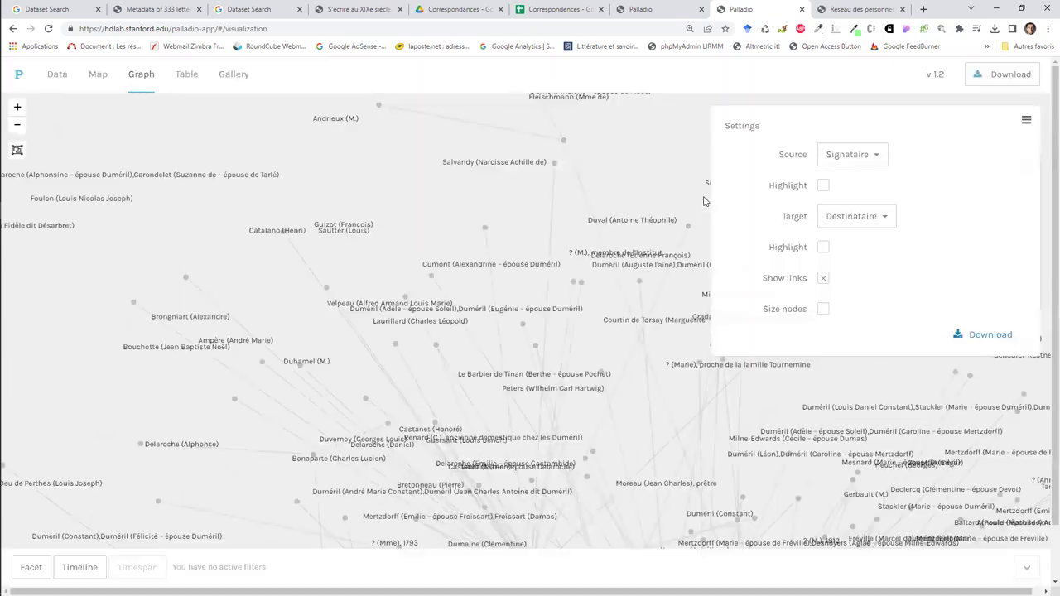
Size the graph nodes according to Number of Untitled and collapse the graph settings
{"action": "left_click", "coordinate": [823, 311]}
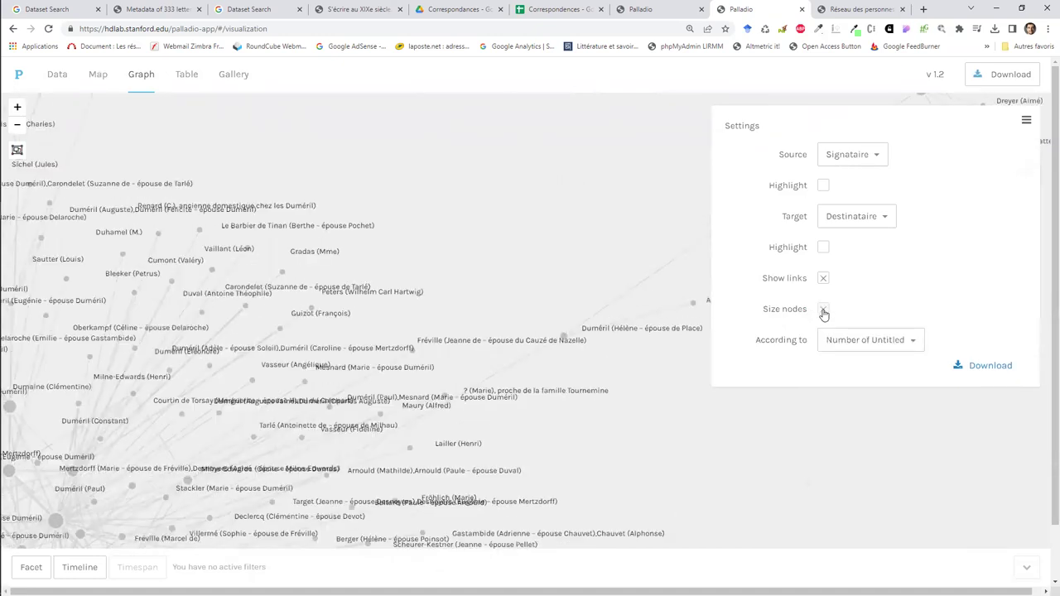
{"action": "left_click", "coordinate": [861, 343]}
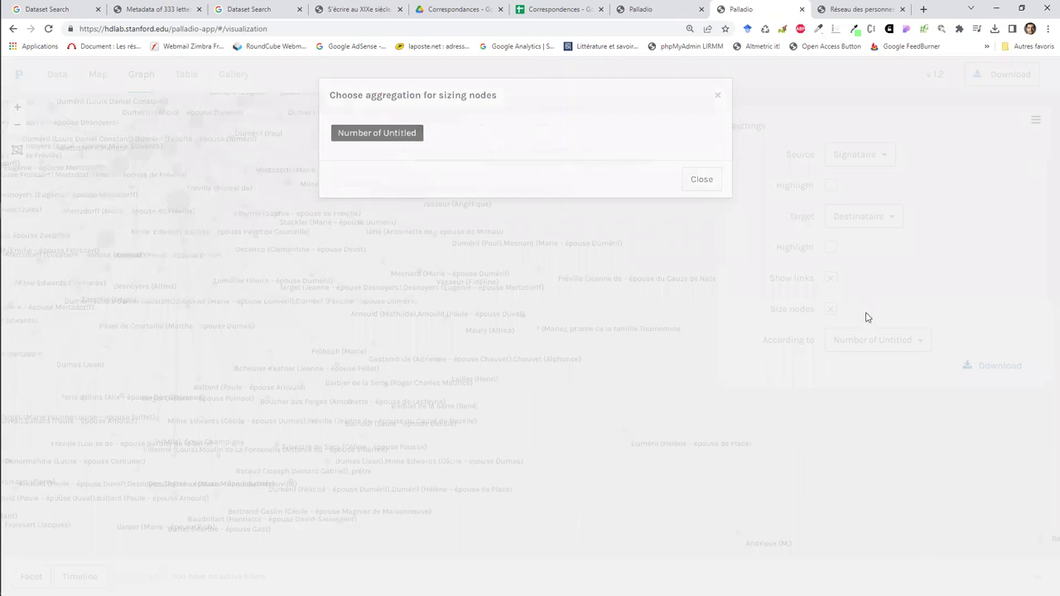
{"action": "left_click", "coordinate": [887, 346]}
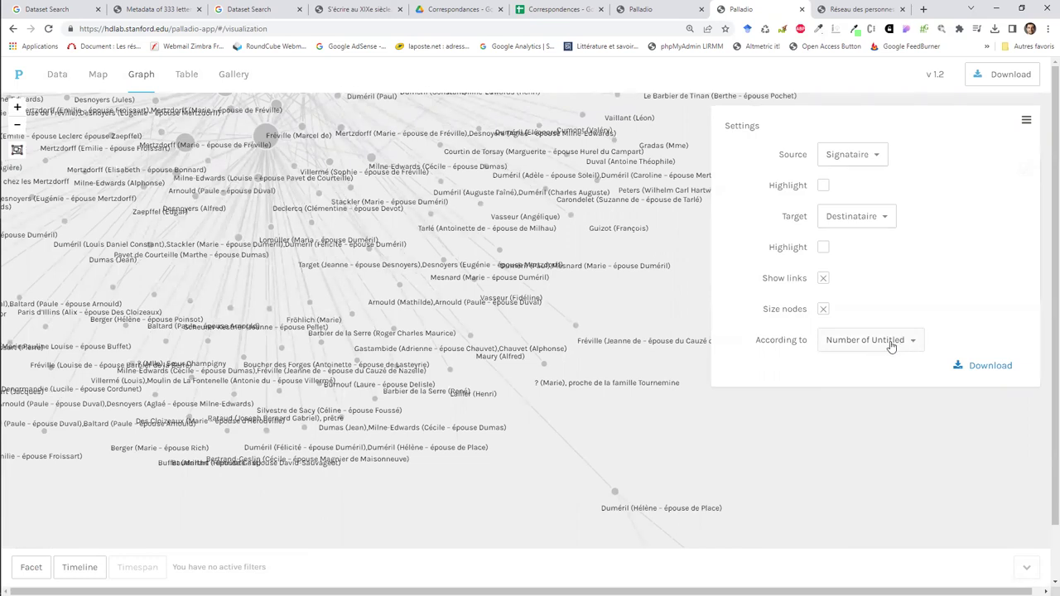
{"action": "left_click", "coordinate": [1027, 121]}
Examine the whole correspondence network, from the dense central family cluster to the smaller group connected to it
{"action": "left_click_drag", "start_coordinate": [838, 193], "coordinate": [960, 291]}
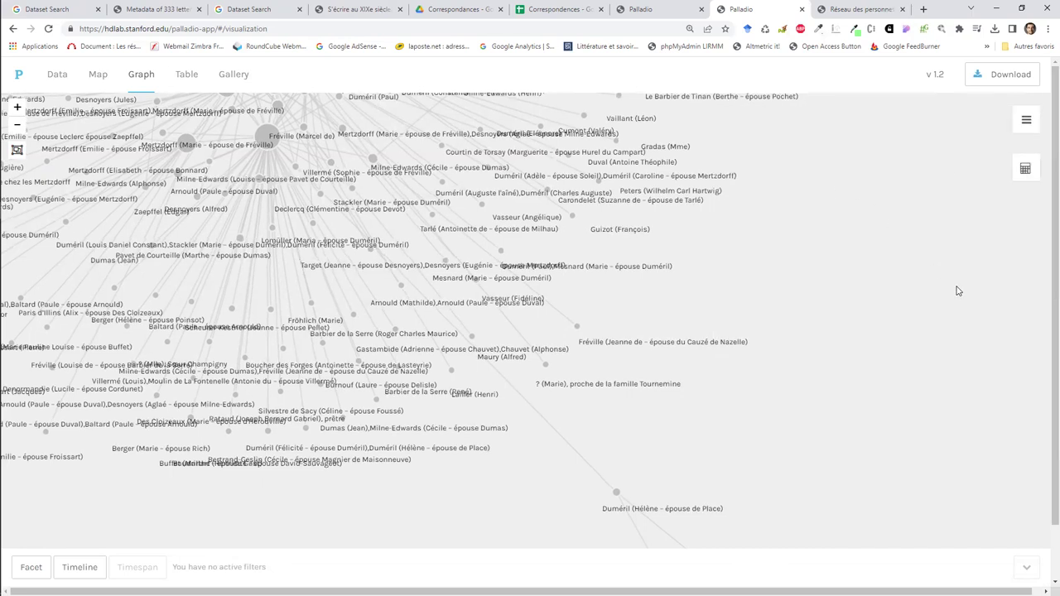
{"action": "left_click_drag", "start_coordinate": [597, 156], "coordinate": [670, 339]}
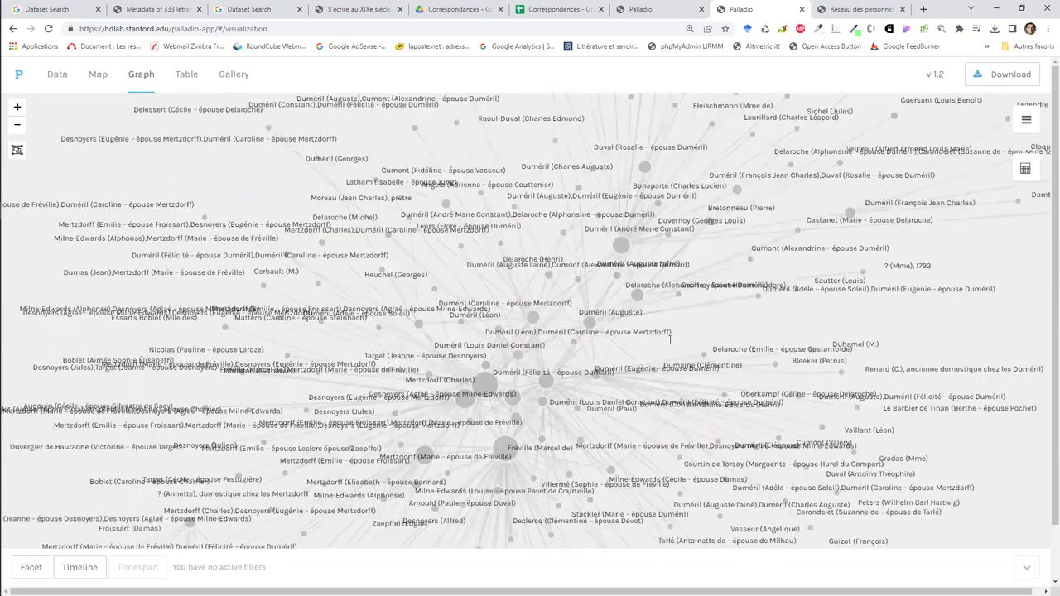
{"action": "left_click_drag", "start_coordinate": [659, 280], "coordinate": [705, 289]}
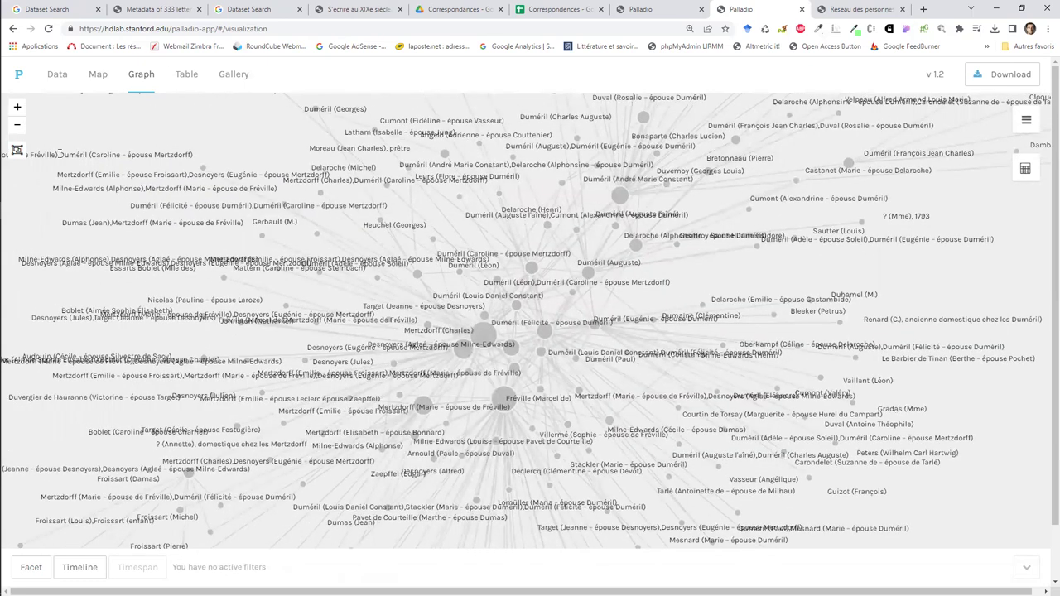
{"action": "left_click", "coordinate": [17, 151]}
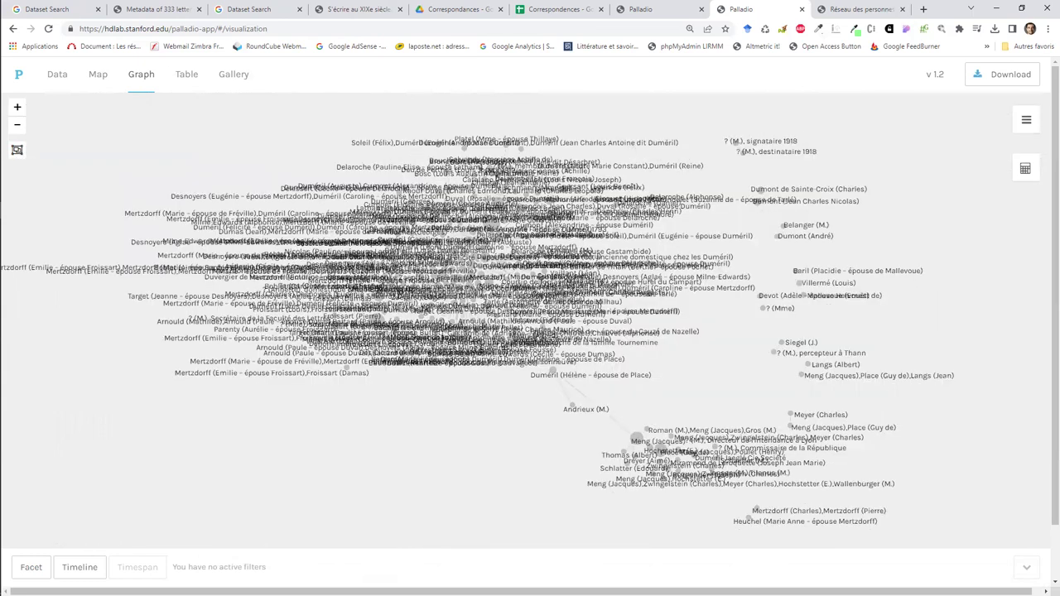
{"action": "scroll", "coordinate": [677, 402], "scroll_direction": "up", "scroll_amount": 3}
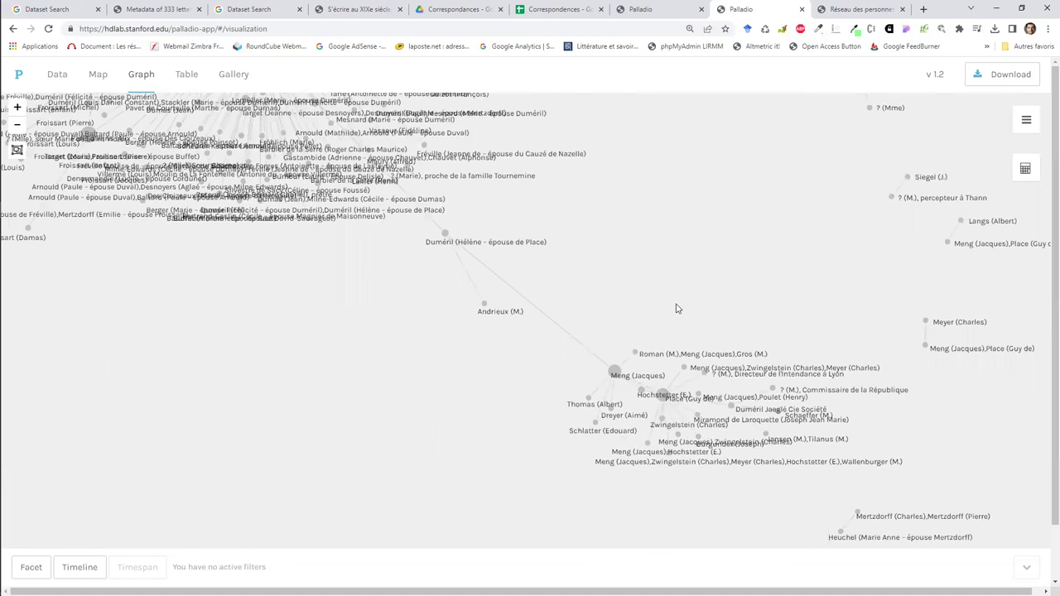
{"action": "scroll", "coordinate": [677, 307], "scroll_direction": "up", "scroll_amount": 3}
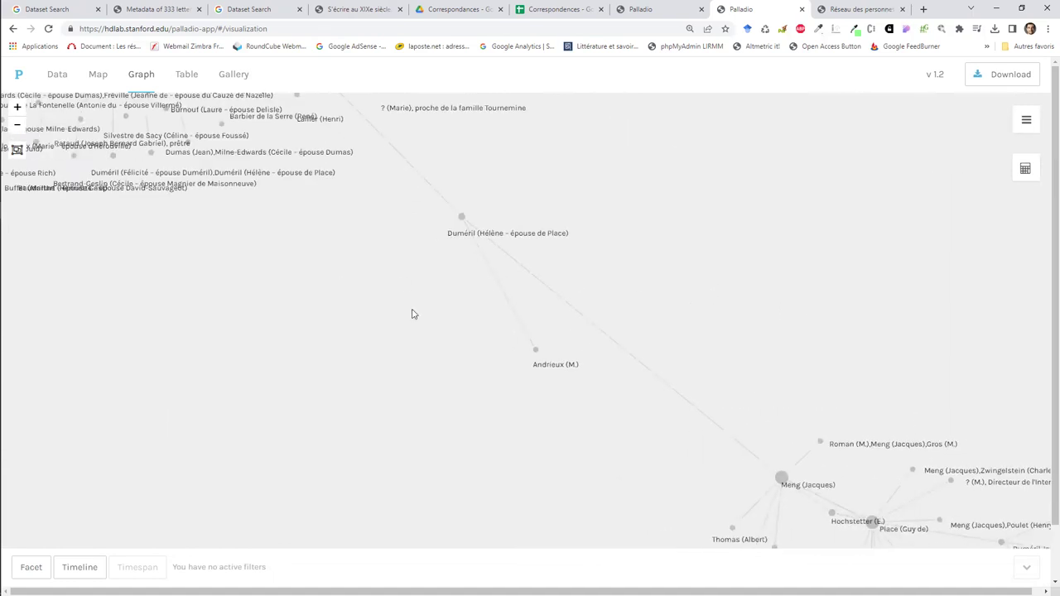
{"action": "left_click_drag", "start_coordinate": [432, 371], "coordinate": [629, 542]}
{"action": "left_click_drag", "start_coordinate": [744, 323], "coordinate": [878, 430]}
{"action": "left_click_drag", "start_coordinate": [867, 503], "coordinate": [868, 523]}
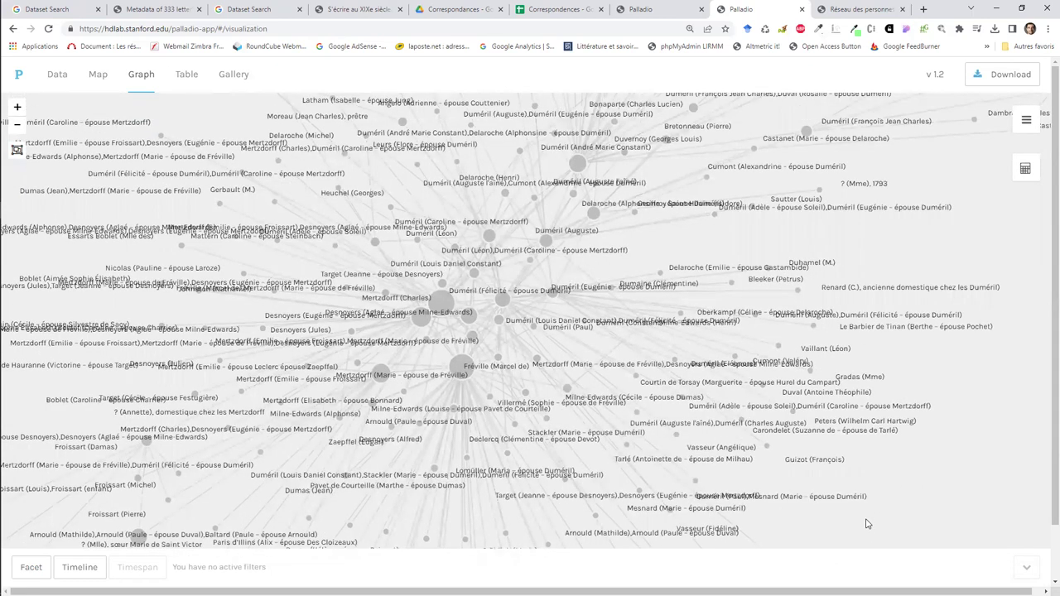
{"action": "left_click_drag", "start_coordinate": [601, 226], "coordinate": [720, 244]}
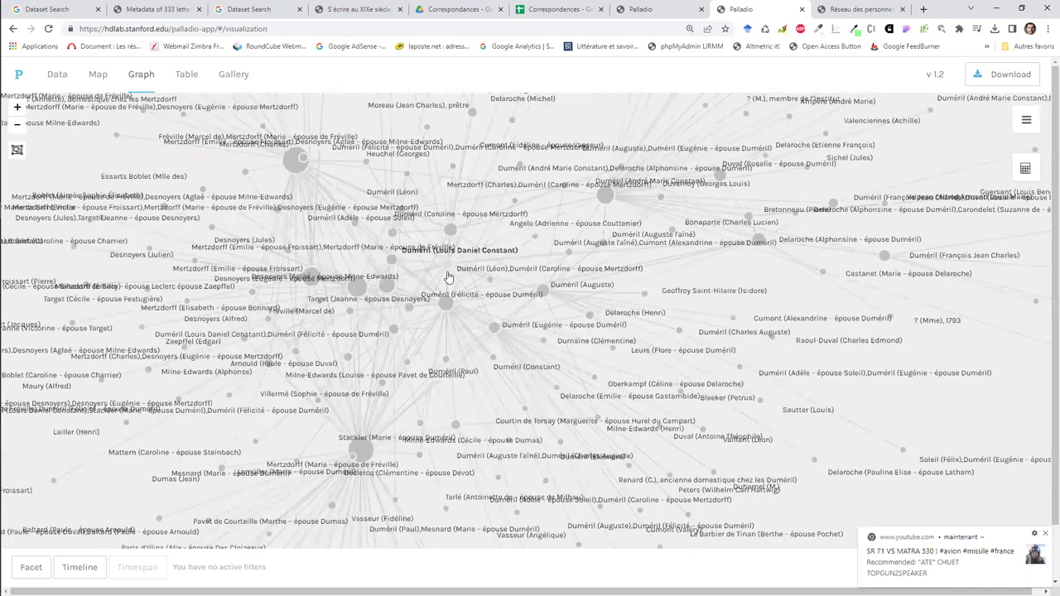
Examine the node bridging the main cluster and the smaller group, along with the isolated pairs of correspondents
{"action": "left_click", "coordinate": [446, 307]}
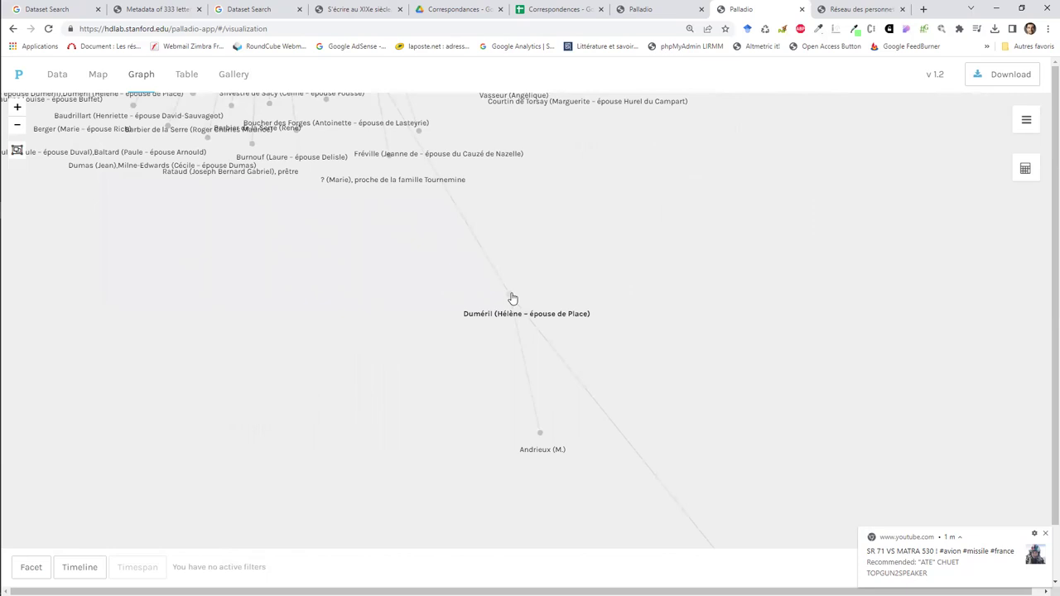
{"action": "left_click", "coordinate": [16, 127]}
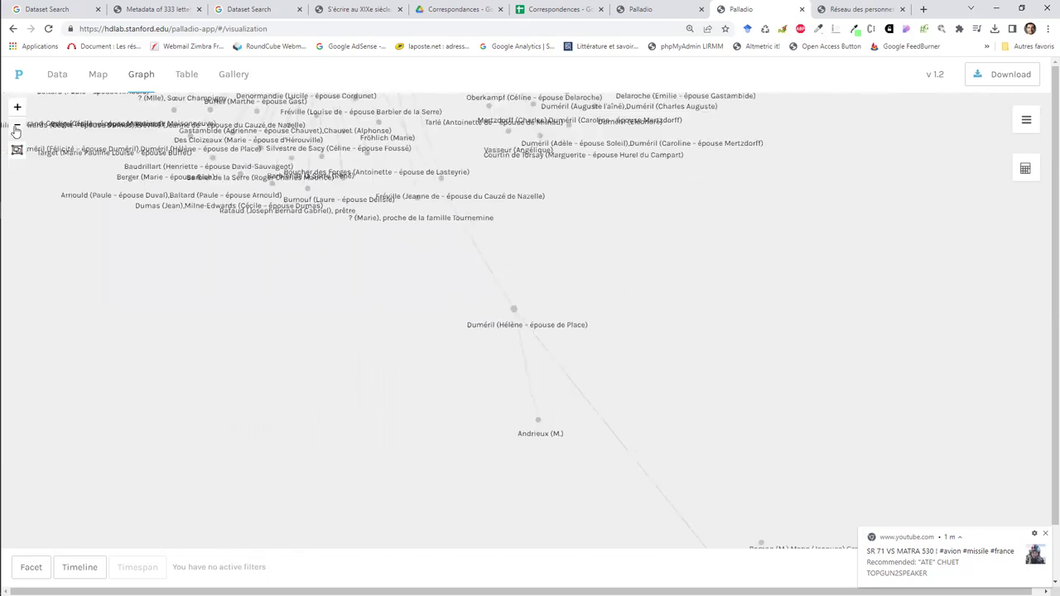
{"action": "left_click", "coordinate": [17, 127]}
{"action": "left_click", "coordinate": [17, 127]}
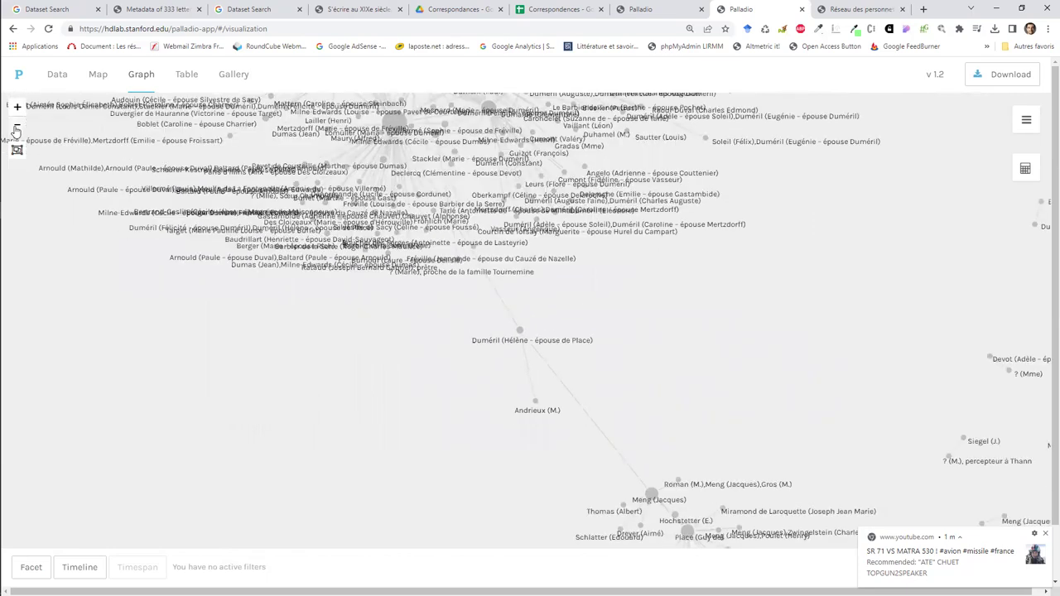
{"action": "left_click", "coordinate": [17, 127]}
{"action": "scroll", "coordinate": [521, 342], "scroll_direction": "down", "scroll_amount": 1}
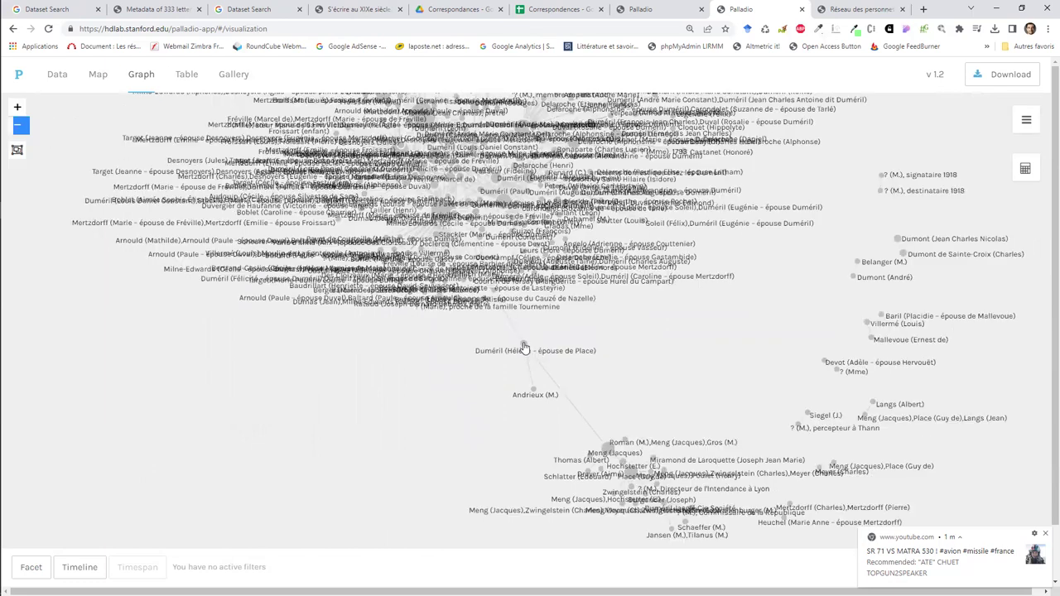
{"action": "left_click", "coordinate": [18, 109]}
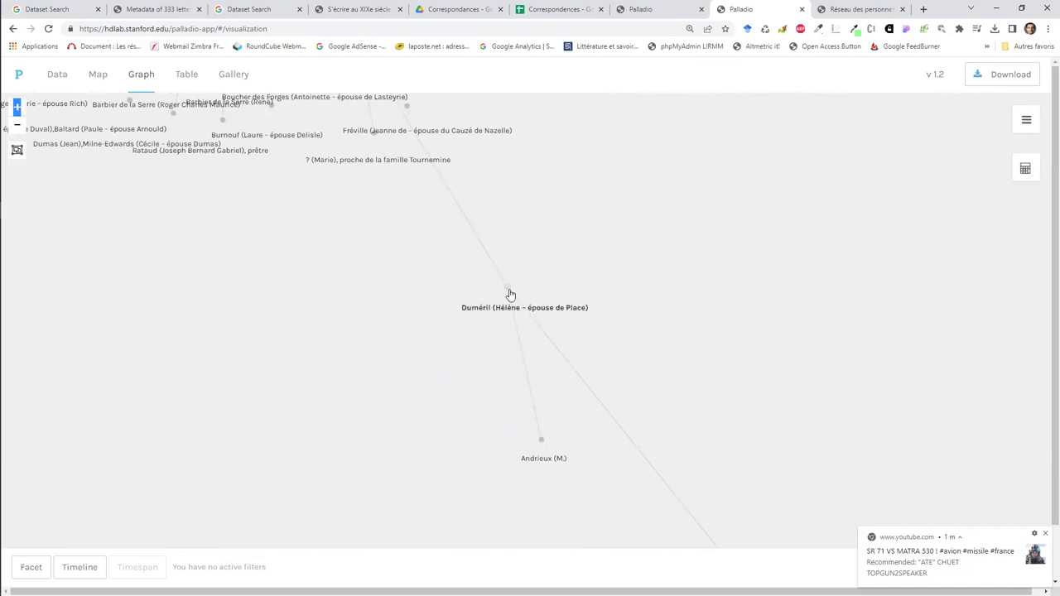
{"action": "left_click", "coordinate": [19, 126]}
{"action": "left_click", "coordinate": [18, 127]}
{"action": "left_click", "coordinate": [18, 126]}
{"action": "left_click", "coordinate": [19, 126]}
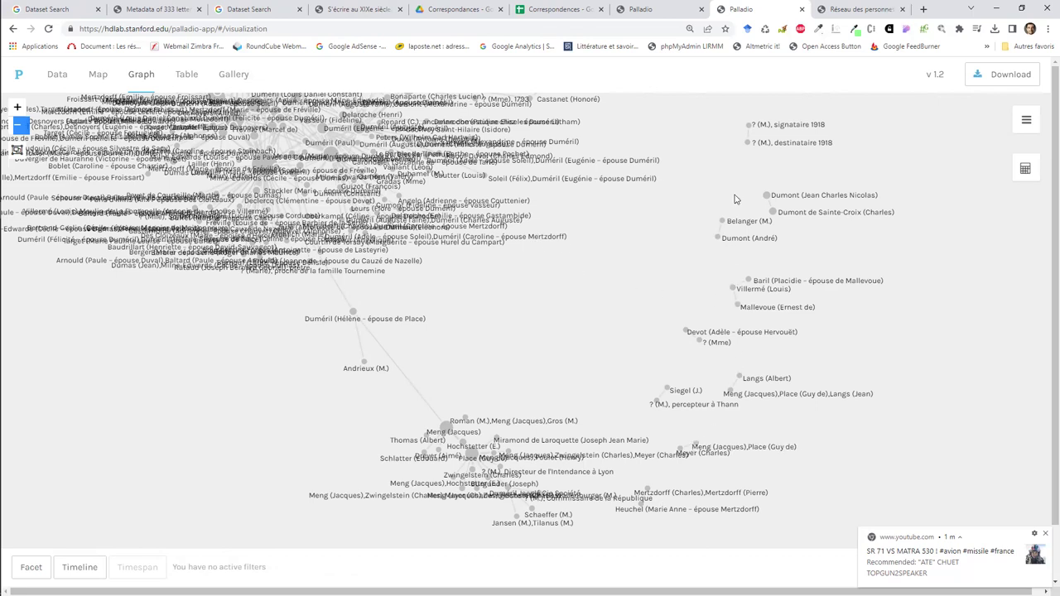
{"action": "left_click_drag", "start_coordinate": [733, 256], "coordinate": [813, 351]}
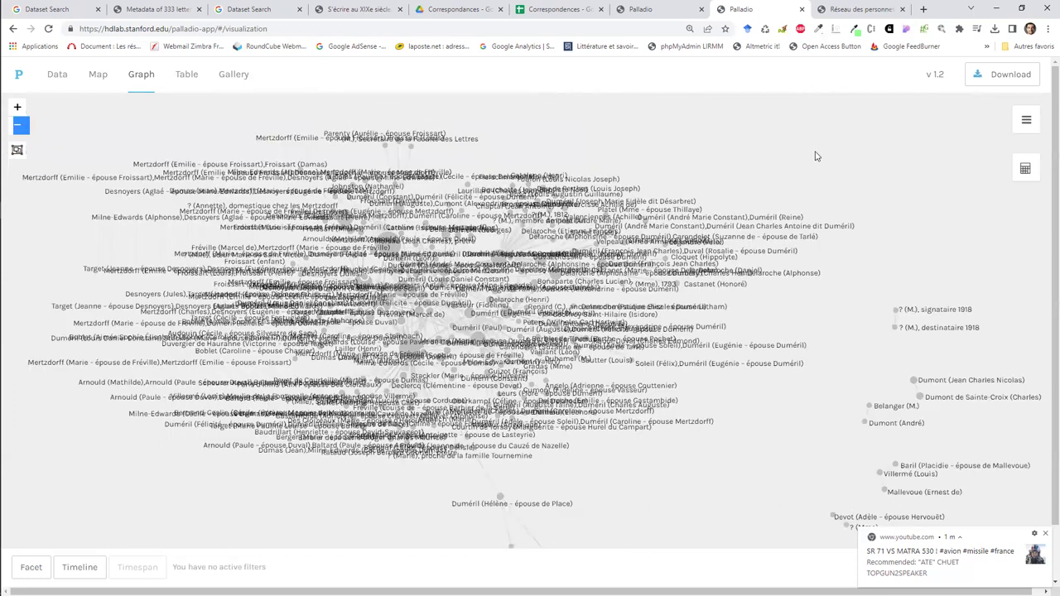
Download the current project and return through the Palladio home page to the page for creating or loading projects
{"action": "left_click", "coordinate": [991, 77]}
{"action": "left_click", "coordinate": [54, 79]}
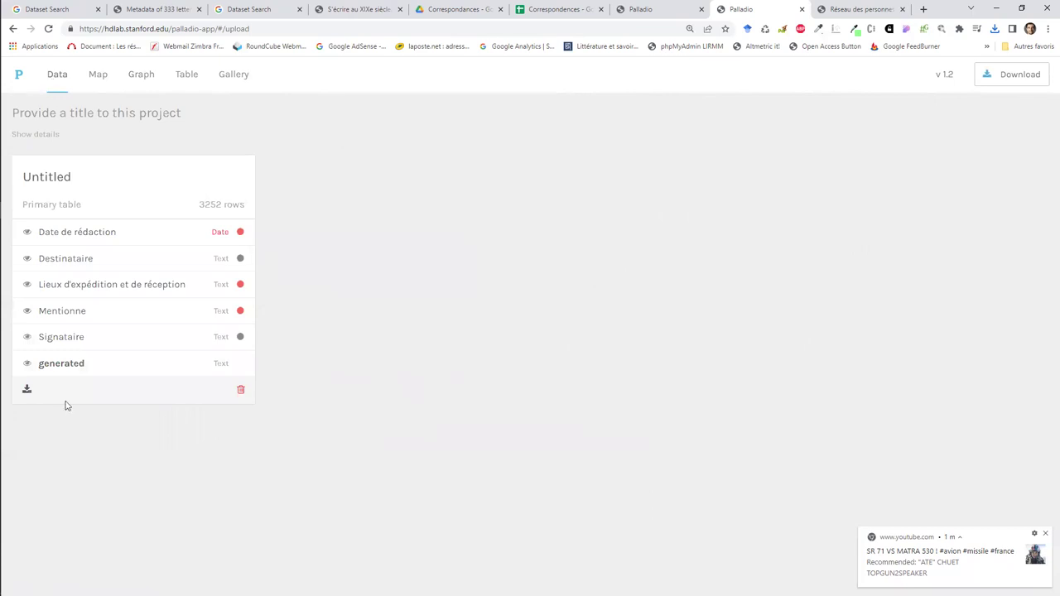
{"action": "left_click", "coordinate": [19, 76]}
{"action": "left_click", "coordinate": [568, 104]}
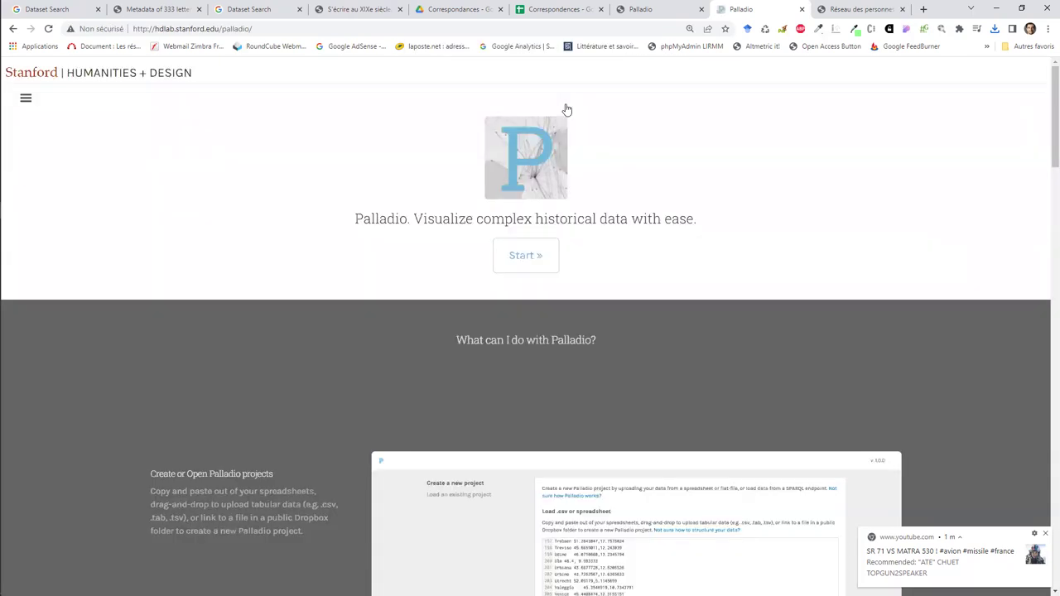
{"action": "left_click", "coordinate": [520, 257]}
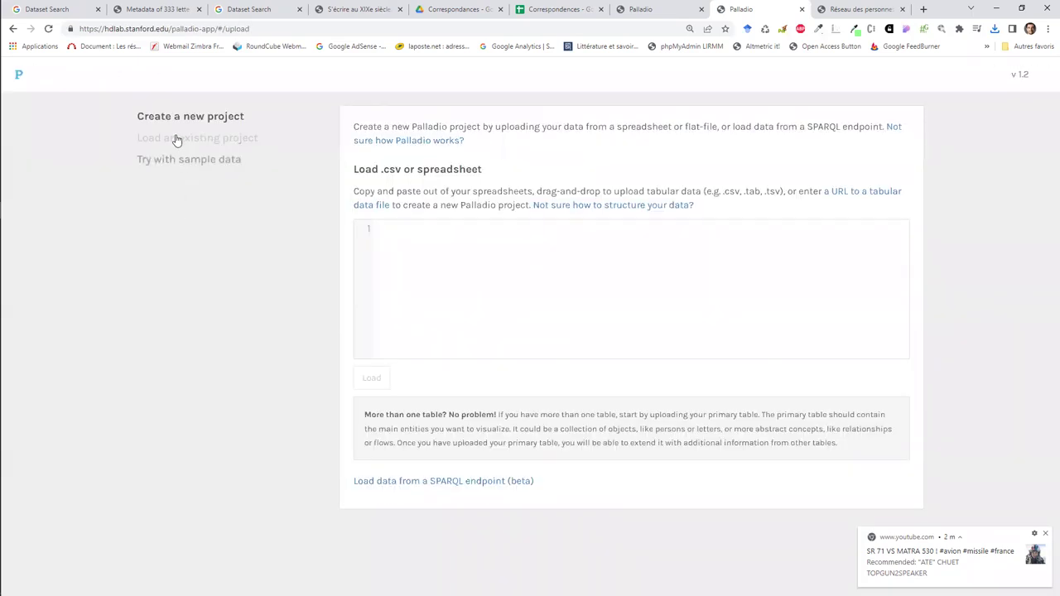
Load the existing project from the file Data export.palladio.1.2.9 (5).json and fit the whole correspondence graph in view
{"action": "left_click", "coordinate": [175, 140]}
{"action": "left_click", "coordinate": [389, 202]}
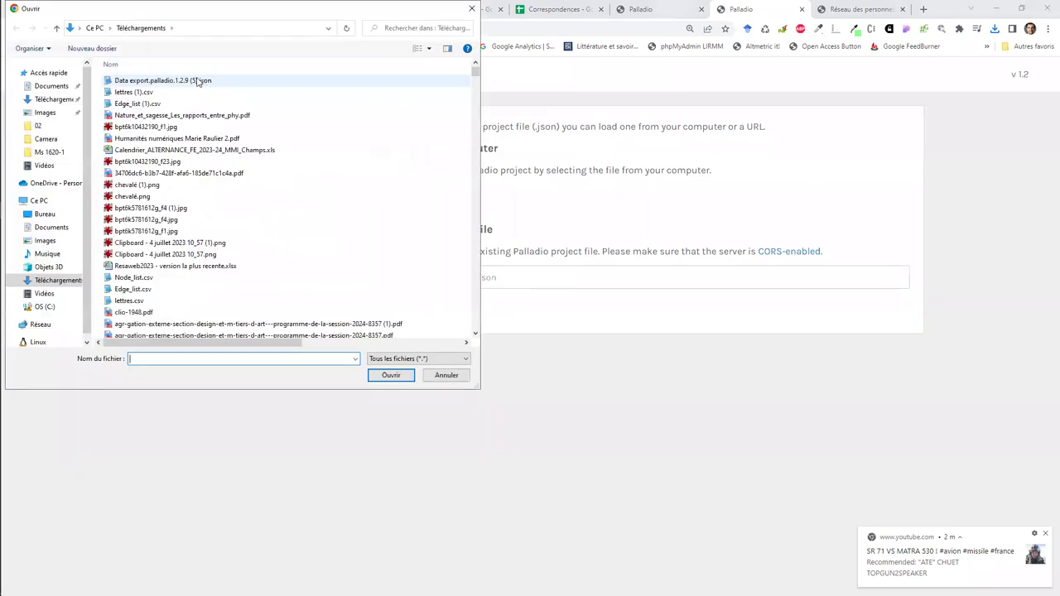
{"action": "left_click", "coordinate": [195, 80]}
{"action": "key", "text": "Return"}
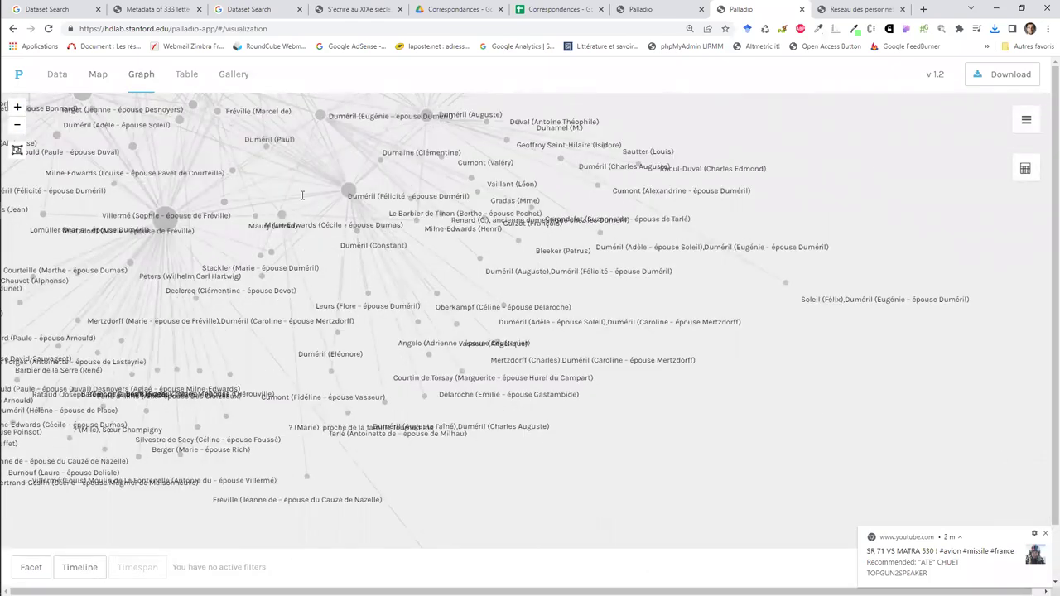
{"action": "left_click_drag", "start_coordinate": [337, 200], "coordinate": [587, 385]}
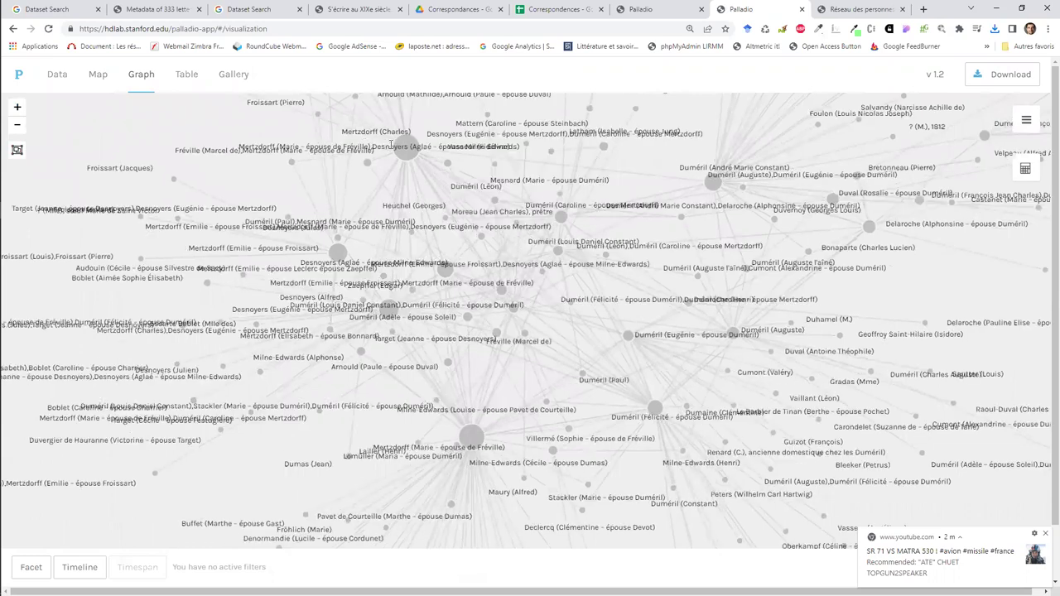
{"action": "left_click", "coordinate": [16, 152]}
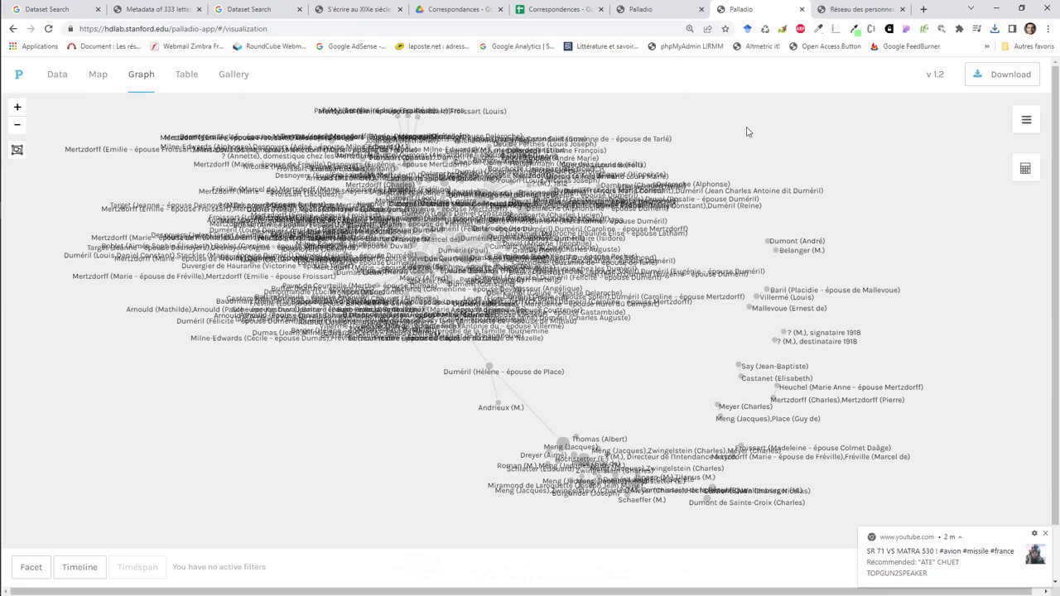
Switch to the Vis.js network of people met by Marguerite de Valois and examine its towns, entourage members and person categories
{"action": "left_click", "coordinate": [853, 16]}
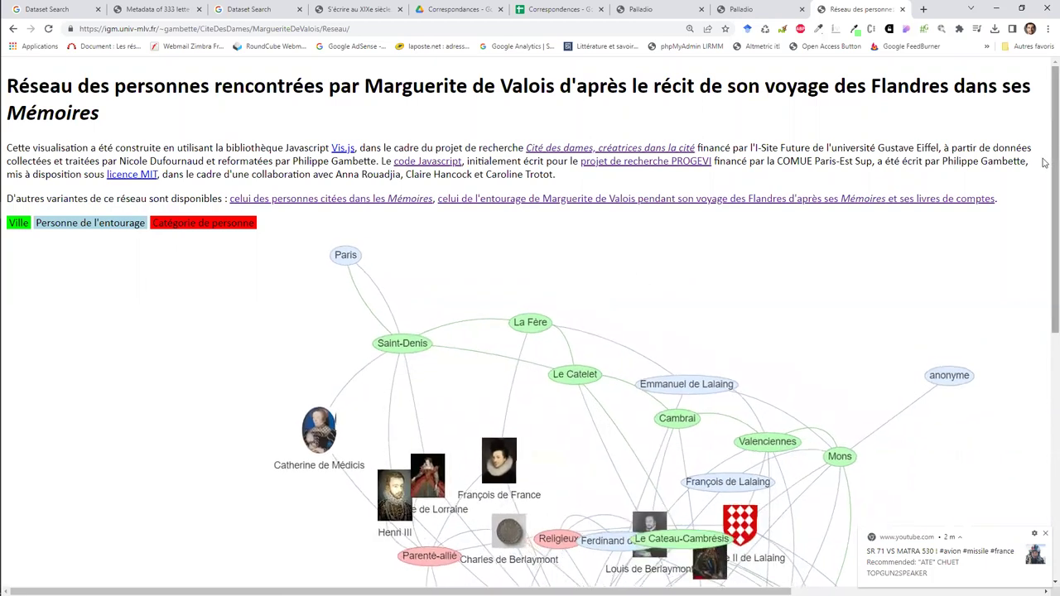
{"action": "scroll", "coordinate": [1043, 162], "scroll_direction": "down", "scroll_amount": 3}
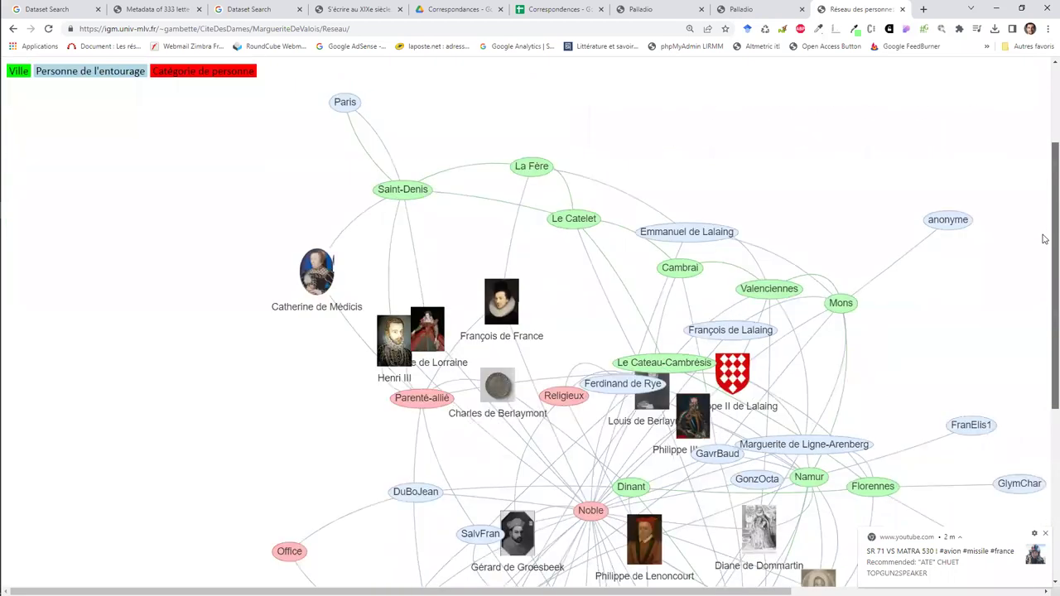
{"action": "scroll", "coordinate": [1043, 249], "scroll_direction": "down", "scroll_amount": 1}
{"action": "scroll", "coordinate": [1044, 306], "scroll_direction": "down", "scroll_amount": 2}
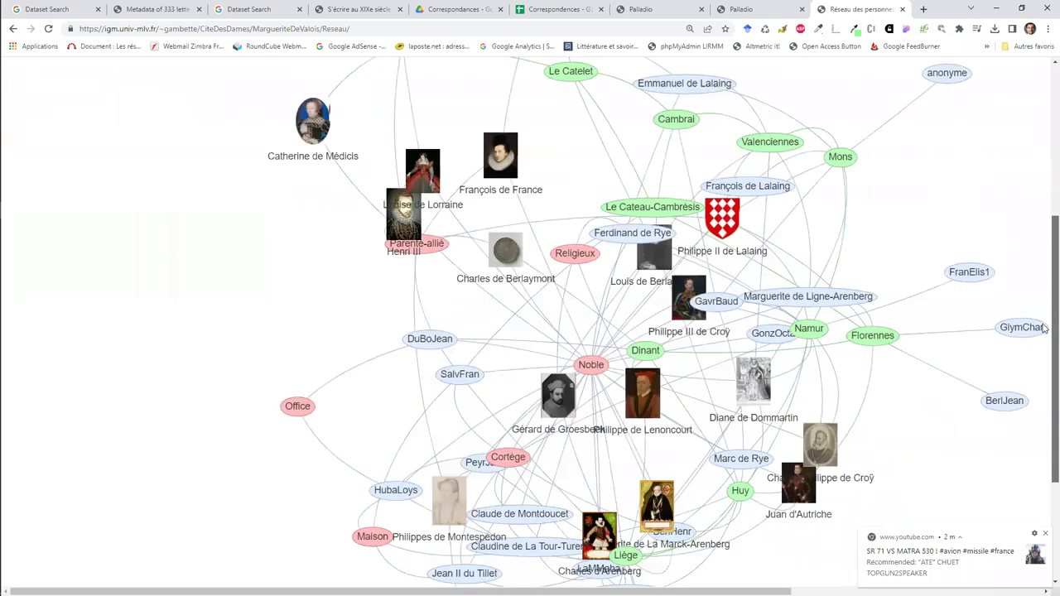
{"action": "scroll", "coordinate": [1043, 331], "scroll_direction": "down", "scroll_amount": 1}
{"action": "scroll", "coordinate": [1041, 301], "scroll_direction": "up", "scroll_amount": 1}
{"action": "scroll", "coordinate": [875, 263], "scroll_direction": "up", "scroll_amount": 1}
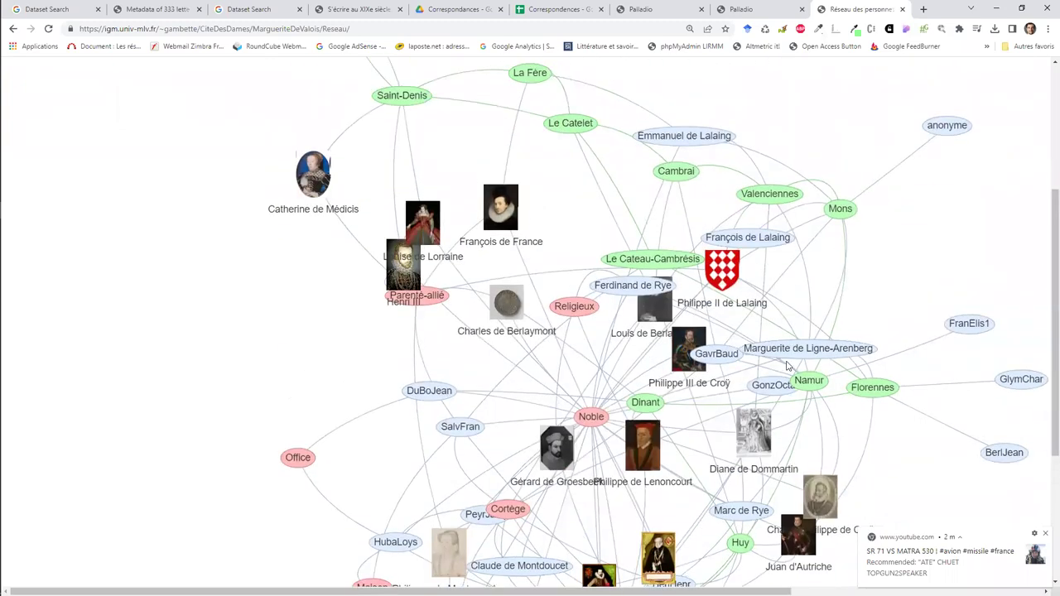
Reposition the Marguerite de Ligne-Arenberg, Noble, Le Cateau-Cambrésis and Religieux nodes to explore their connections, pulling Religieux well outside the cluster
{"action": "left_click_drag", "start_coordinate": [803, 355], "coordinate": [899, 286]}
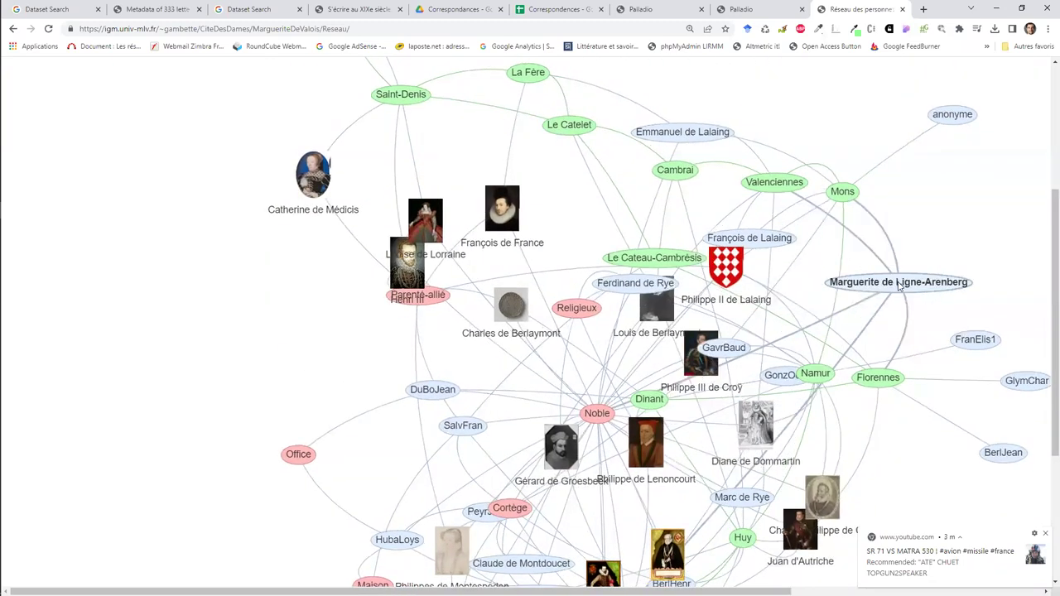
{"action": "left_click_drag", "start_coordinate": [643, 396], "coordinate": [503, 406]}
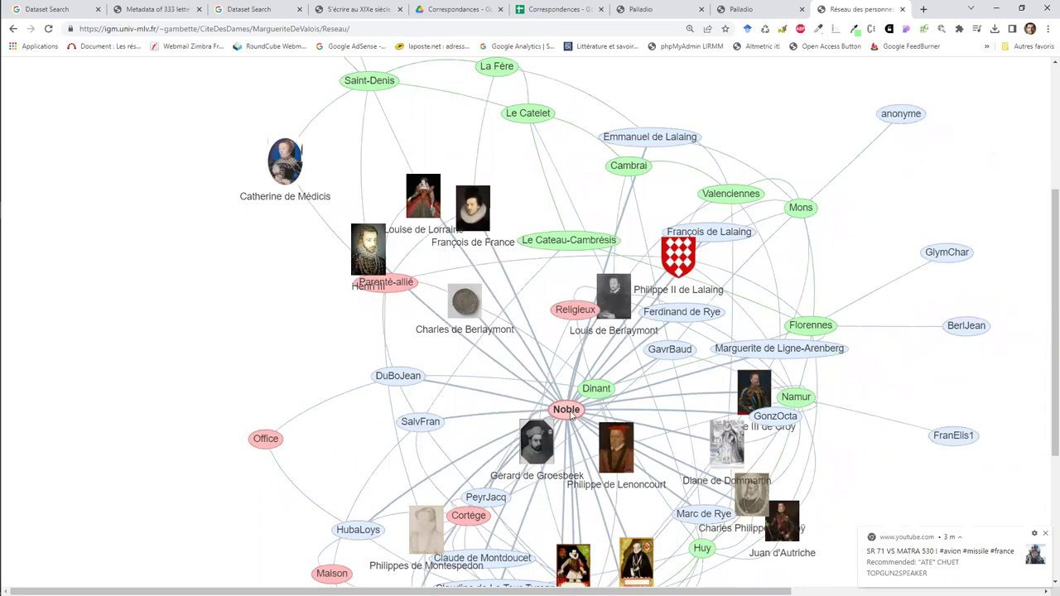
{"action": "left_click_drag", "start_coordinate": [569, 414], "coordinate": [492, 330]}
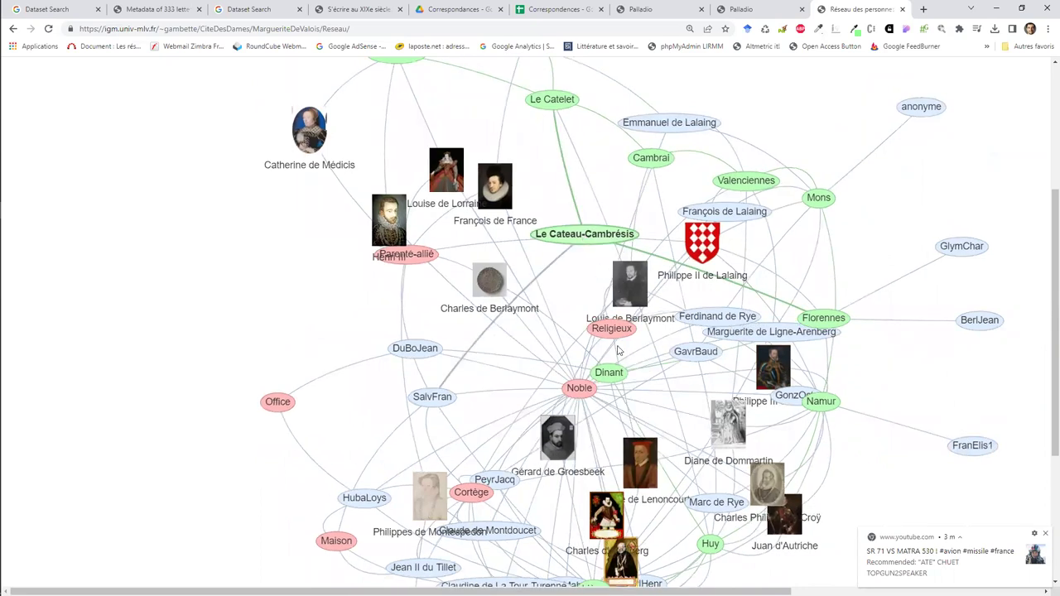
{"action": "left_click_drag", "start_coordinate": [587, 390], "coordinate": [497, 383]}
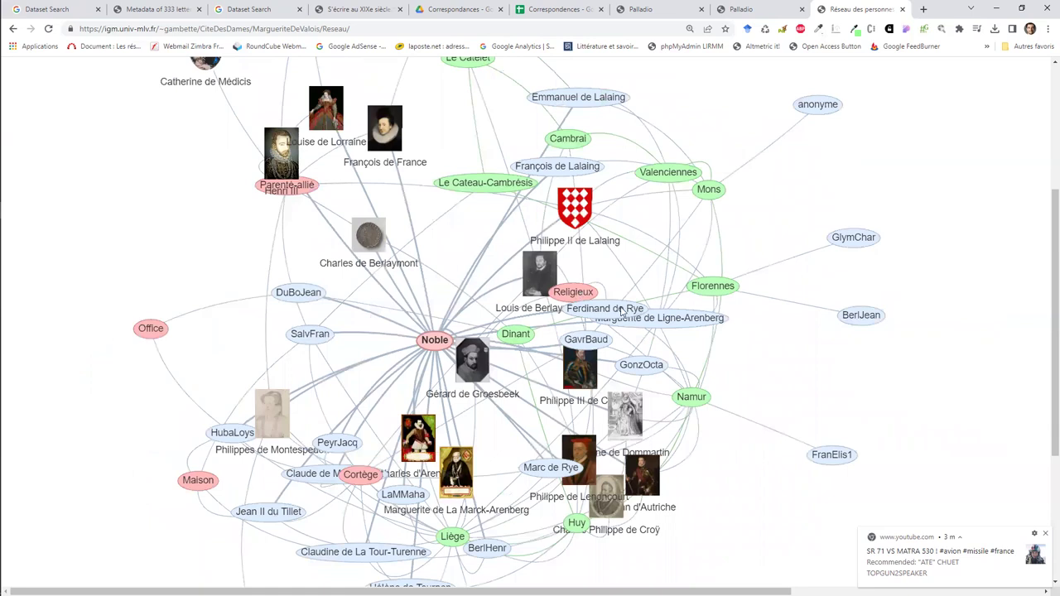
{"action": "left_click_drag", "start_coordinate": [650, 334], "coordinate": [954, 372]}
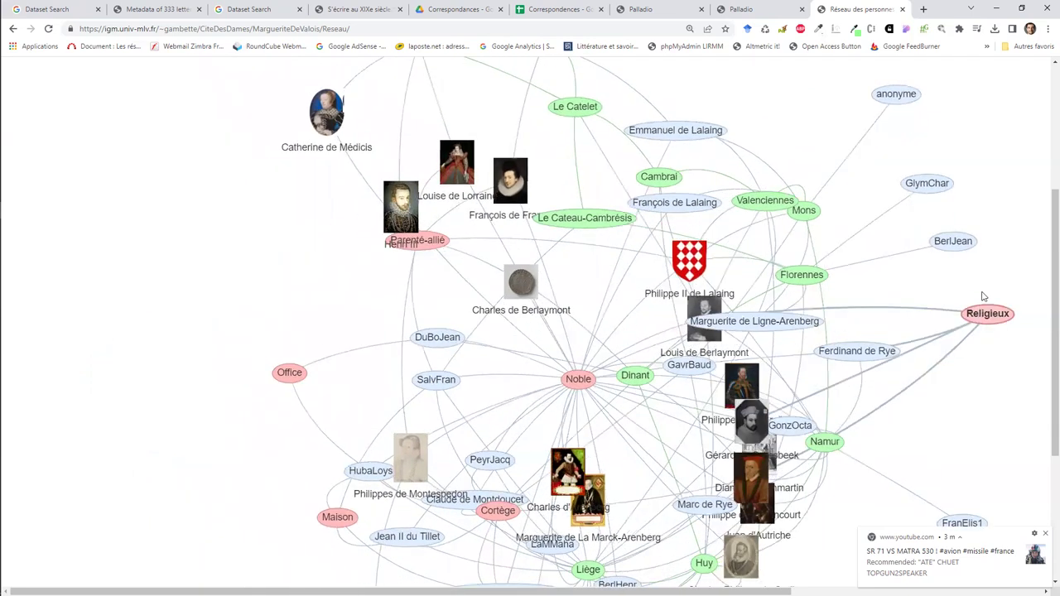